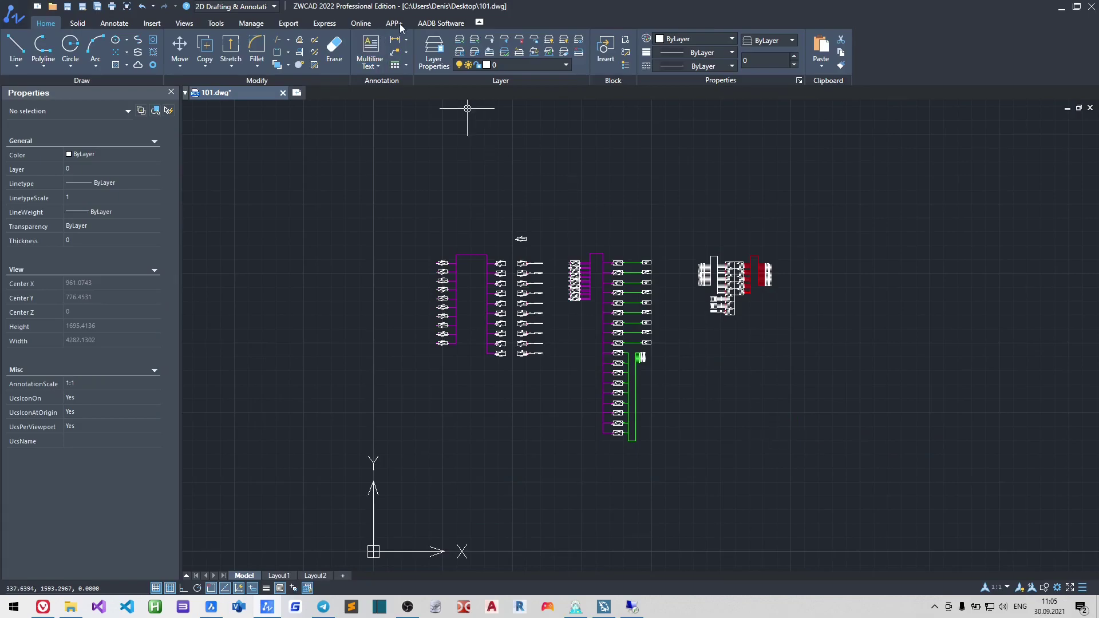
Step: Choose the Biamp Tesira SERVER from the Tesira_Configurable_Audio_DSP group in the AADB device database
click(441, 23)
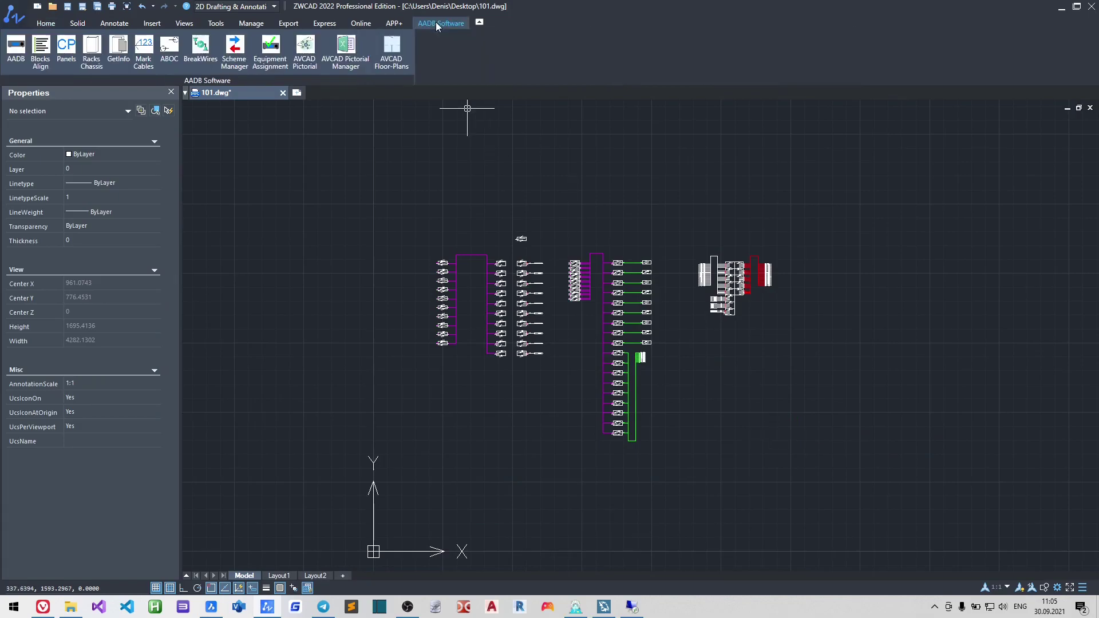
click(16, 51)
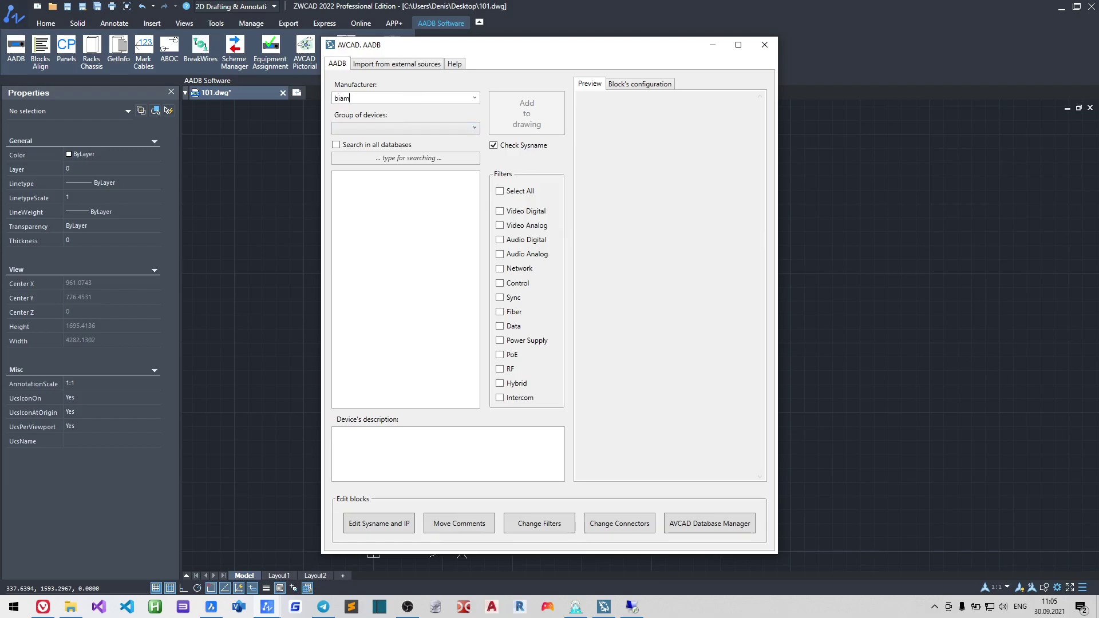
click(398, 110)
click(403, 128)
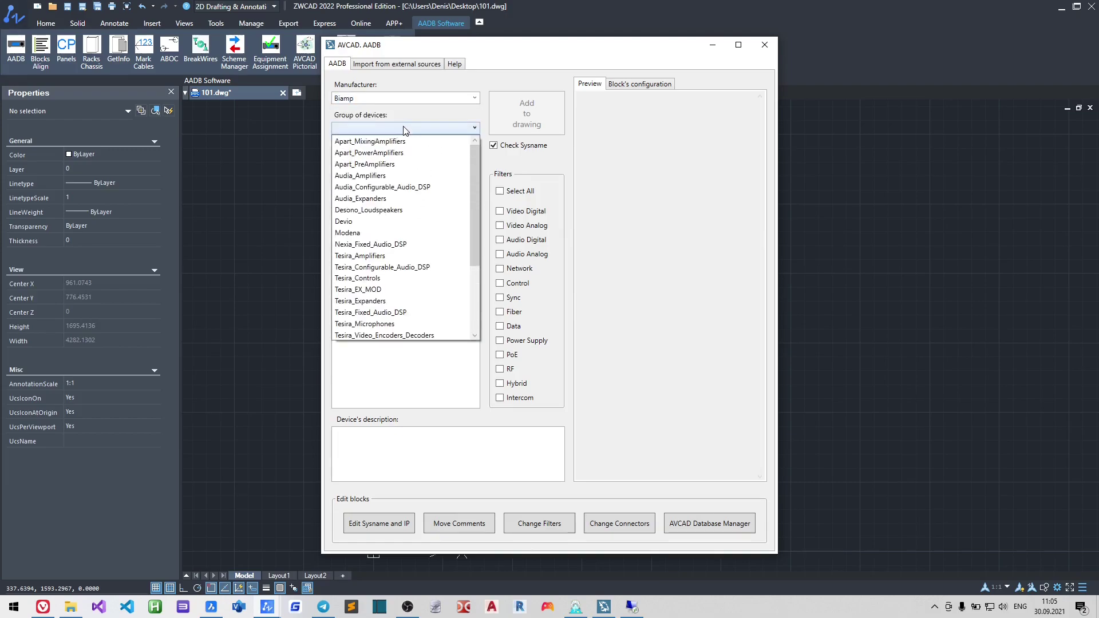
click(383, 271)
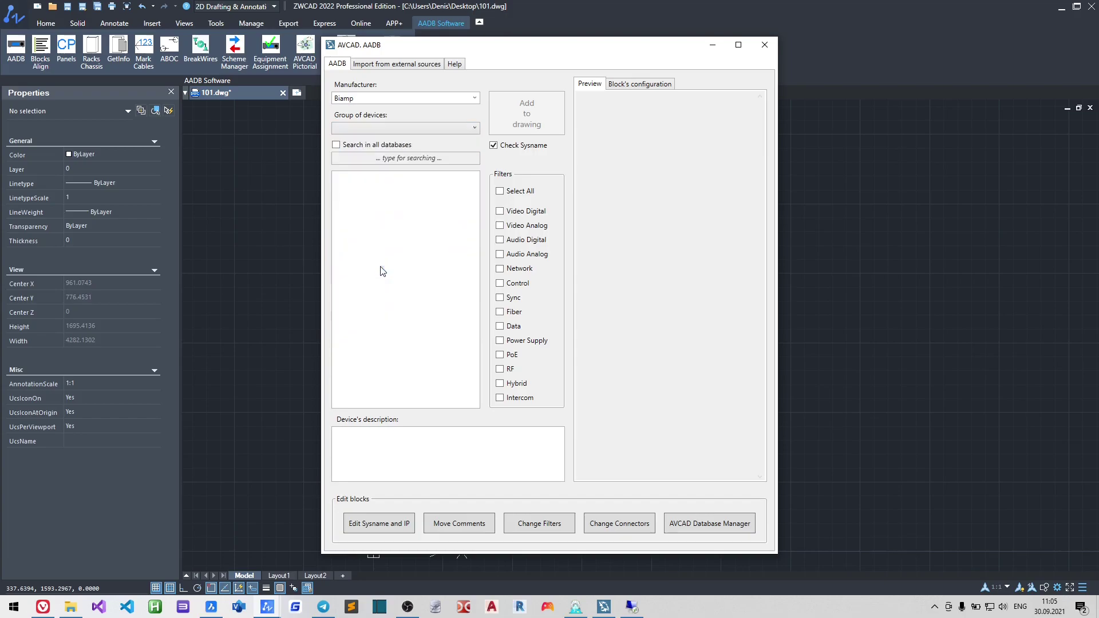
click(380, 247)
Step: Add two Tesira SERVER devices with prefix SERV. and number 1, giving the first one the Tesira DSP-2 option
click(523, 126)
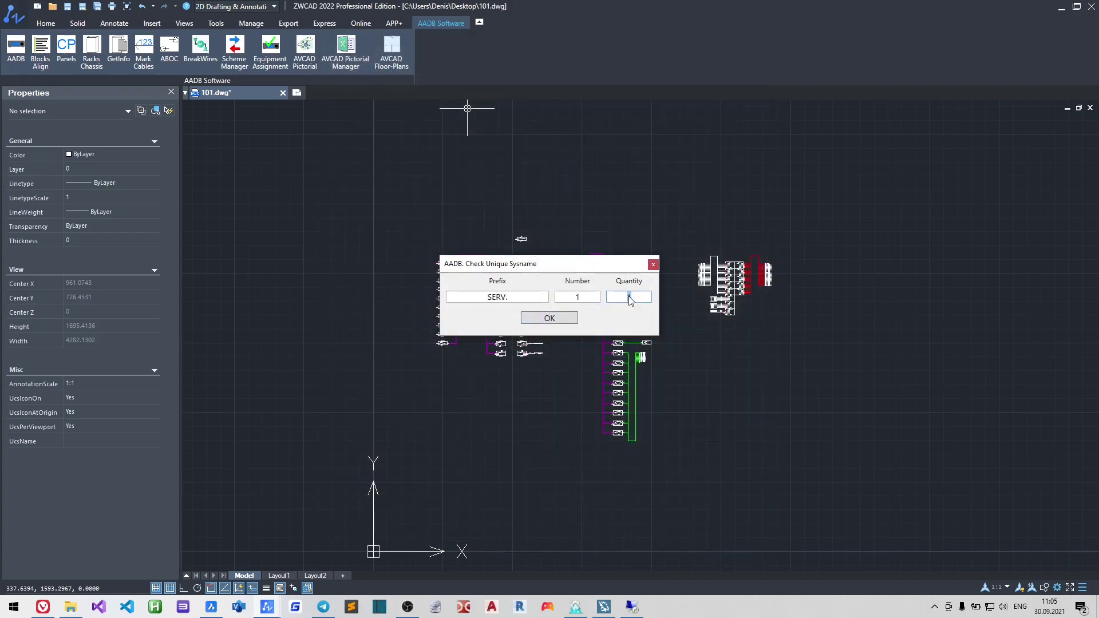
click(549, 318)
click(468, 200)
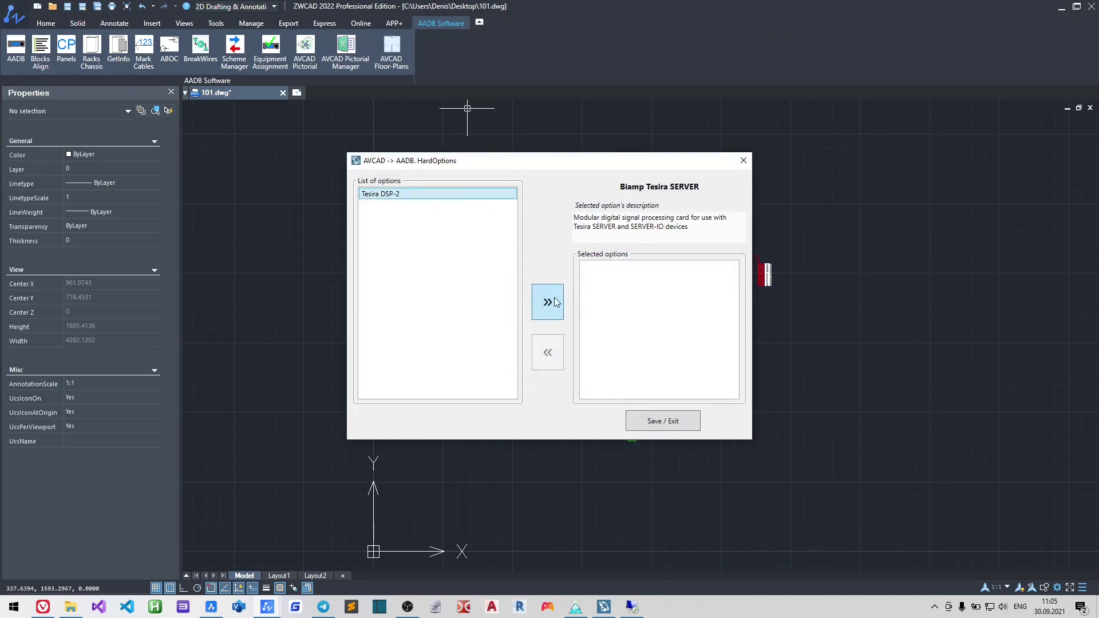
click(547, 302)
click(663, 420)
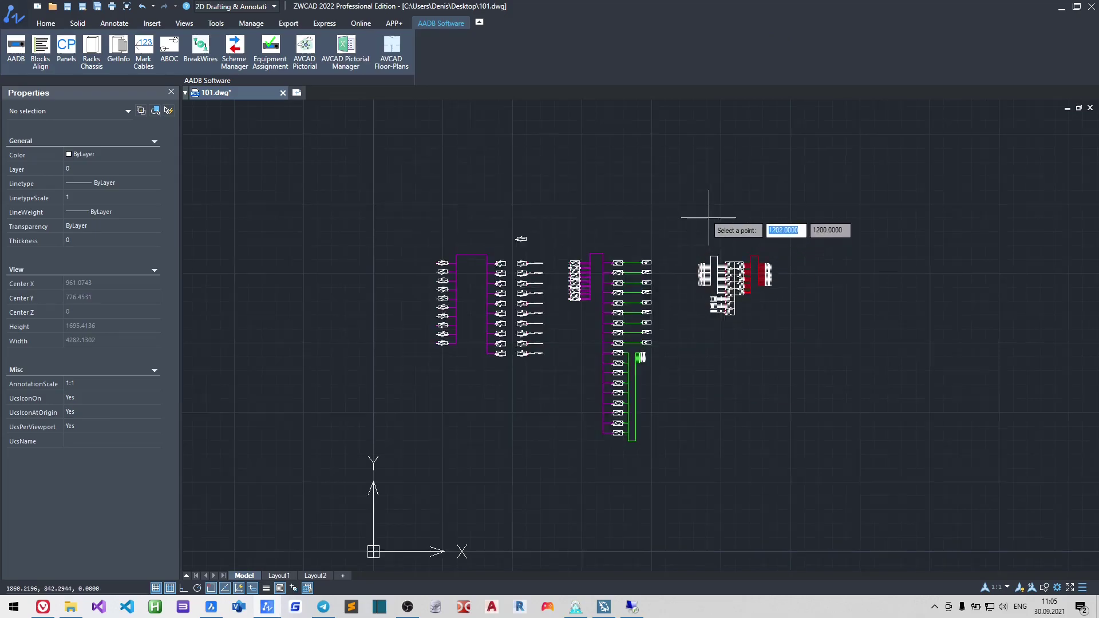
Step: Place the two Tesira SERVER blocks side by side above the Tesira SIC-4 and SOC-4 cards, with no option for the second
scroll(711, 260, up, 5)
click(709, 261)
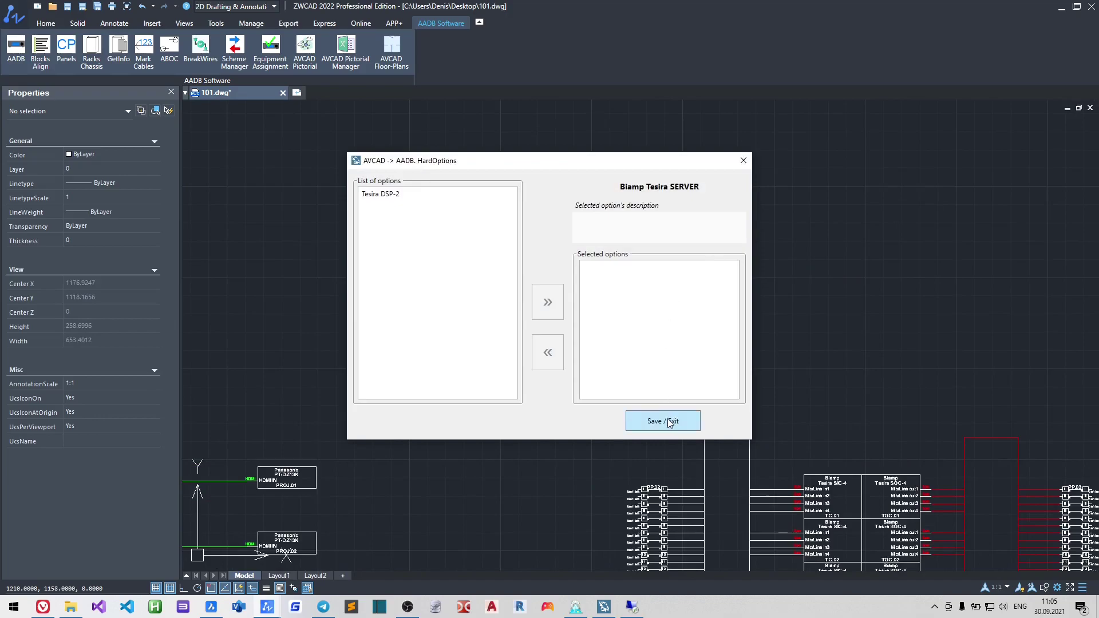
click(664, 421)
click(835, 266)
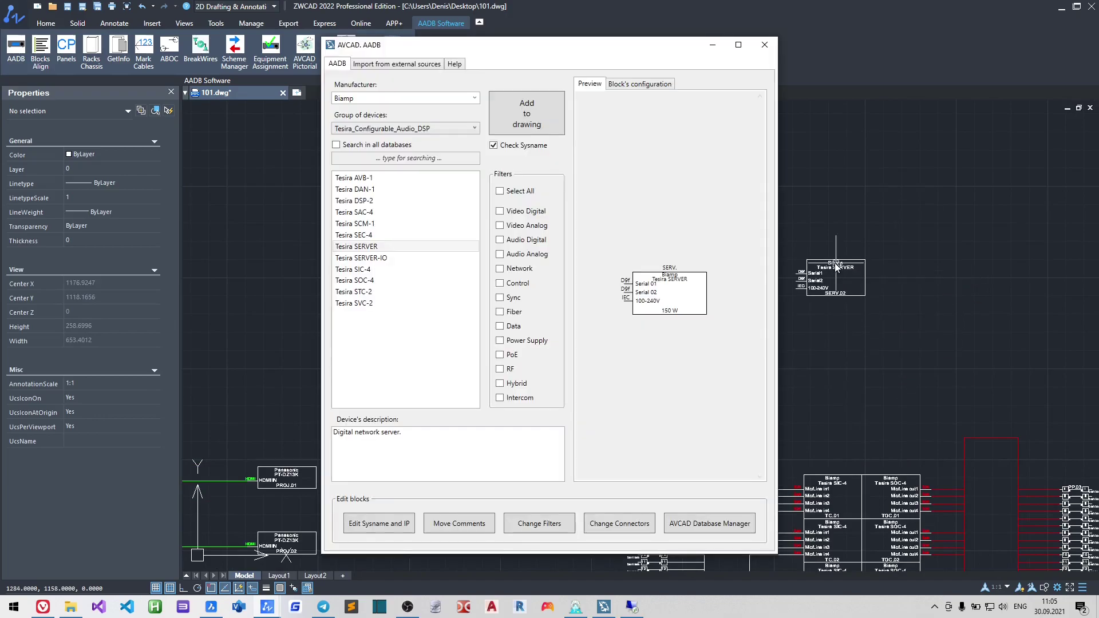
click(764, 44)
Step: Choose the Biamp Tesira AMP-4300R CV from the Tesira_Amplifiers group and filter its connectors to Audio Analog
scroll(712, 201, down, 5)
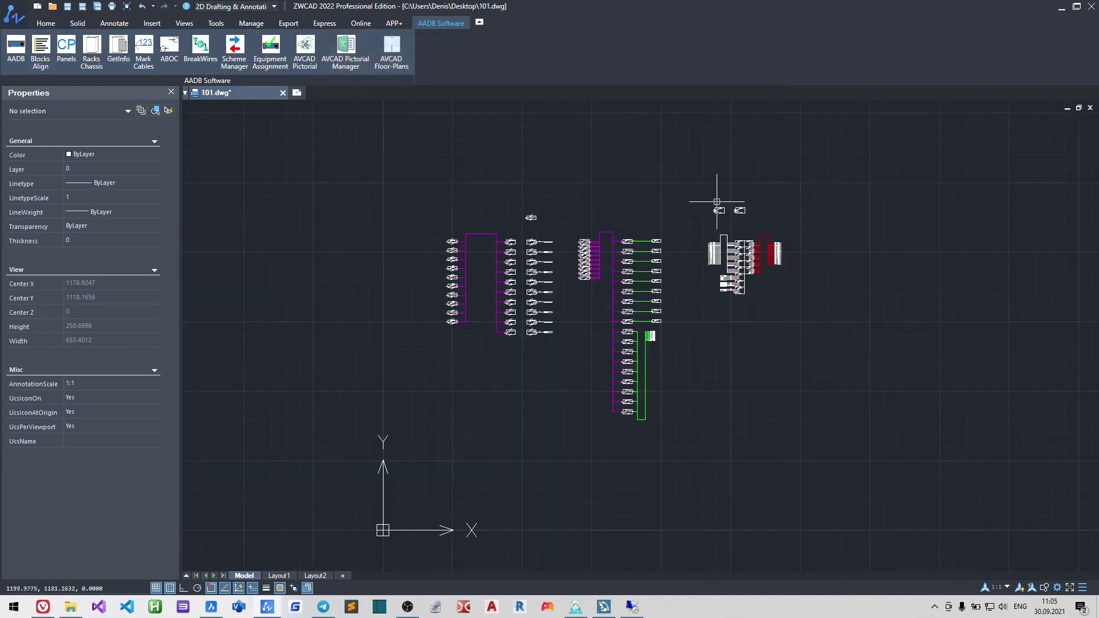
scroll(541, 424, up, 5)
scroll(533, 448, up, 2)
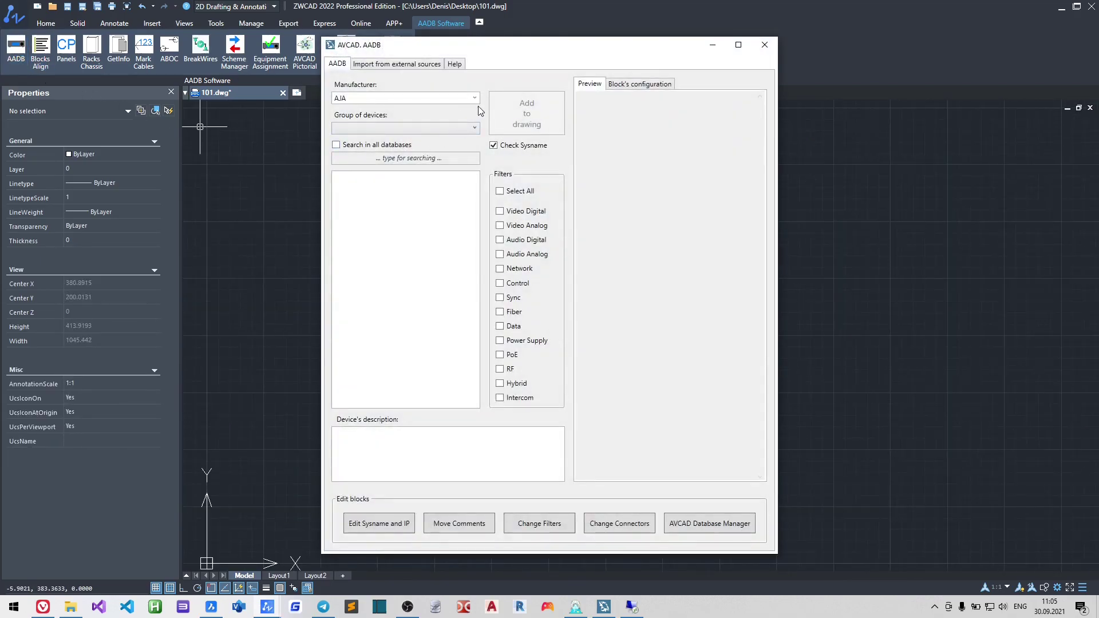
click(474, 98)
scroll(398, 255, down, 4)
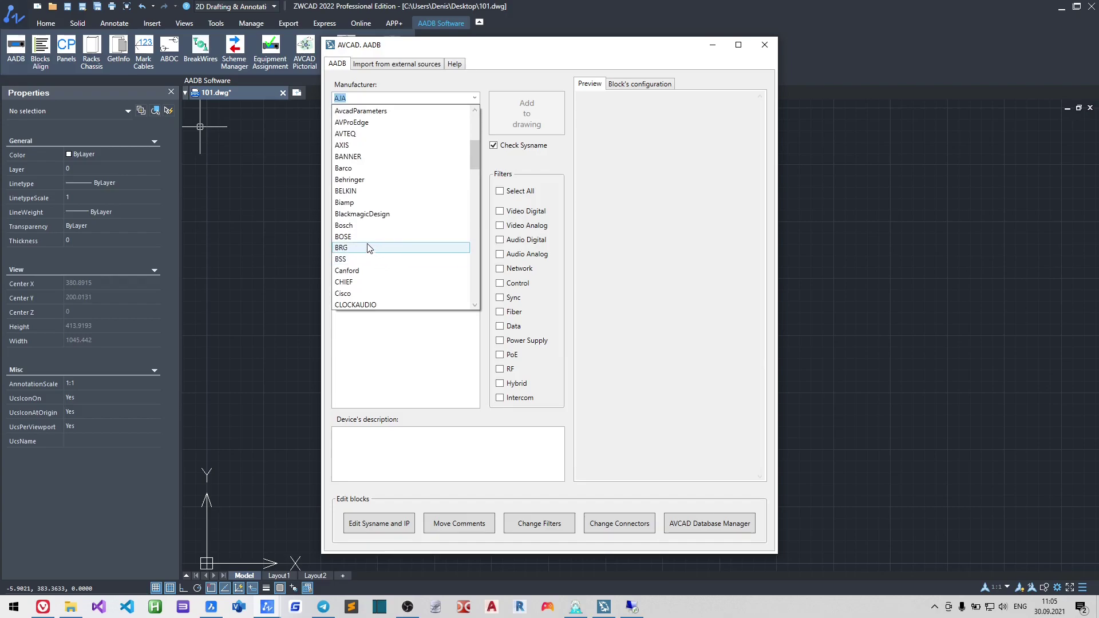
click(369, 202)
click(407, 132)
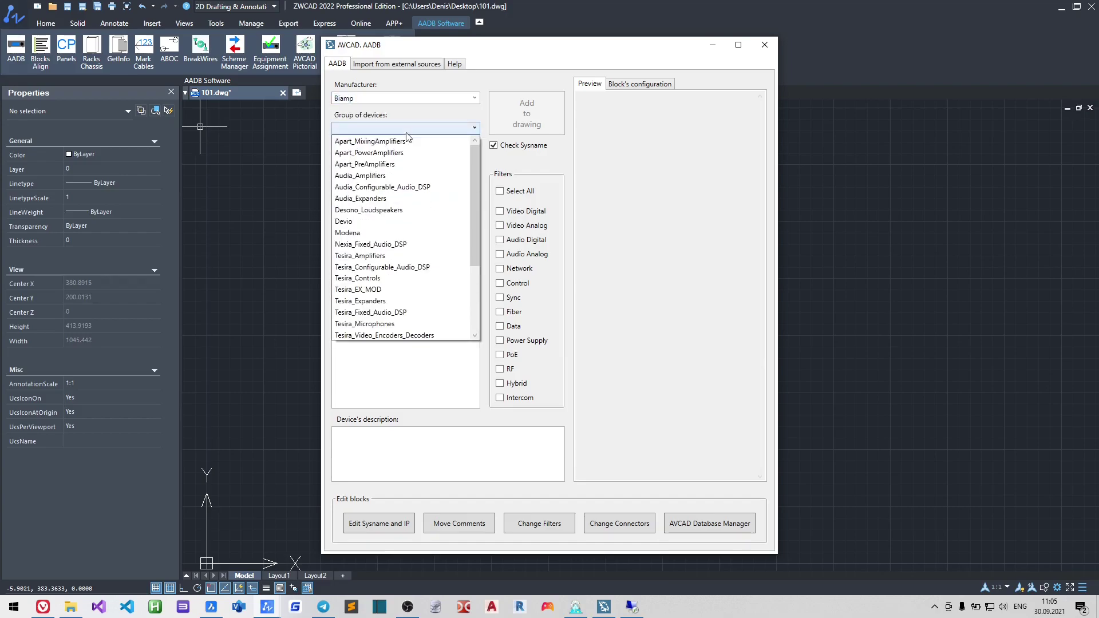
click(405, 253)
click(398, 190)
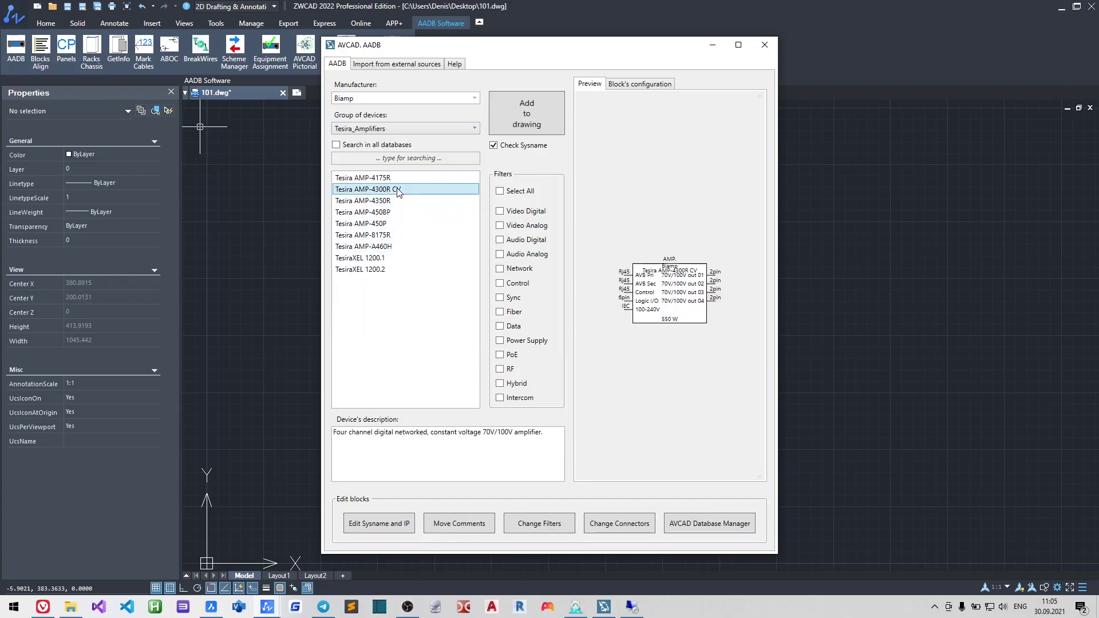
click(528, 253)
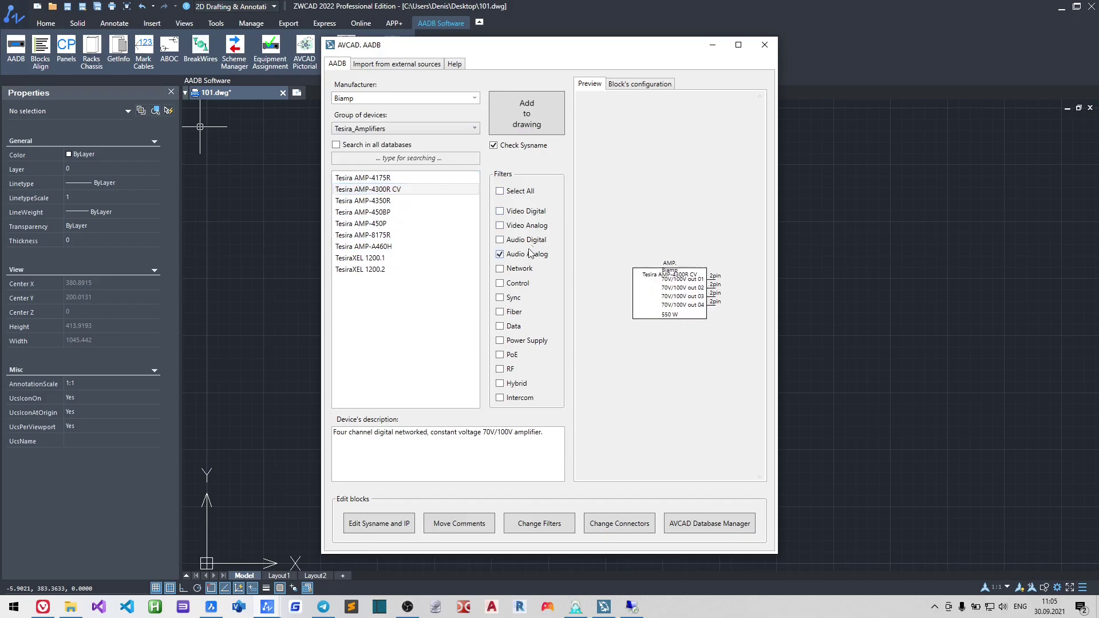
Step: Insert three Tesira AMP-4300R CV blocks with prefix AMP. and number 1, one below another in the empty area near the origin
click(530, 114)
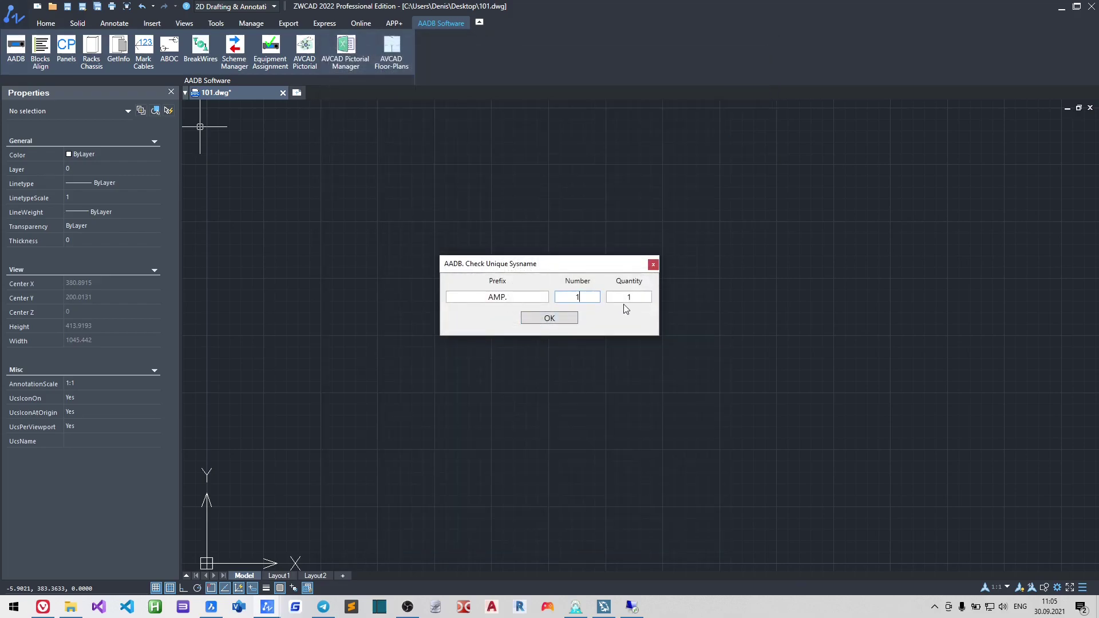
click(549, 318)
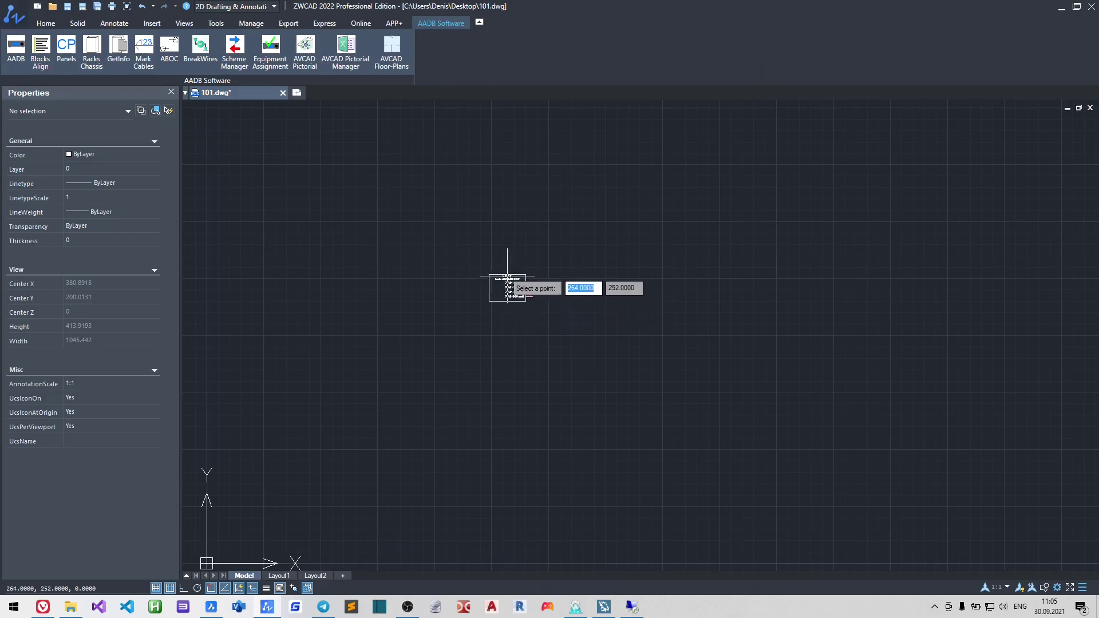
click(505, 323)
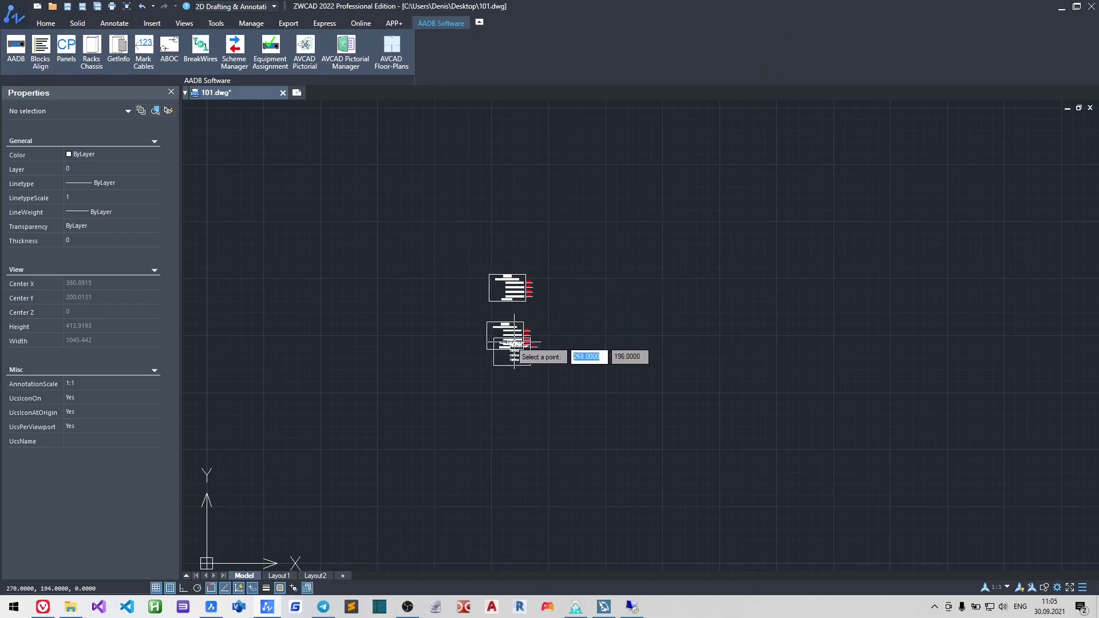
click(506, 374)
click(771, 48)
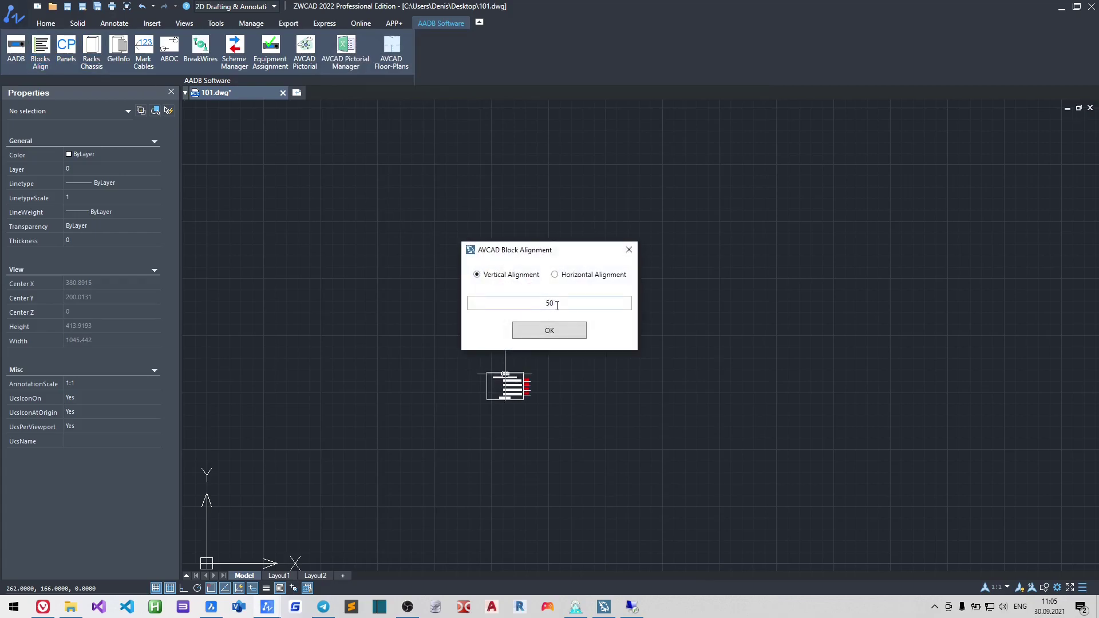
Step: Align the three amplifier blocks vertically with the topmost amplifier as the main block
click(535, 332)
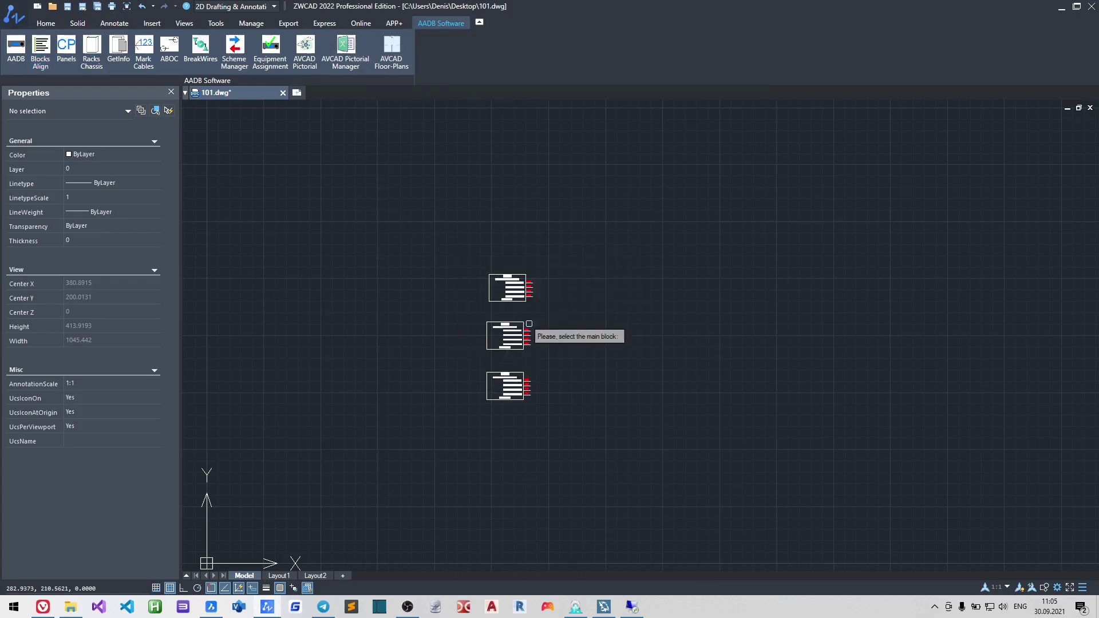
click(559, 419)
click(509, 332)
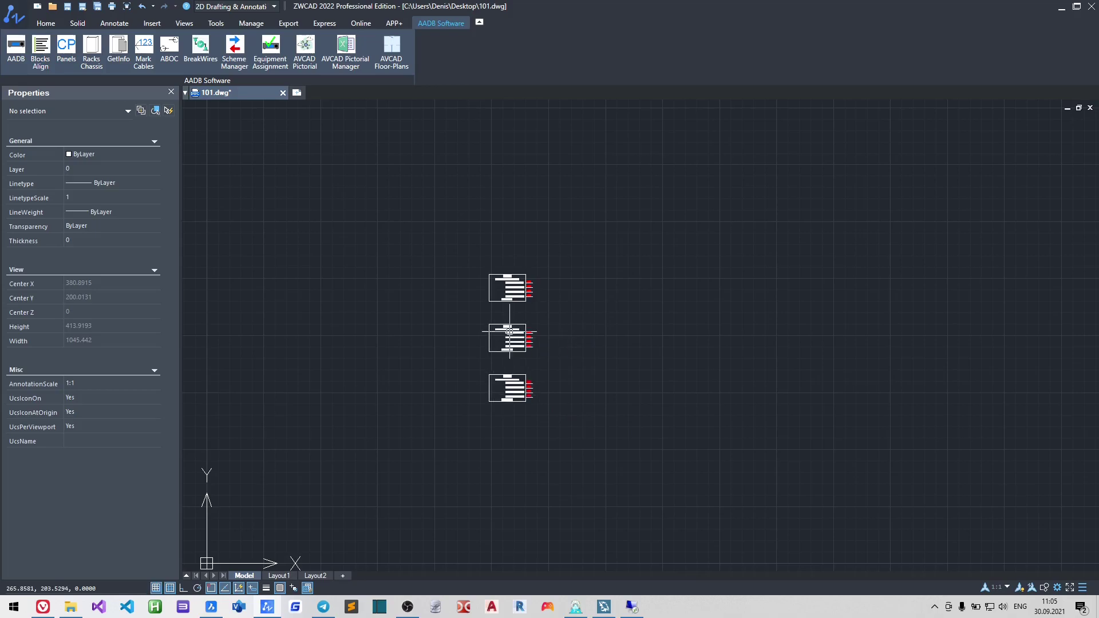
Step: Choose the JBL CONTROL 47T loudspeaker from the Devices group in the AADB device database
middle_drag(633, 299, 490, 293)
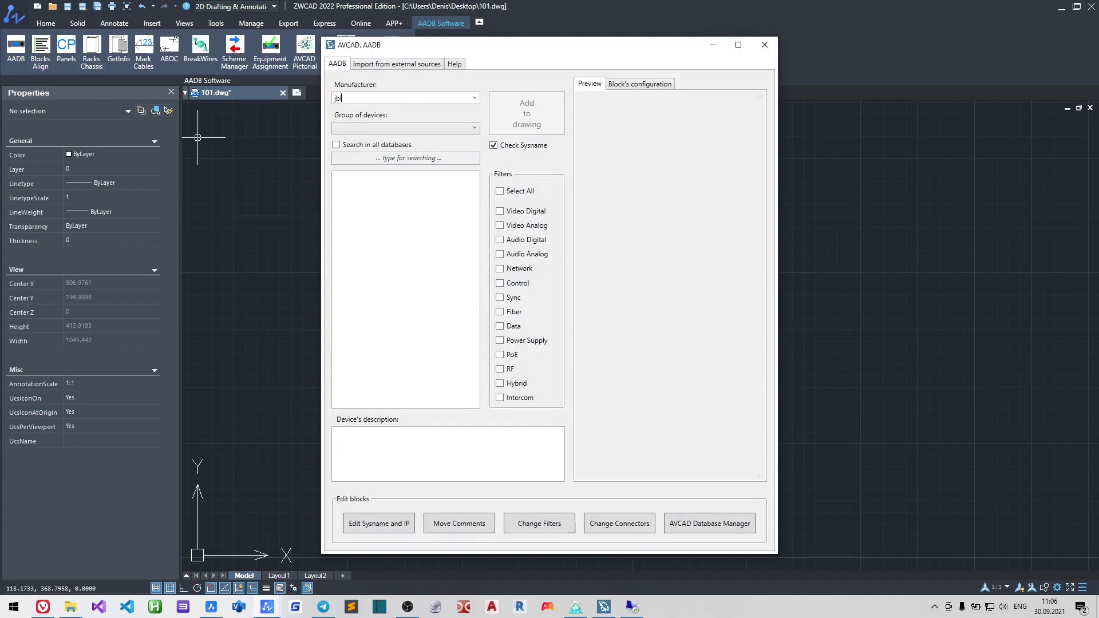
click(414, 112)
click(403, 127)
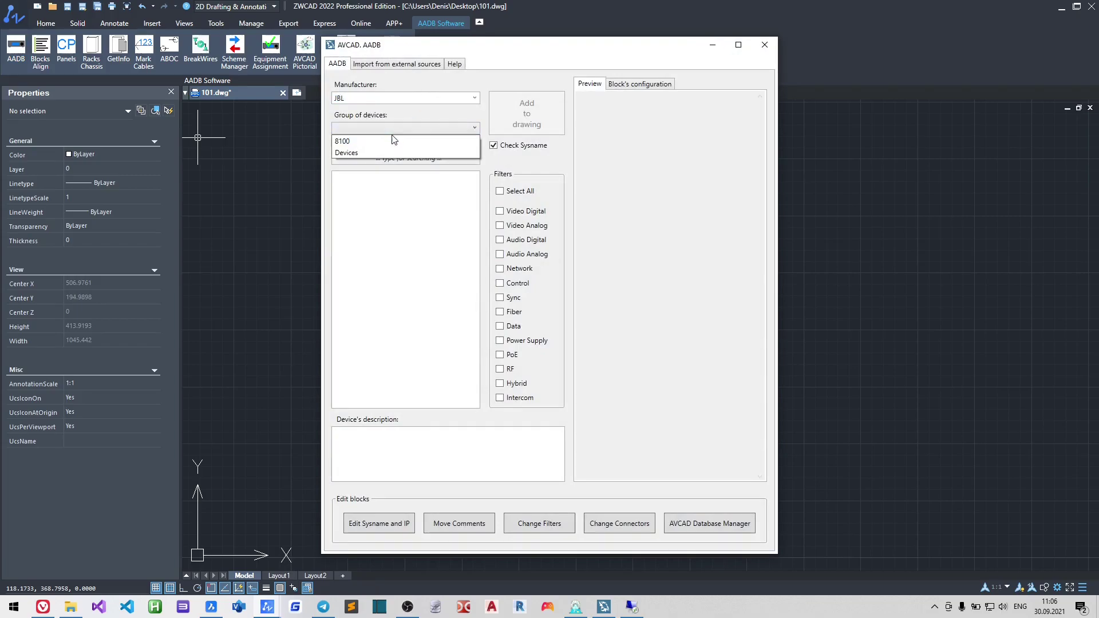
click(373, 154)
click(366, 223)
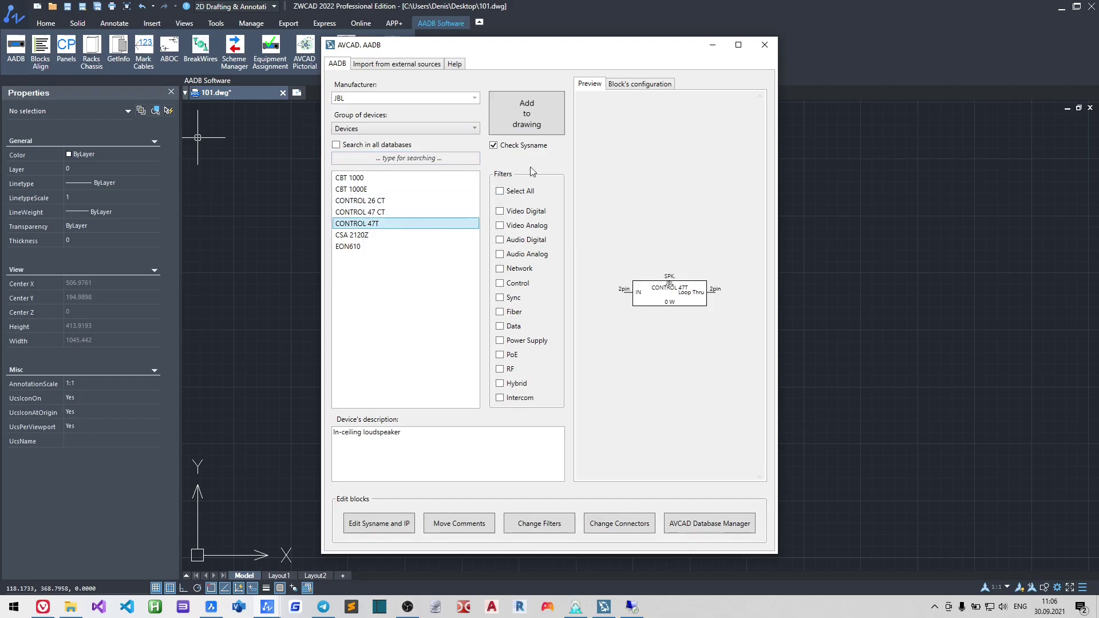
Step: Add four CONTROL 47T speakers with prefix SPK. and number 1, placing the first to the right of the top amplifier
click(534, 116)
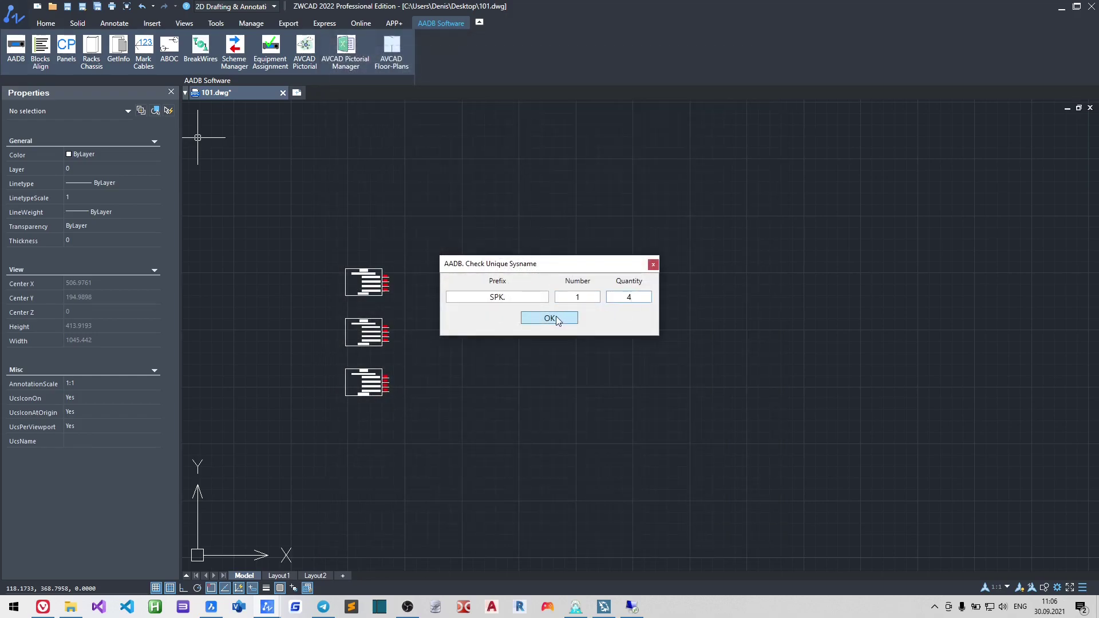
click(556, 318)
scroll(485, 276, up, 3)
middle_drag(518, 270, 763, 237)
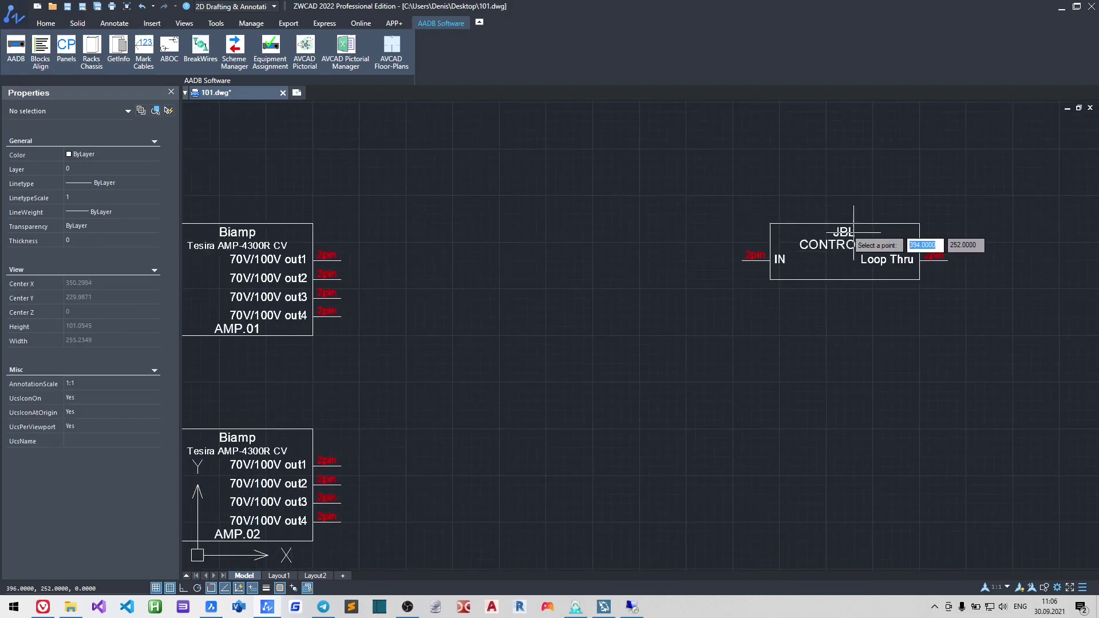
click(881, 252)
Step: Place the remaining three CONTROL 47T speaker blocks, staggered down and to the right of the first one
scroll(842, 233, down, 5)
scroll(604, 253, up, 5)
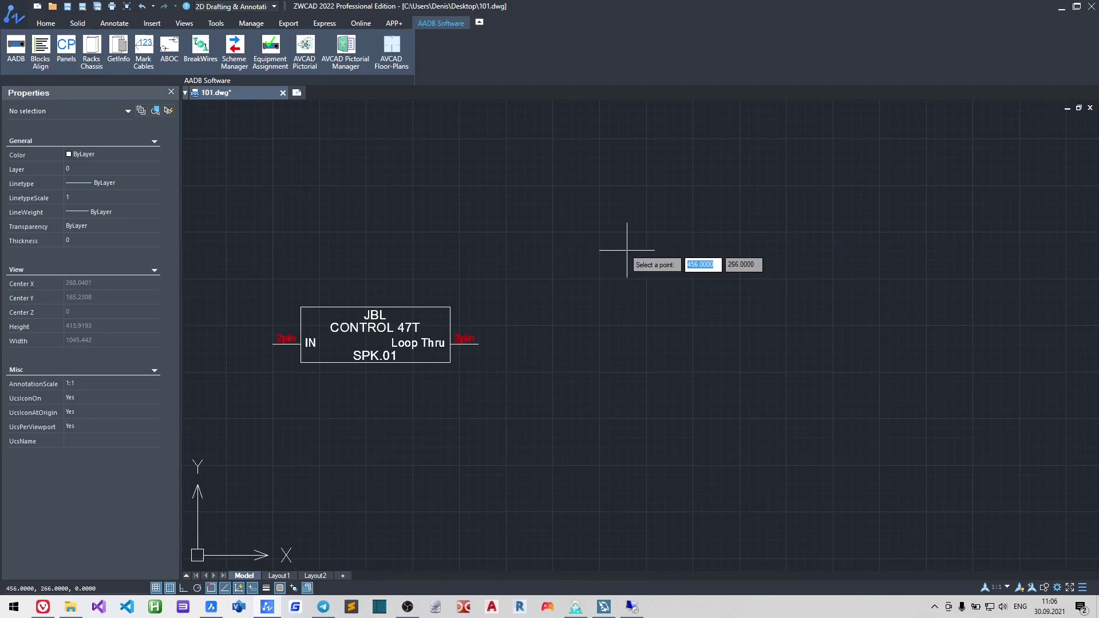
click(699, 344)
click(728, 471)
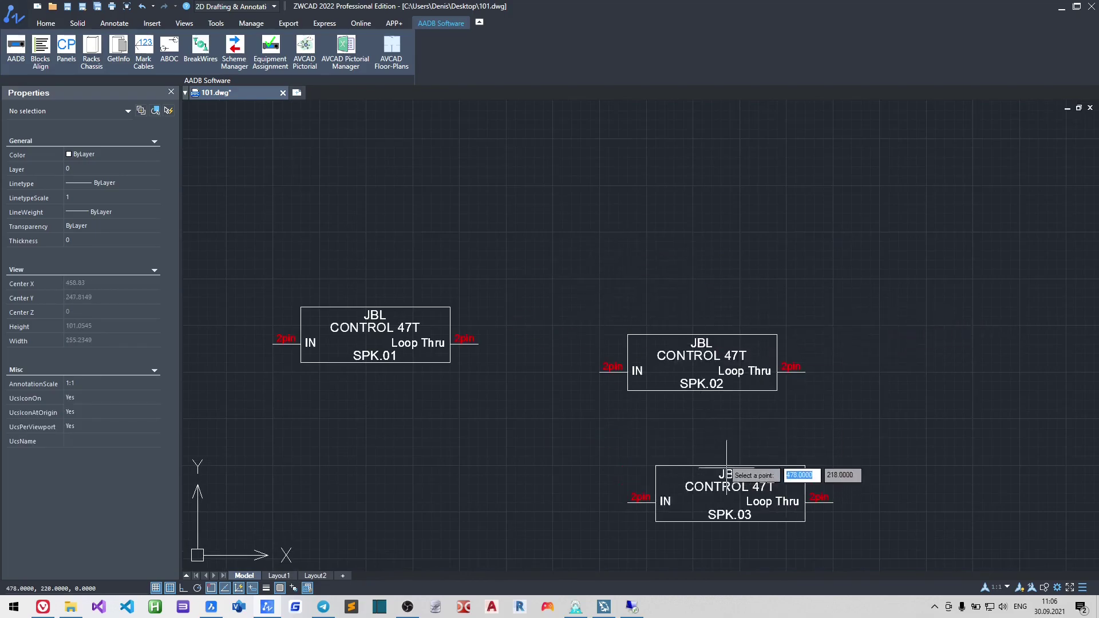
scroll(704, 400, down, 5)
click(688, 389)
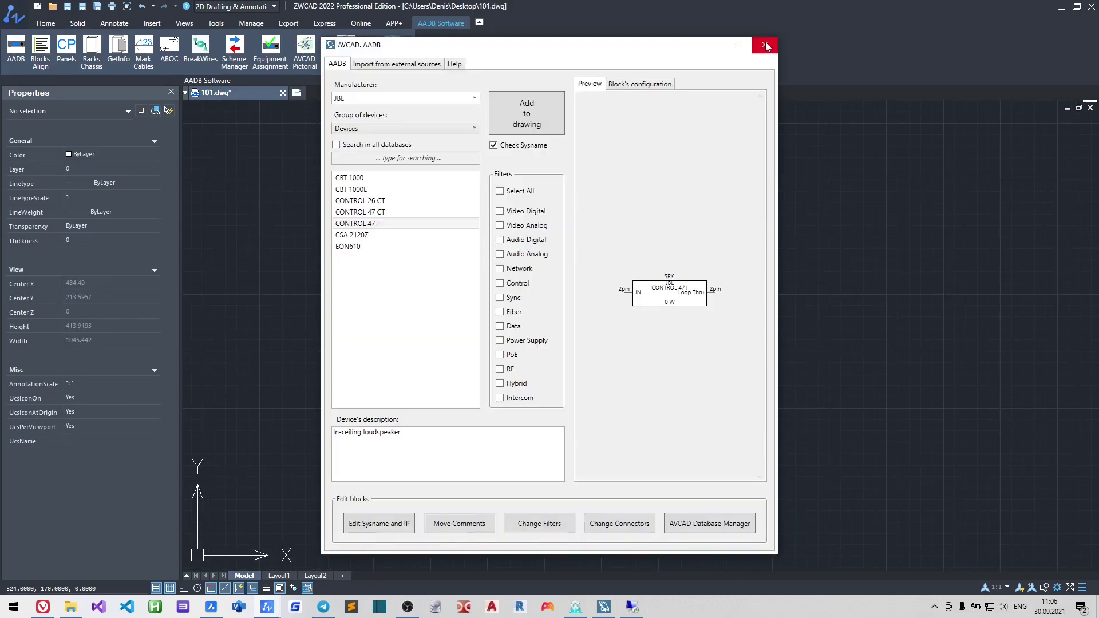
click(783, 15)
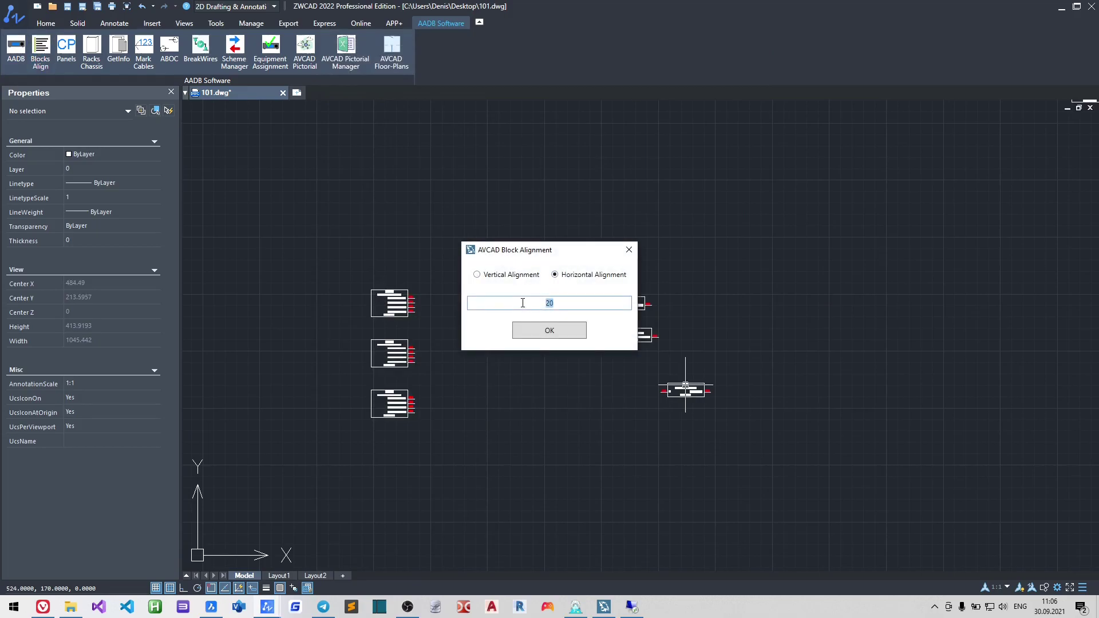
Step: Align the four speaker blocks horizontally in one row with the first speaker
click(548, 330)
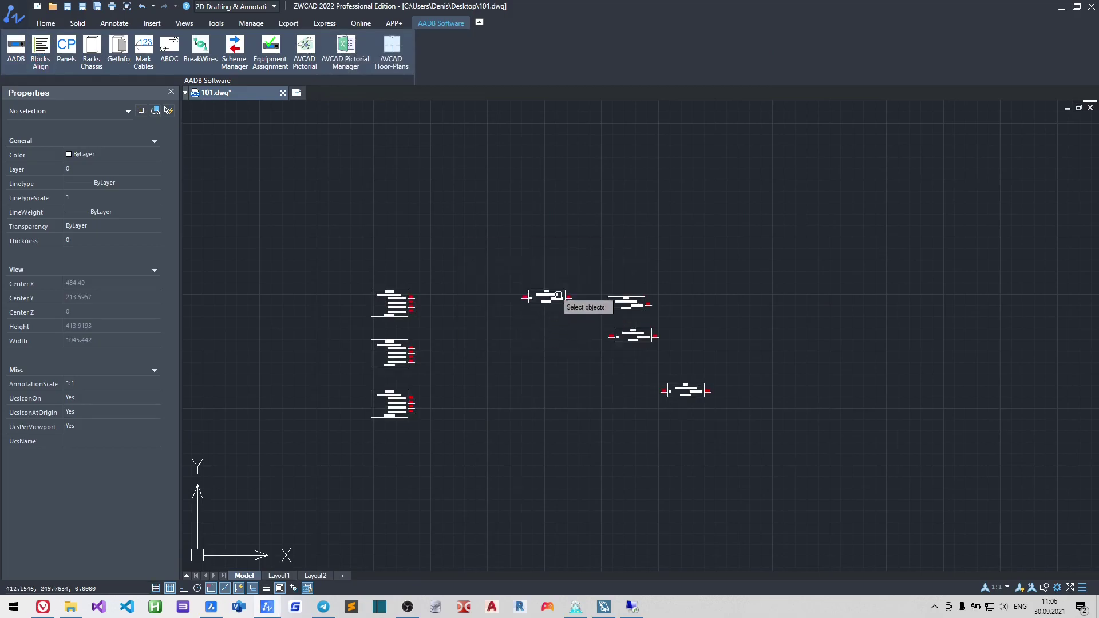
click(770, 436)
click(619, 266)
key(Return)
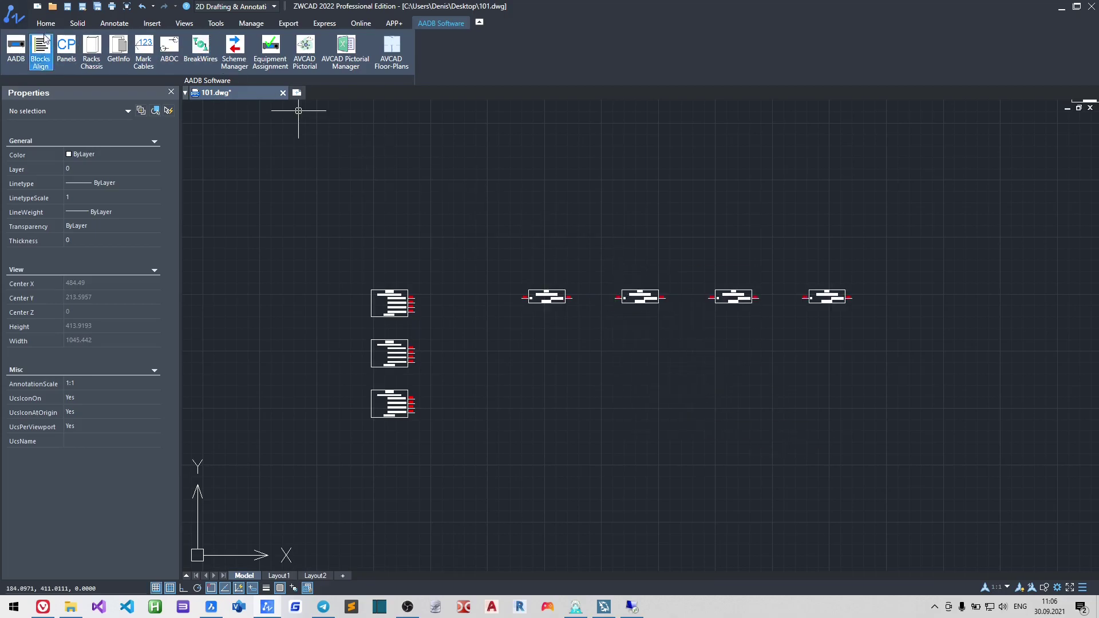
Step: Draw a polyline connecting the Loop Thru output of speaker SPK.01 to the IN connector of SPK.02
click(45, 23)
click(46, 49)
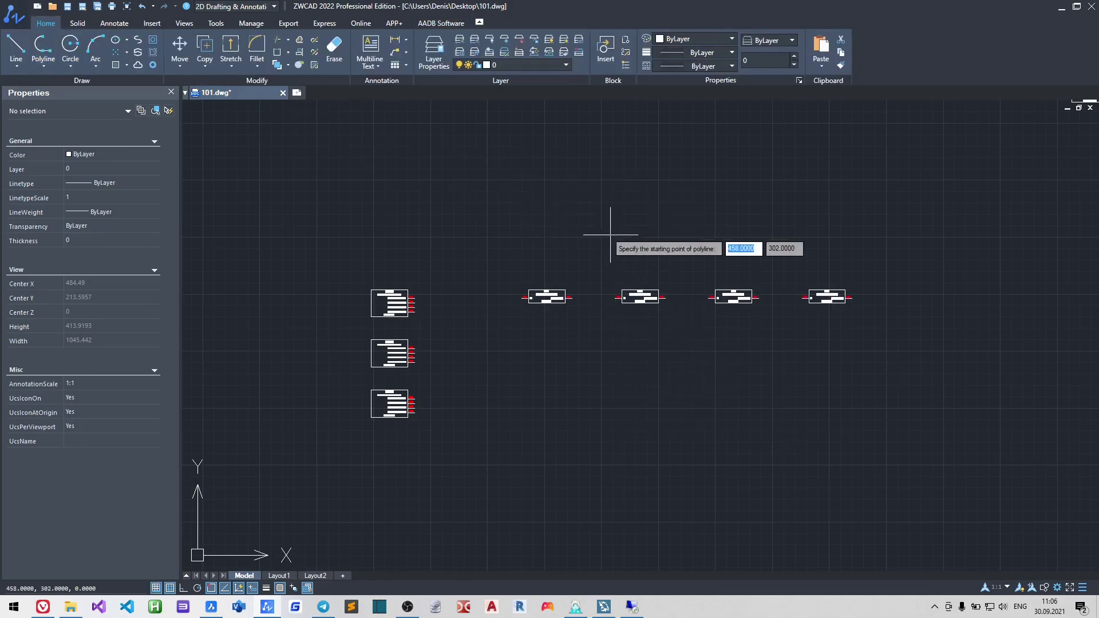
scroll(601, 235, up, 6)
click(457, 467)
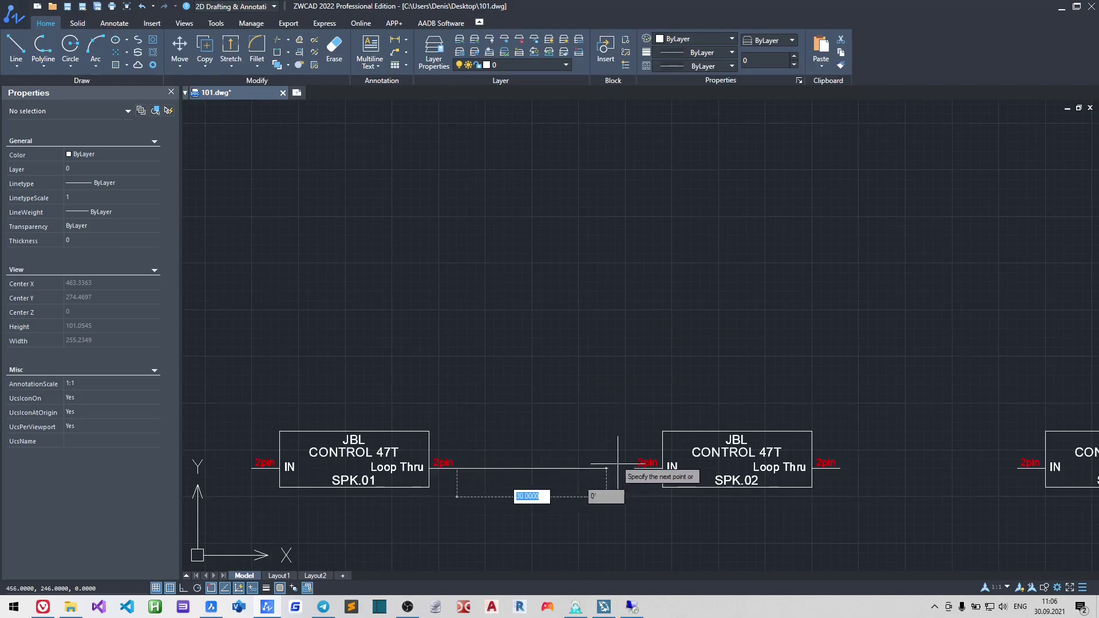
click(637, 468)
key(Return)
scroll(674, 367, down, 4)
middle_drag(675, 368, 265, 314)
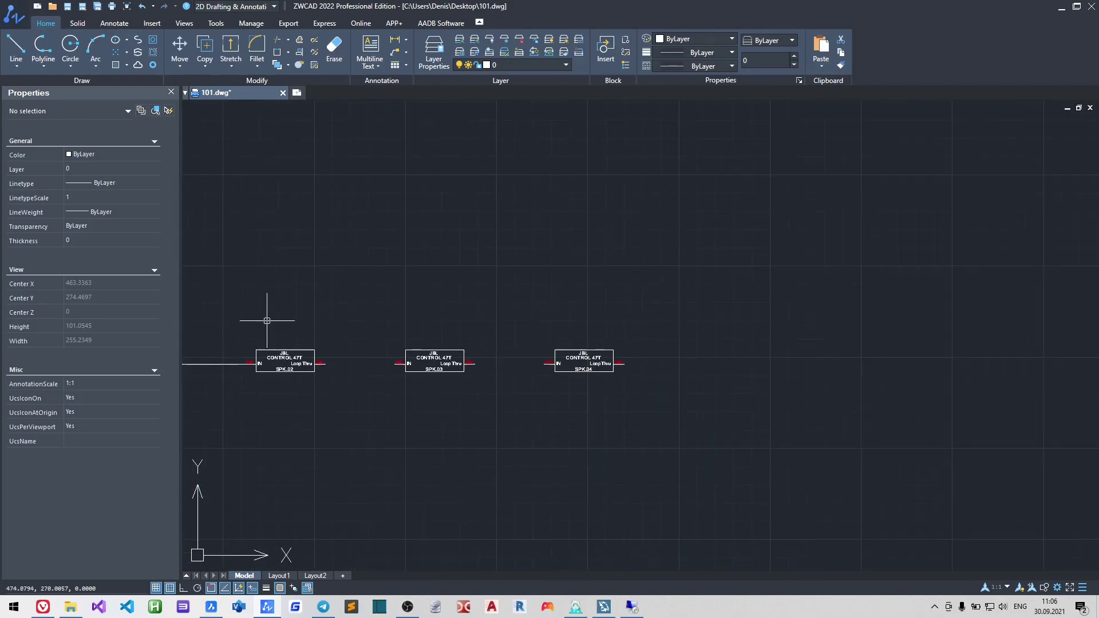
Step: Draw polylines from SPK.02's Loop Thru output to SPK.03's IN and from SPK.03's Loop Thru output to SPK.04's IN
click(43, 49)
click(324, 364)
click(395, 363)
key(Return)
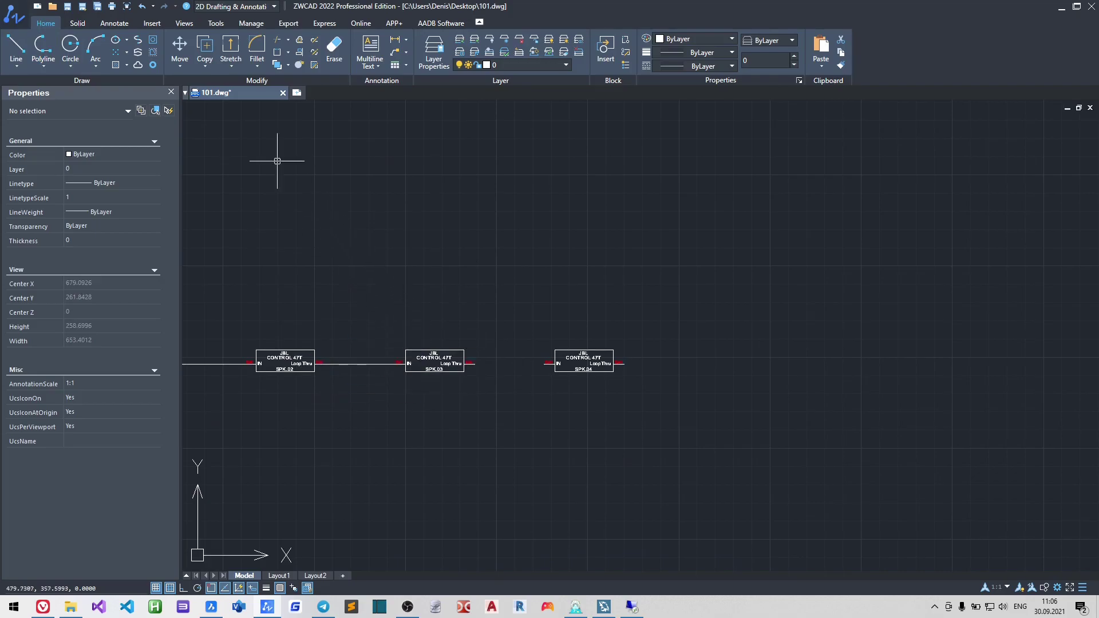
click(52, 47)
click(474, 364)
click(546, 363)
key(Return)
Step: Copy the connected row of four speakers 26 units straight down to form a second row
scroll(679, 300, down, 4)
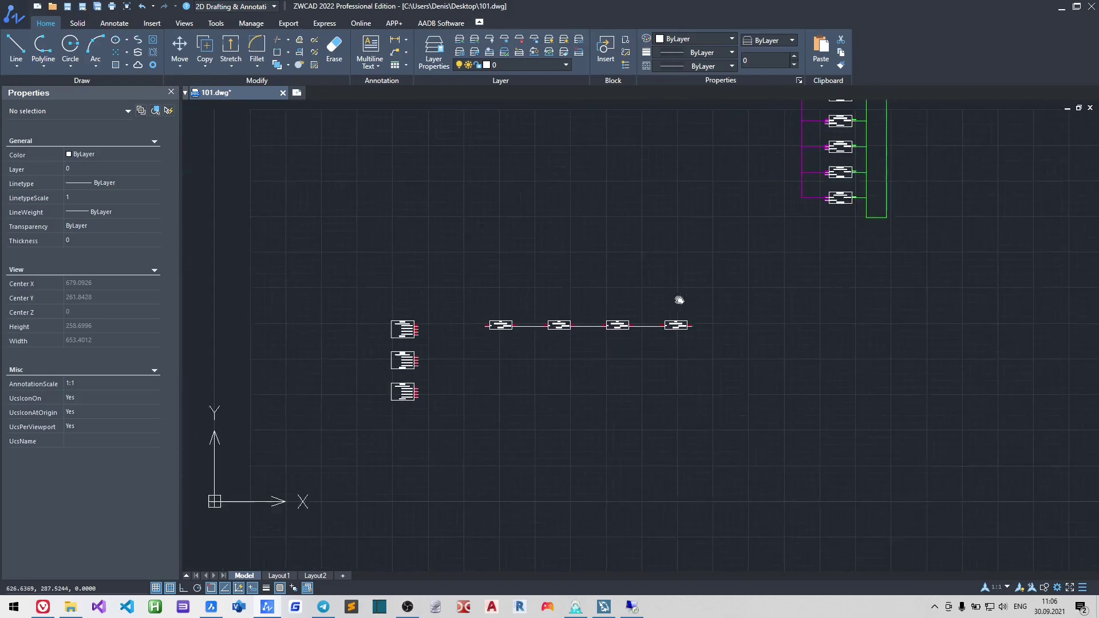
scroll(715, 337, up, 3)
click(821, 388)
click(308, 262)
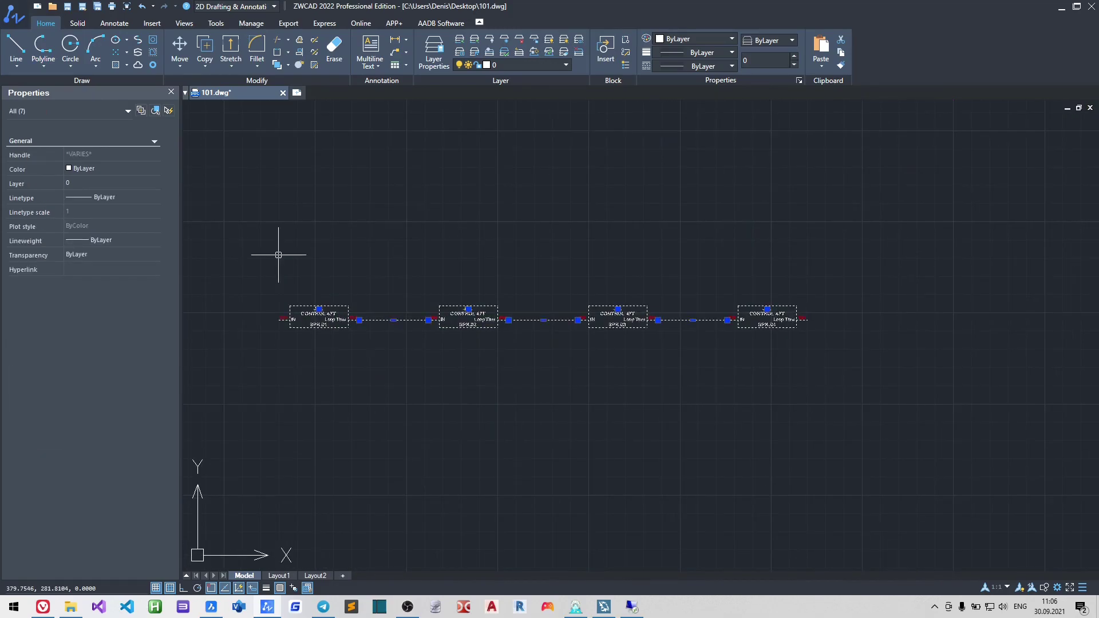
click(205, 46)
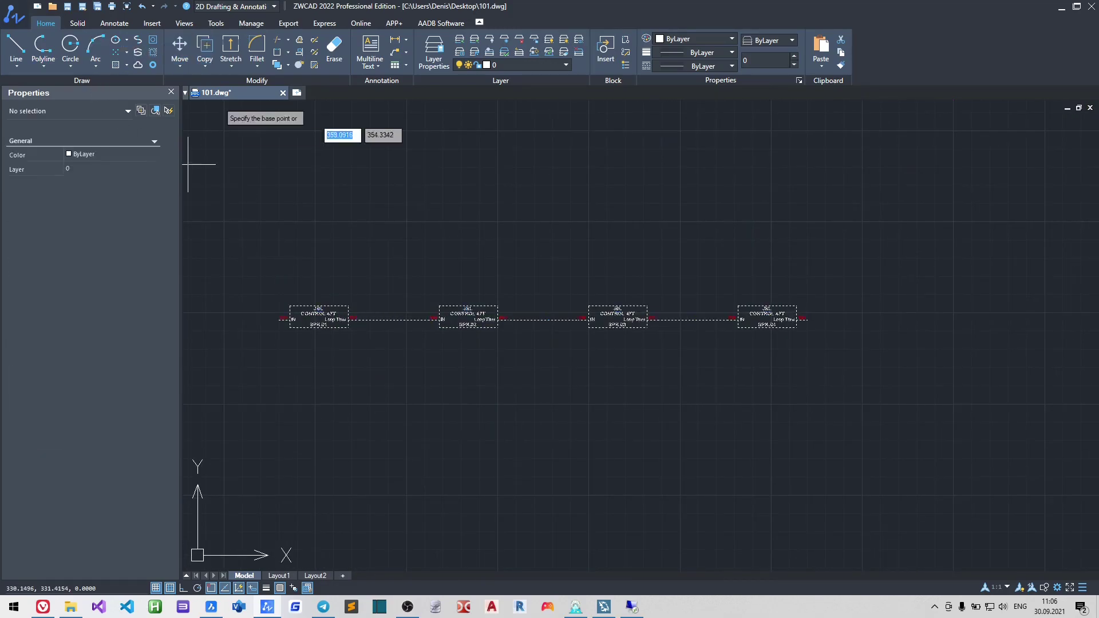
click(279, 319)
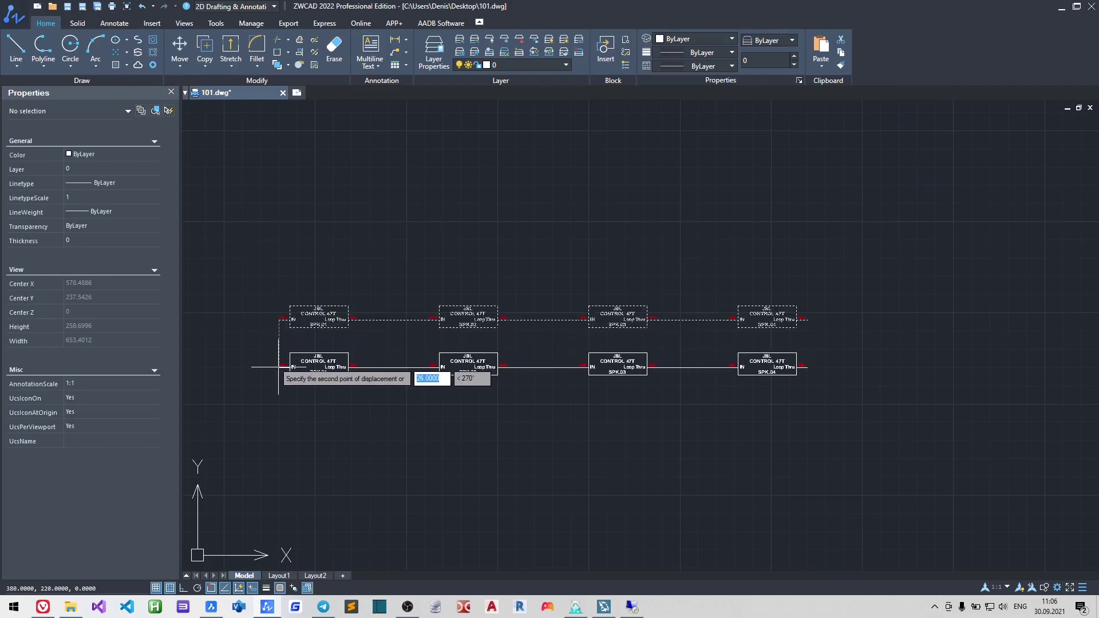
click(279, 367)
key(Escape)
Step: Copy the second speaker row downward at the same 26-unit spacing to form rows three to five
click(824, 407)
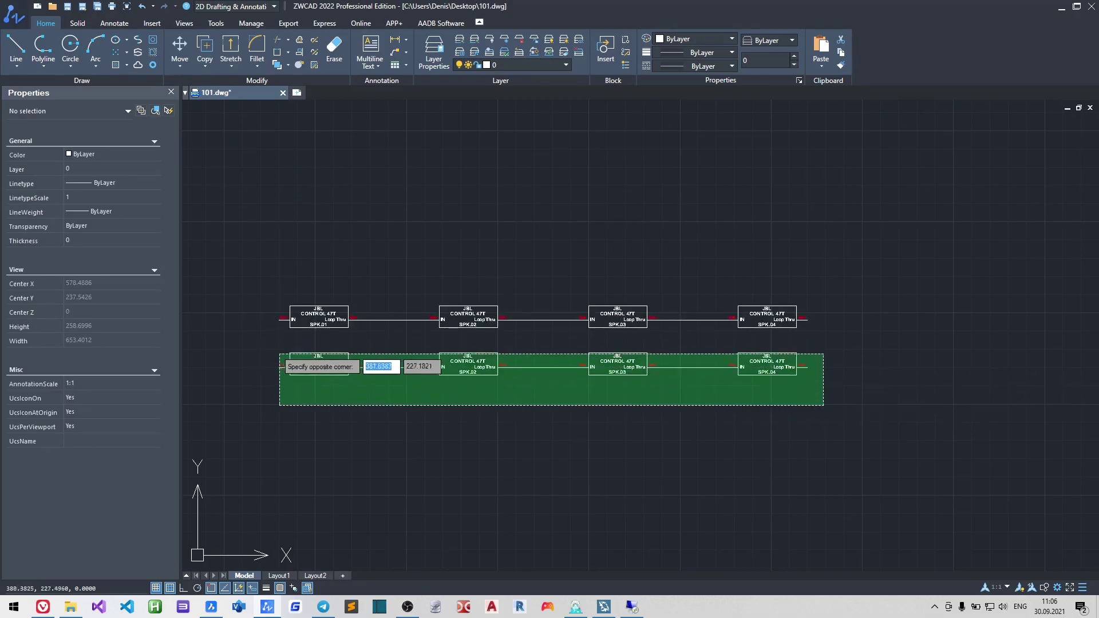
click(279, 354)
middle_drag(258, 351, 366, 325)
click(192, 62)
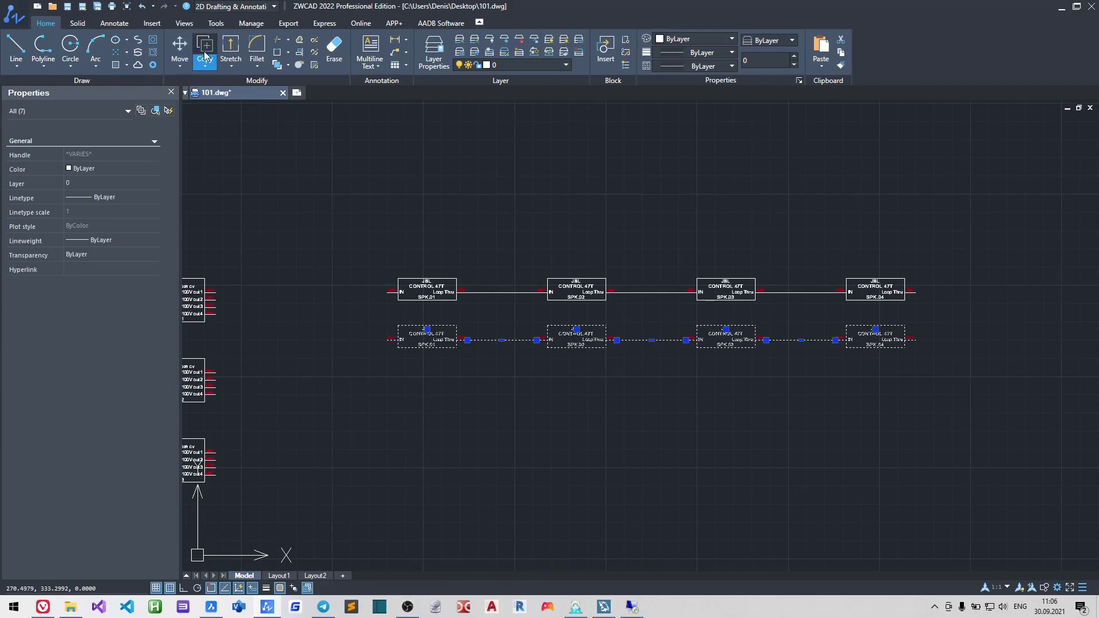
click(387, 293)
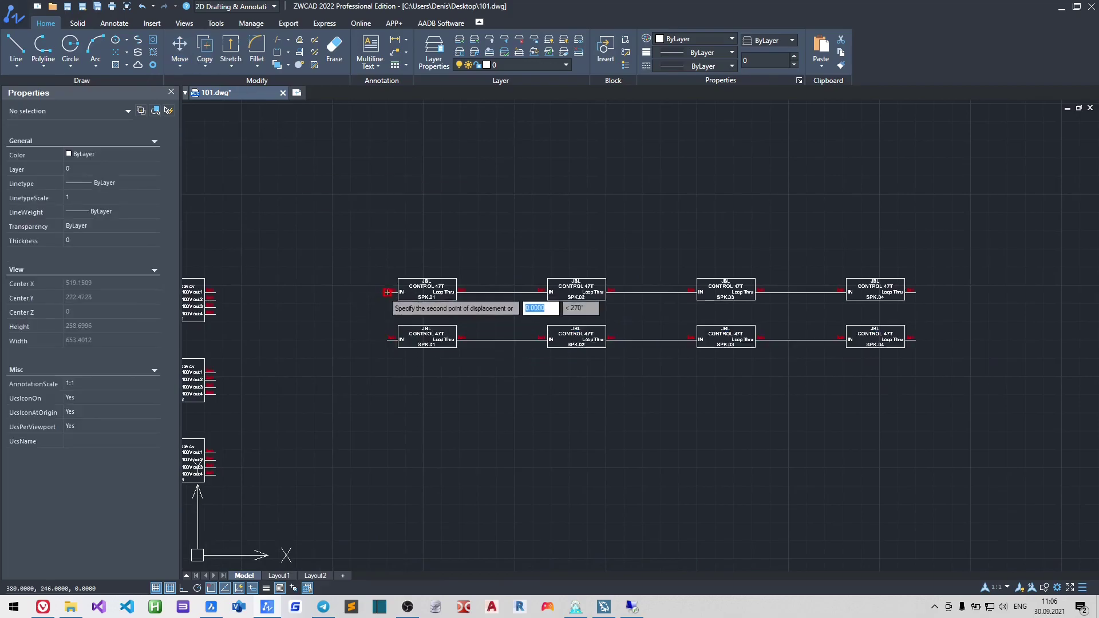
click(387, 340)
click(387, 387)
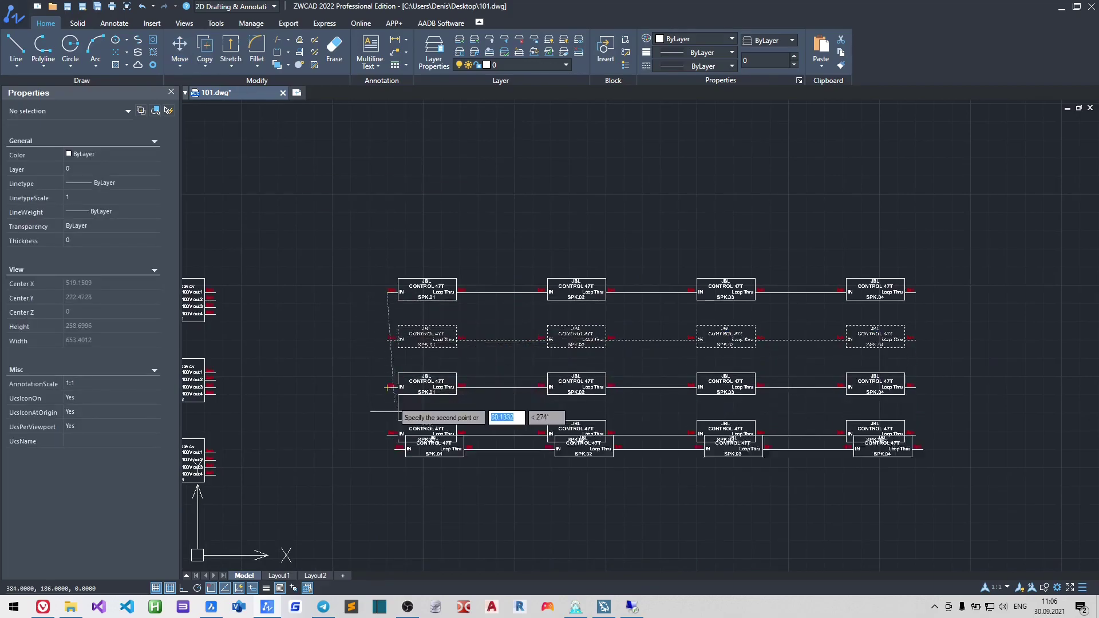
click(387, 435)
Step: Continue placing row copies at 26-unit spacing below the fifth row until there are ten speaker rows
middle_drag(428, 452, 417, 339)
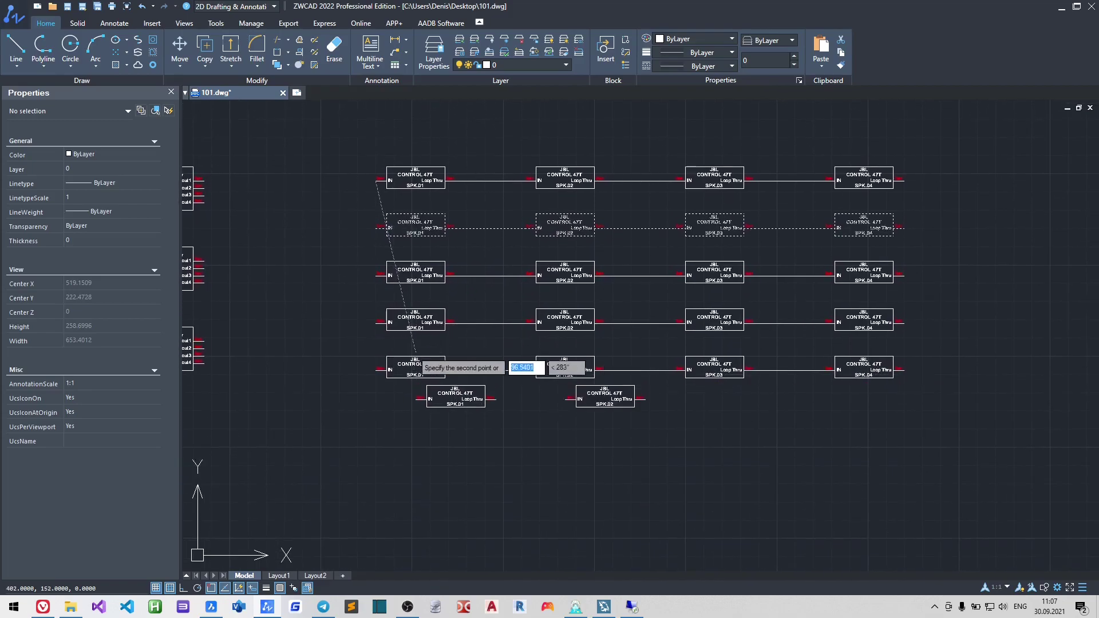
click(375, 367)
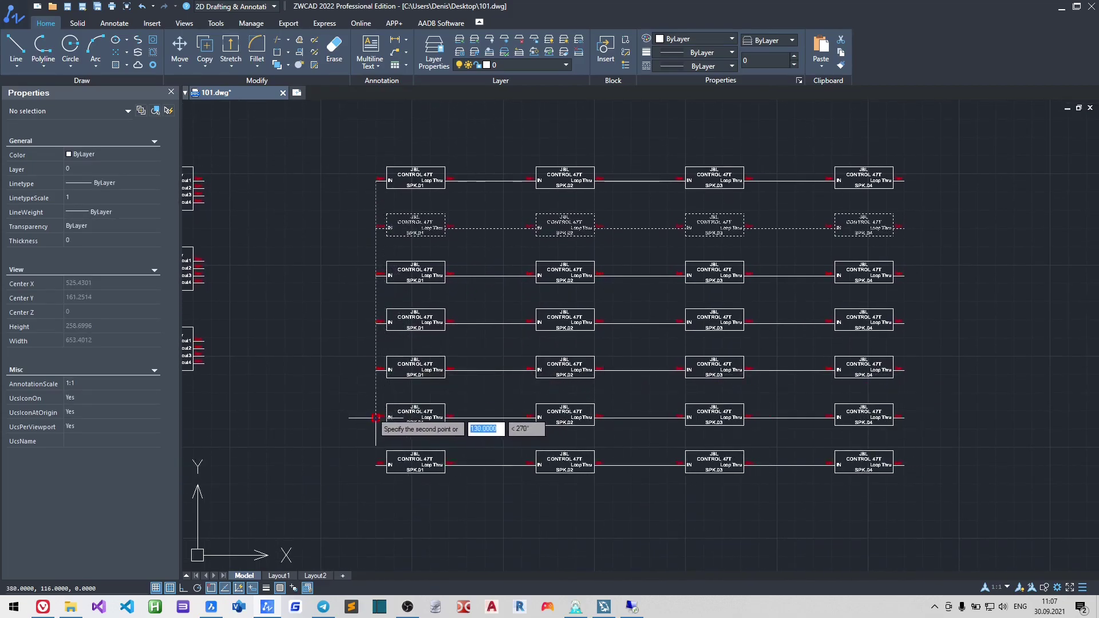
click(374, 413)
middle_drag(381, 469, 377, 341)
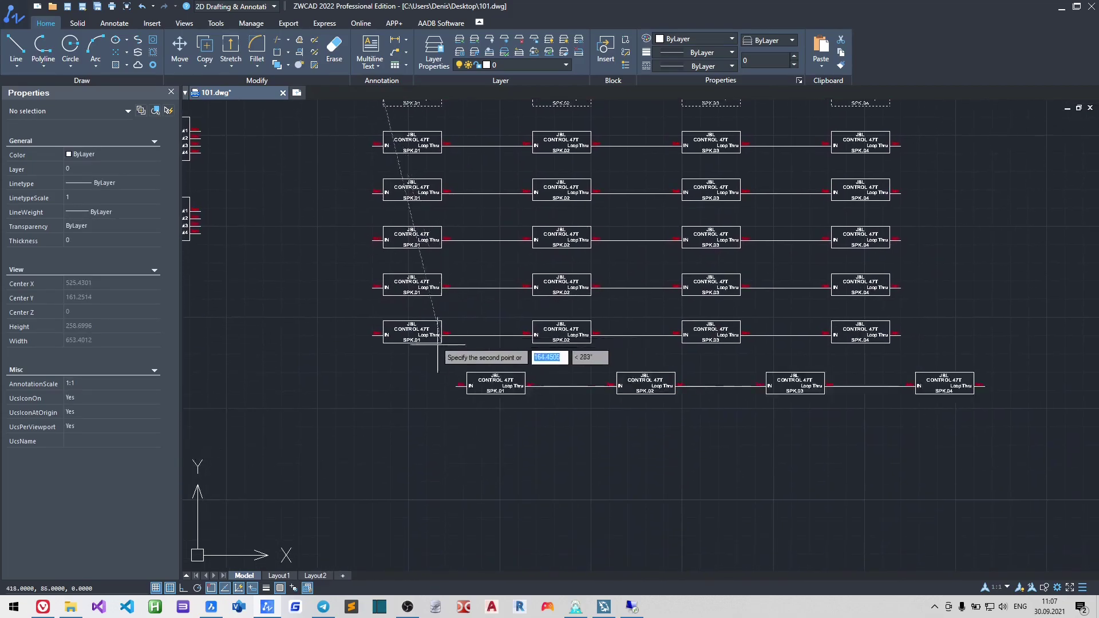
click(376, 337)
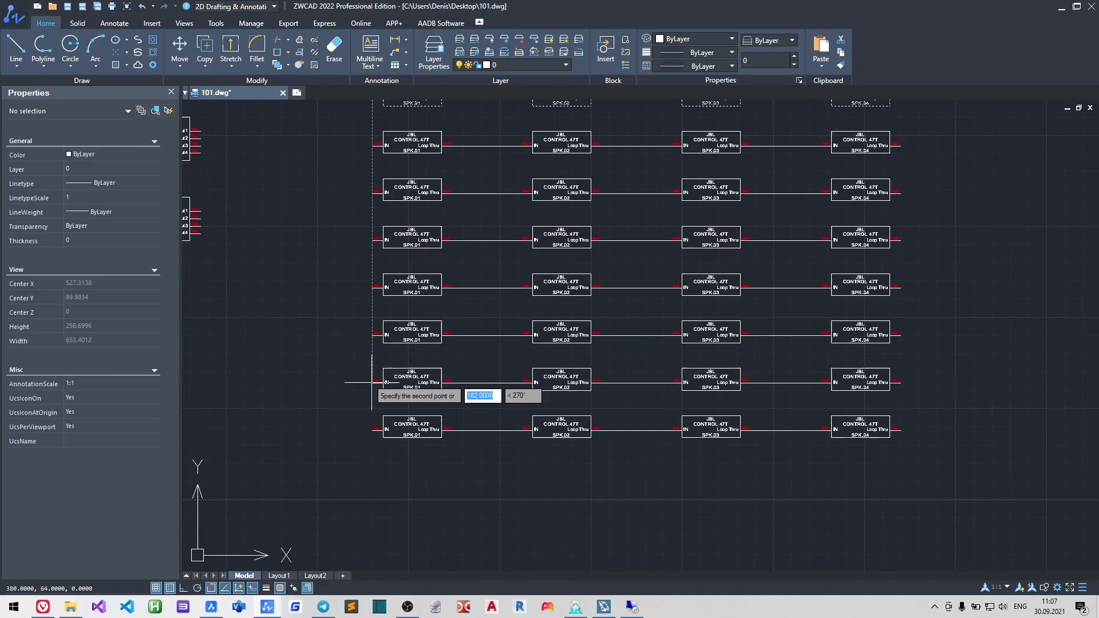
click(372, 382)
key(Escape)
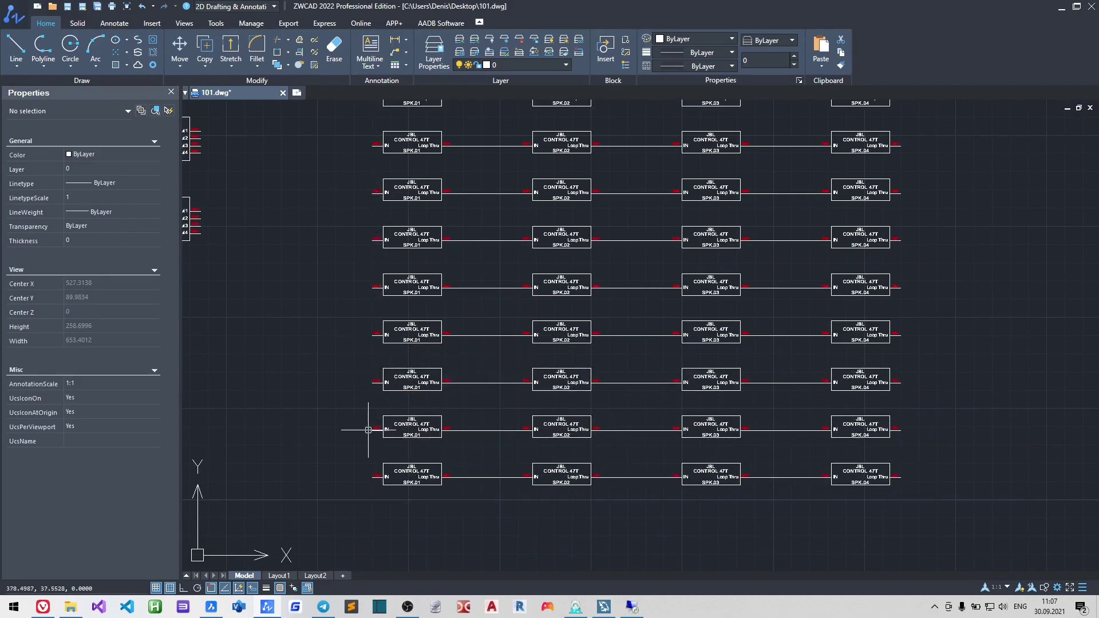
Step: Rearrange the comments of all forty speaker blocks: Sysname as Attribute 1, Power as COMM1, Location as hidden COMM2, and COMM3 hidden
scroll(368, 430, down, 1)
middle_drag(364, 357, 390, 369)
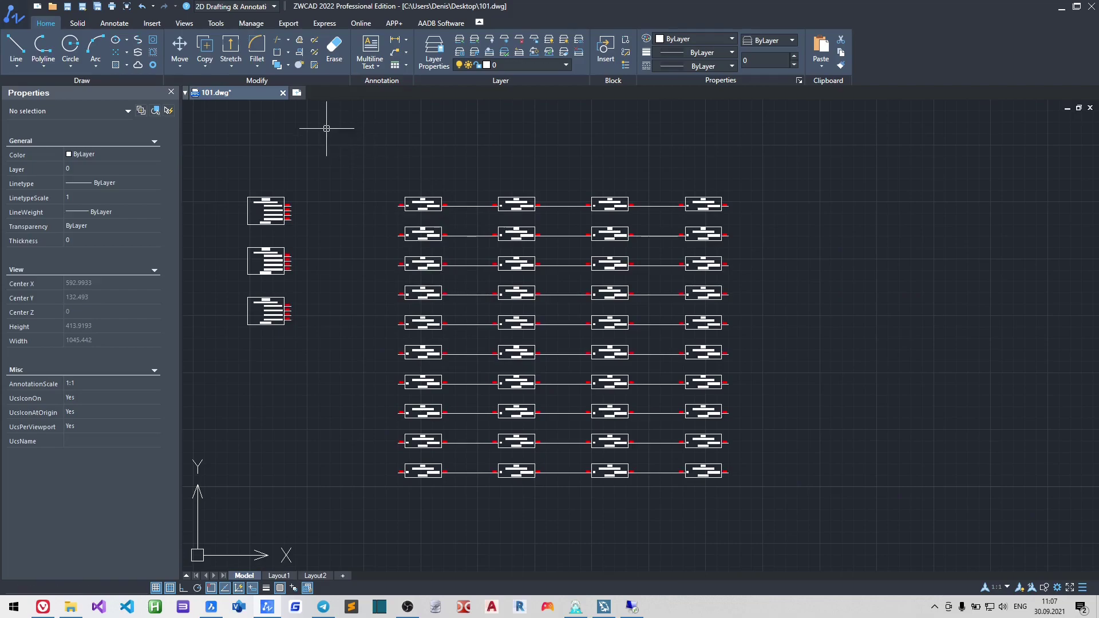
click(442, 24)
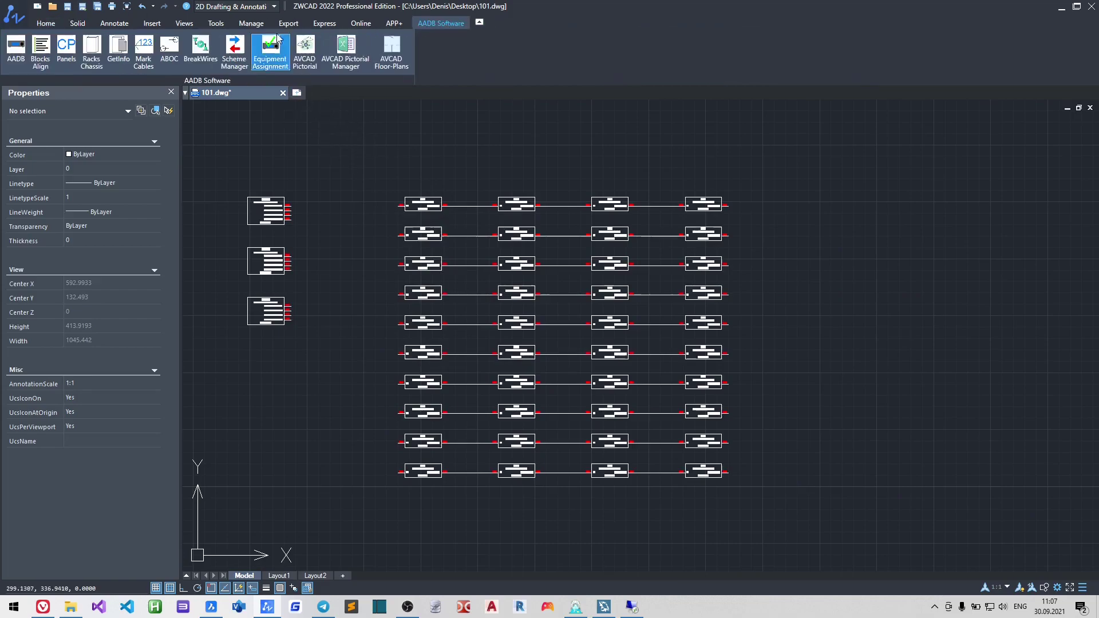
click(18, 48)
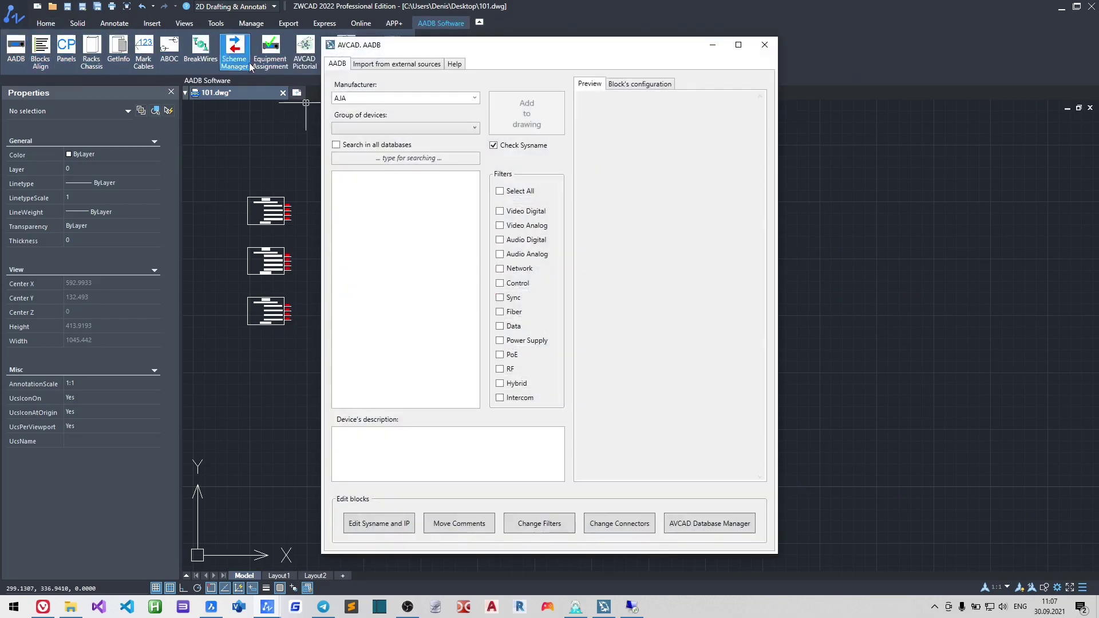
click(459, 523)
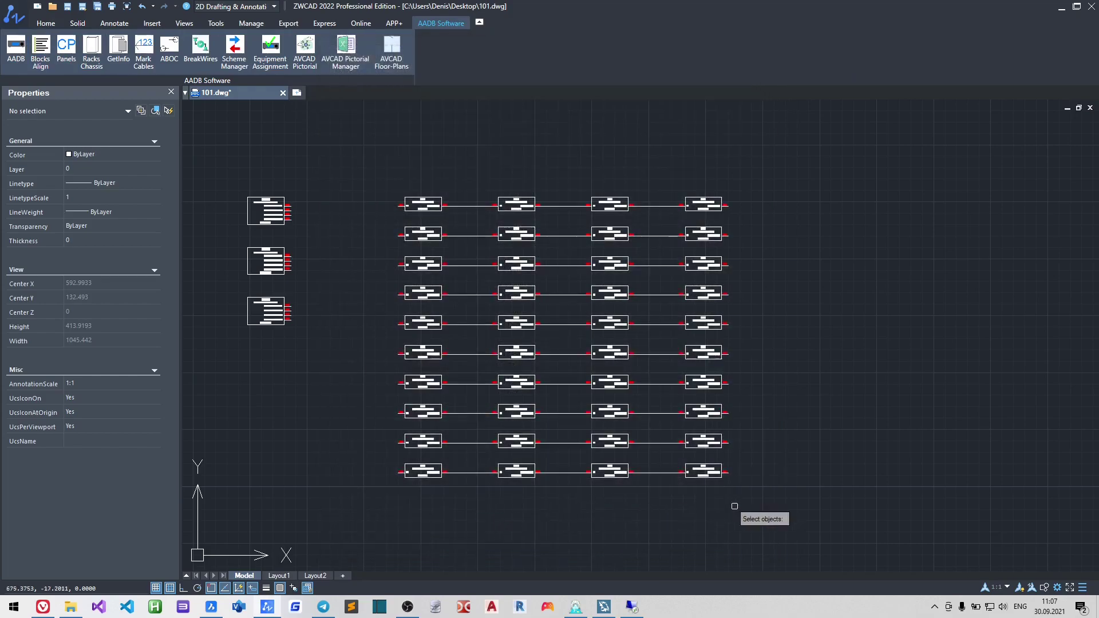
click(755, 510)
click(377, 165)
key(Return)
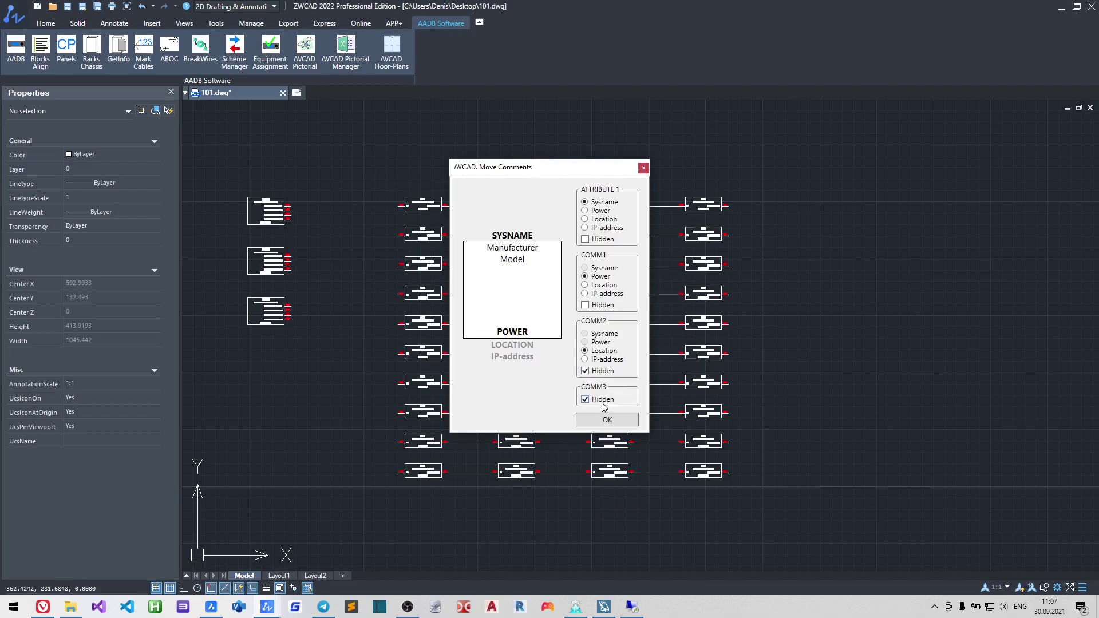
click(605, 421)
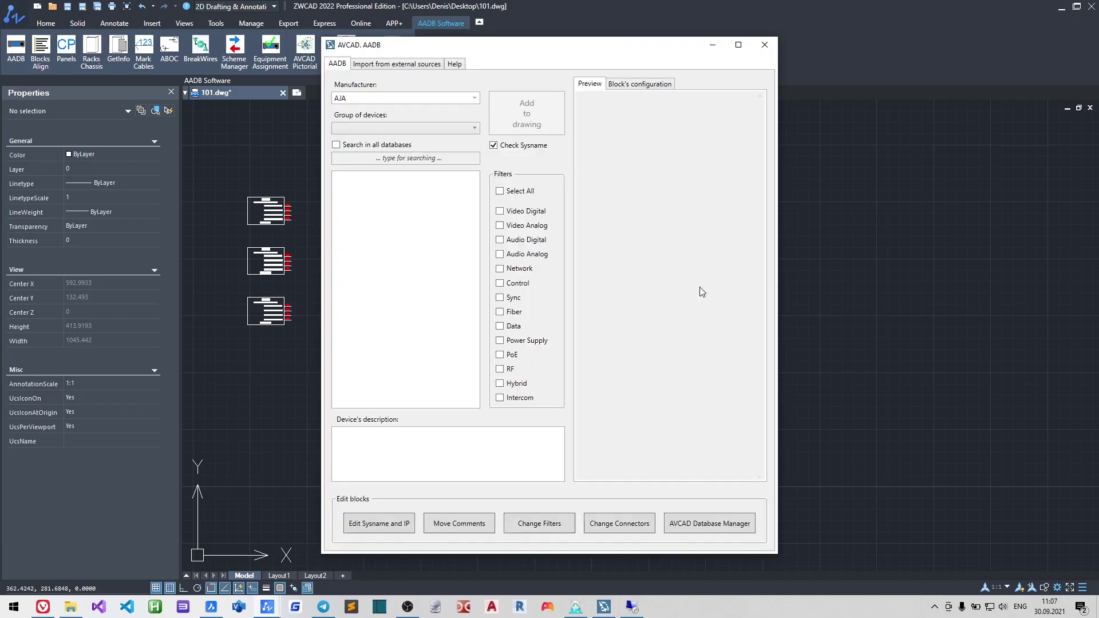
click(764, 45)
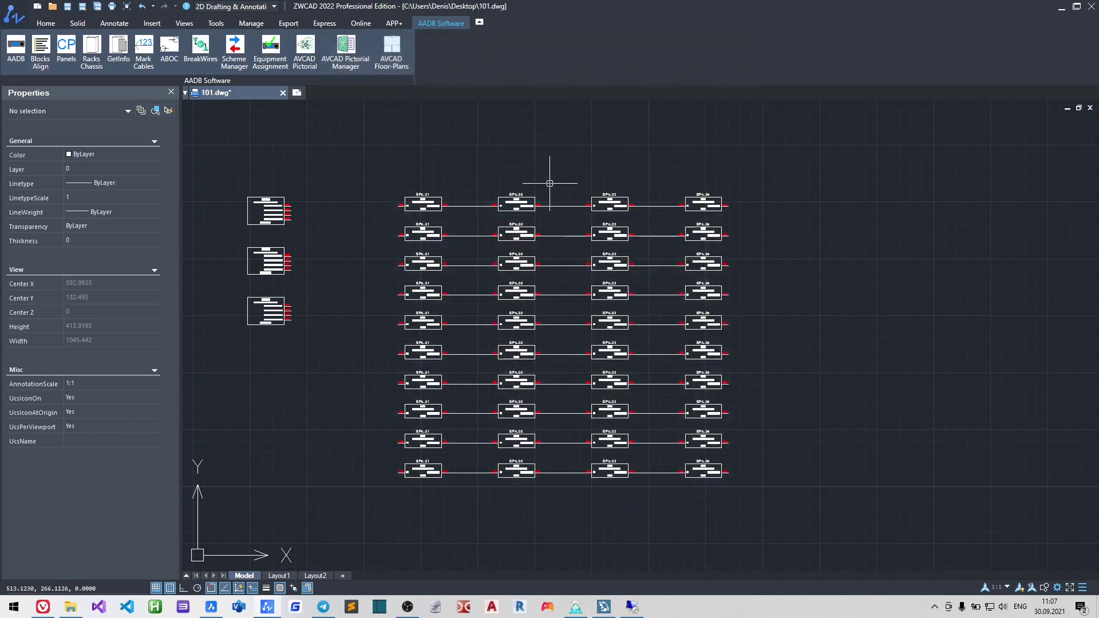
Step: Rename the first-row speakers in order as Speaker.01 to Speaker.04, using prefix Speaker.0, index 1, unique names and iterator 1
click(14, 54)
click(382, 525)
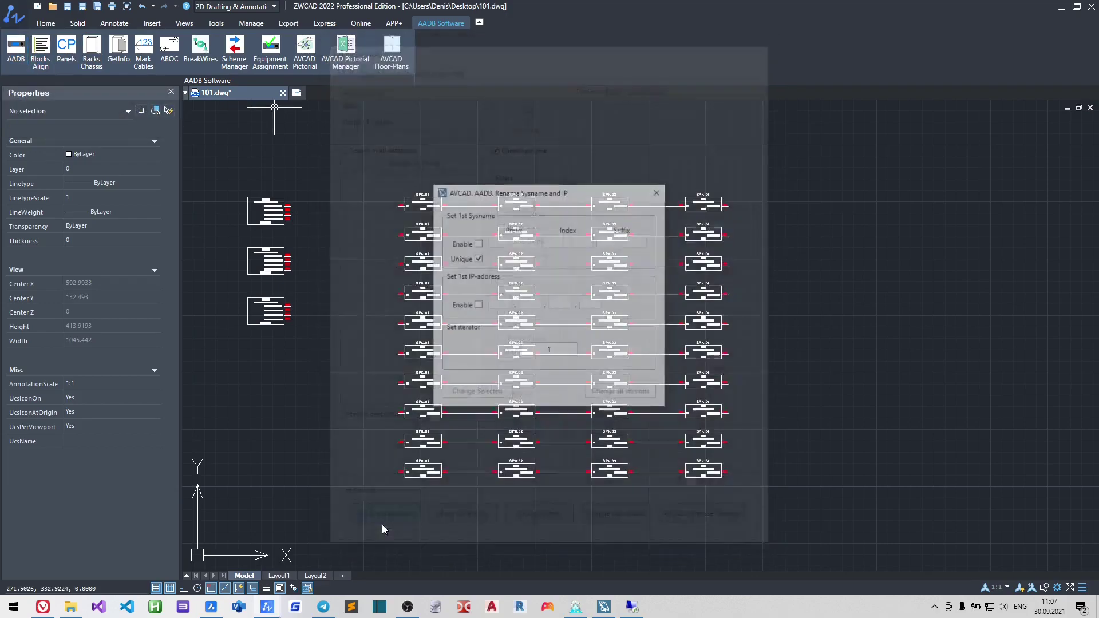
click(478, 245)
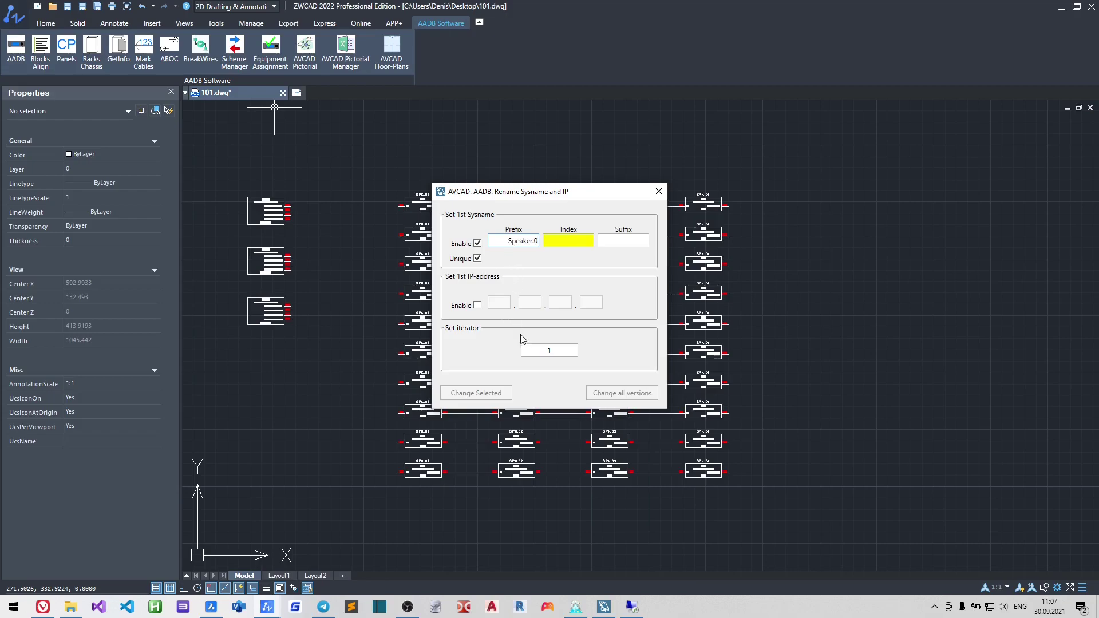
click(565, 243)
text(1)
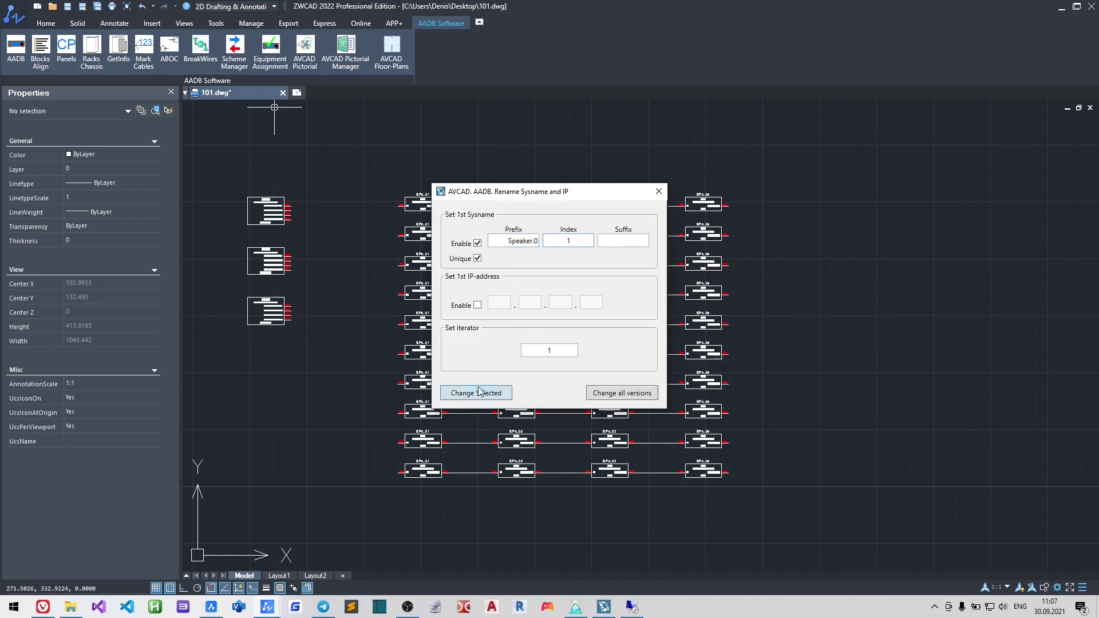
click(476, 393)
scroll(441, 195, up, 4)
click(429, 236)
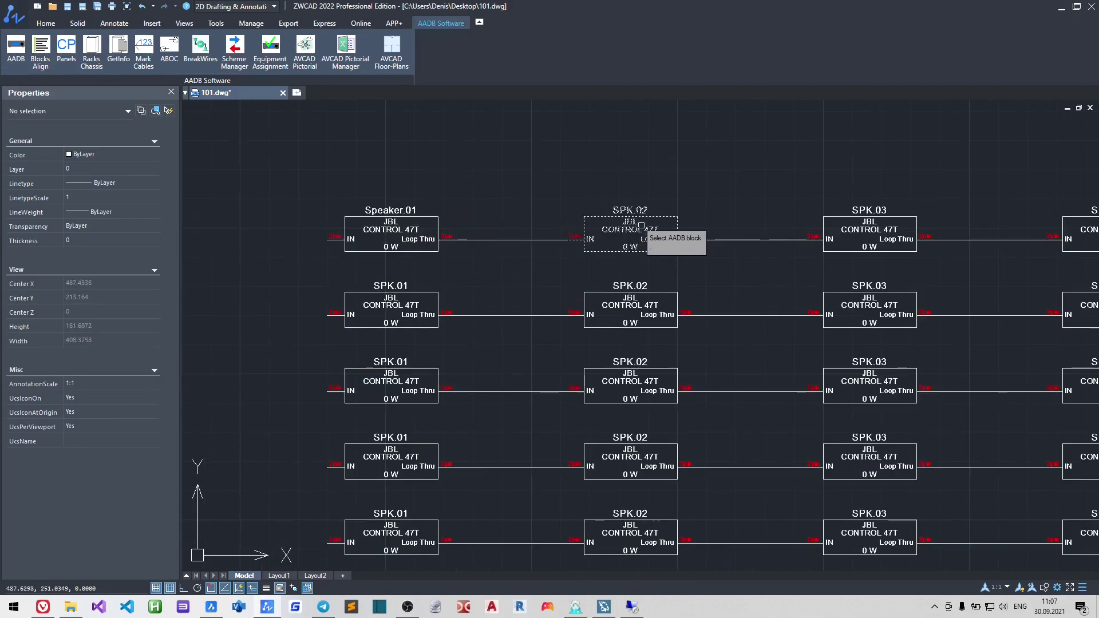
click(641, 225)
middle_drag(782, 197, 526, 203)
click(621, 228)
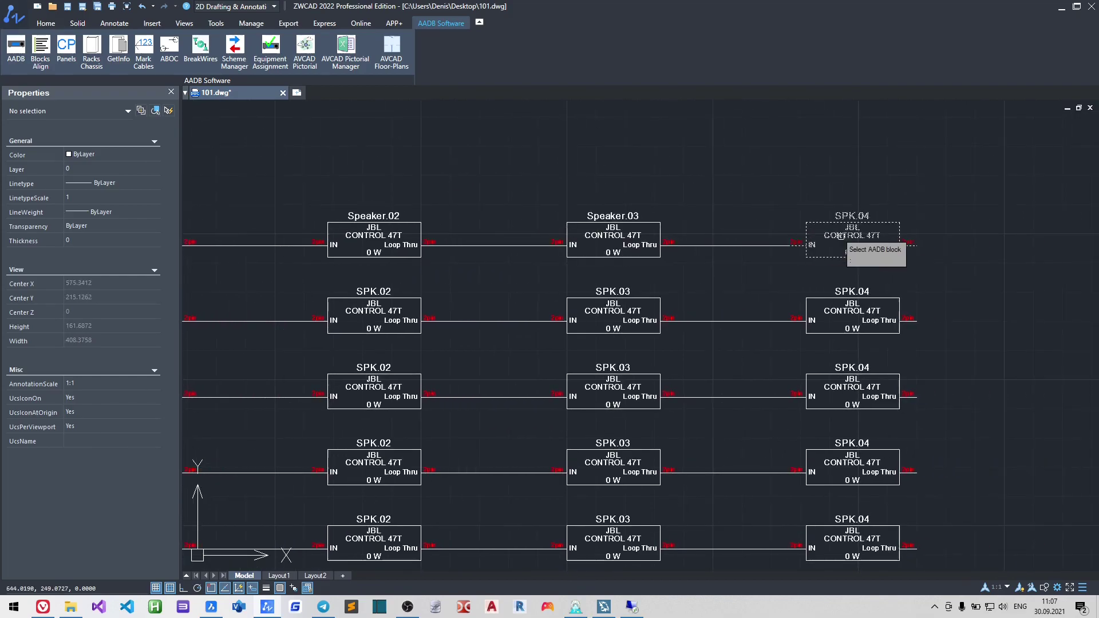
click(849, 236)
Step: Rename the second-row speakers as Speaker.05 to Speaker.08 and the first speaker of the third row as Speaker.09, ending this numbering run
middle_drag(562, 309, 577, 230)
click(416, 227)
click(625, 229)
click(624, 242)
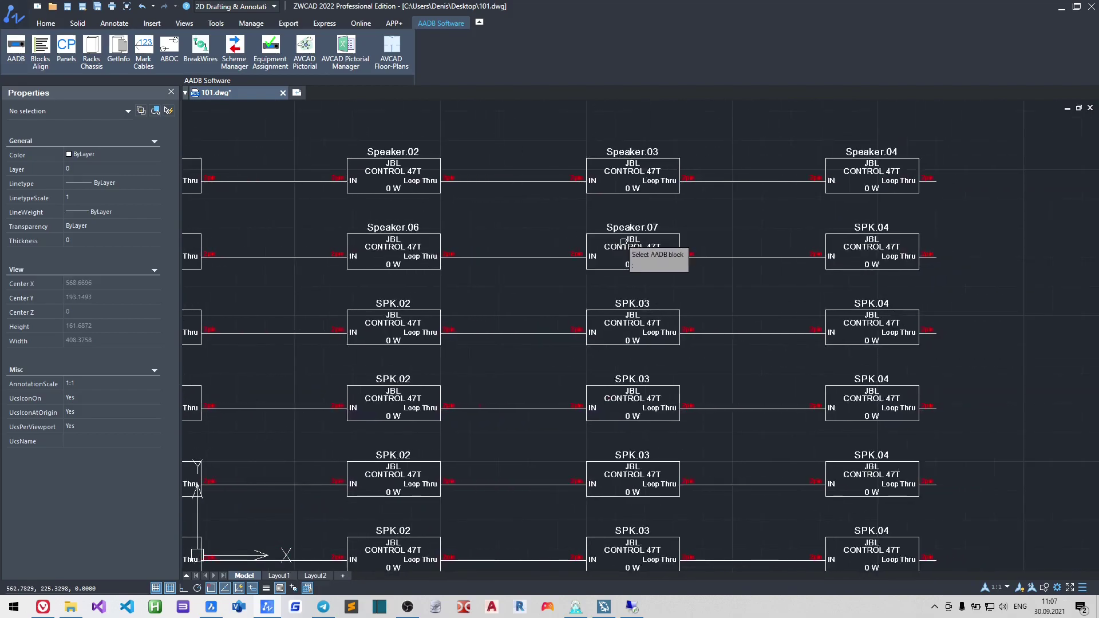
click(859, 234)
scroll(598, 295, down, 1)
middle_drag(598, 294, 734, 255)
scroll(527, 303, up, 1)
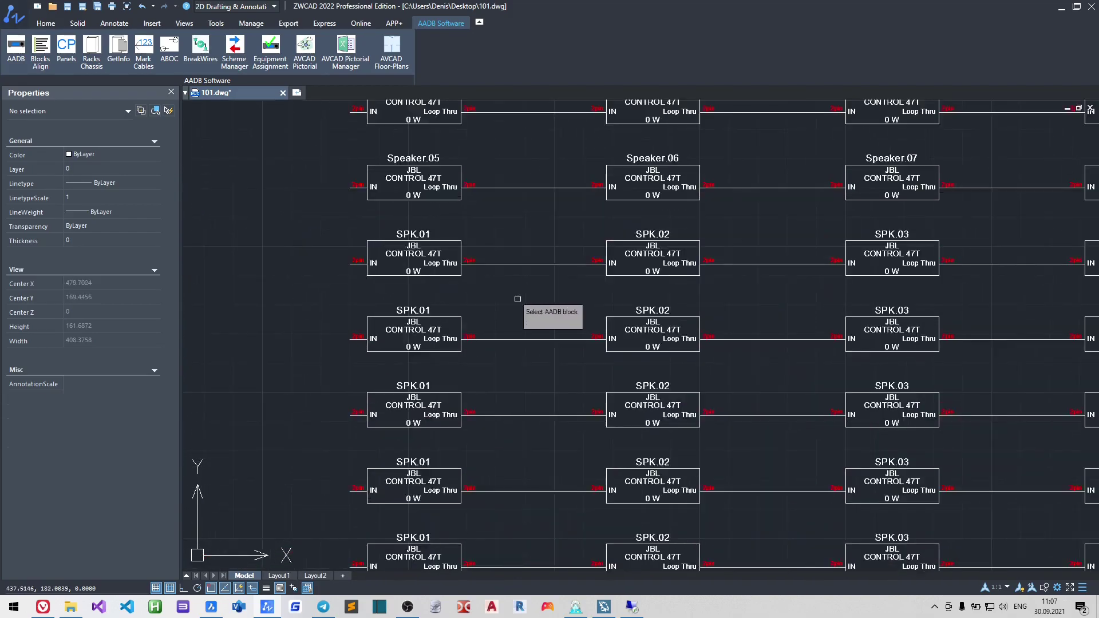
click(413, 251)
key(Escape)
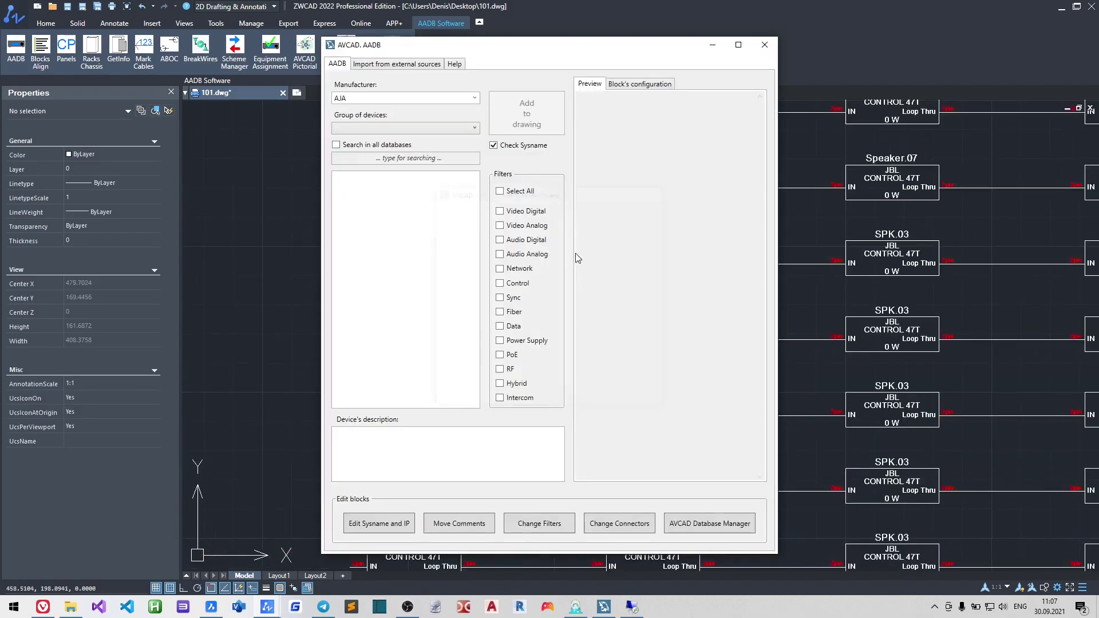
Step: Restart the renaming with prefix Speaker. and index 10, and name the remaining third-row speakers Speaker.10 to Speaker.12
click(396, 523)
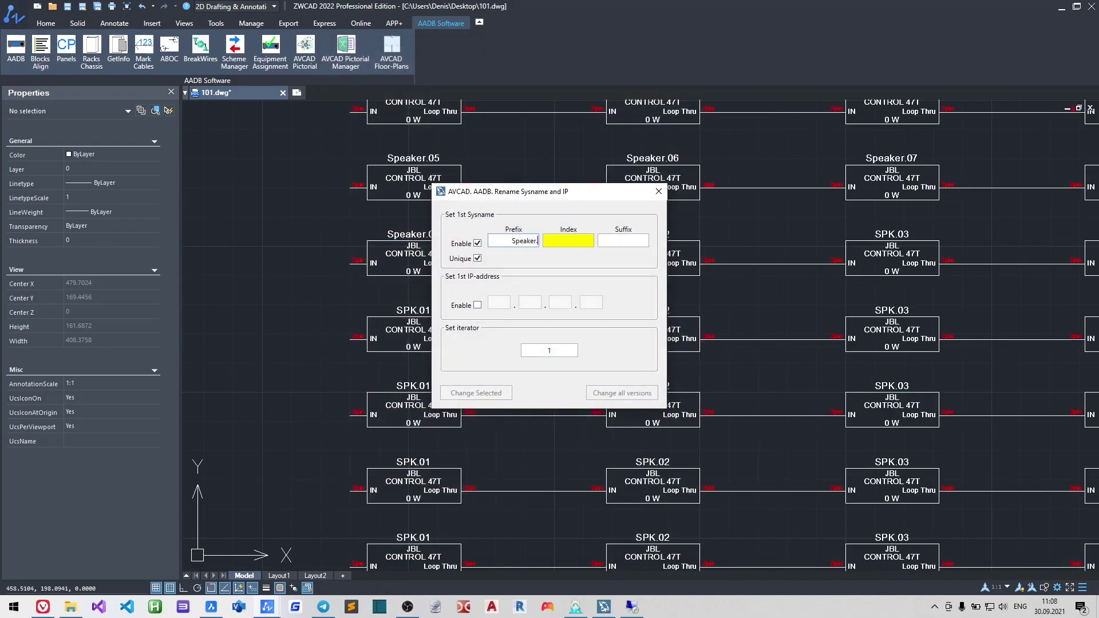
text(10)
click(475, 392)
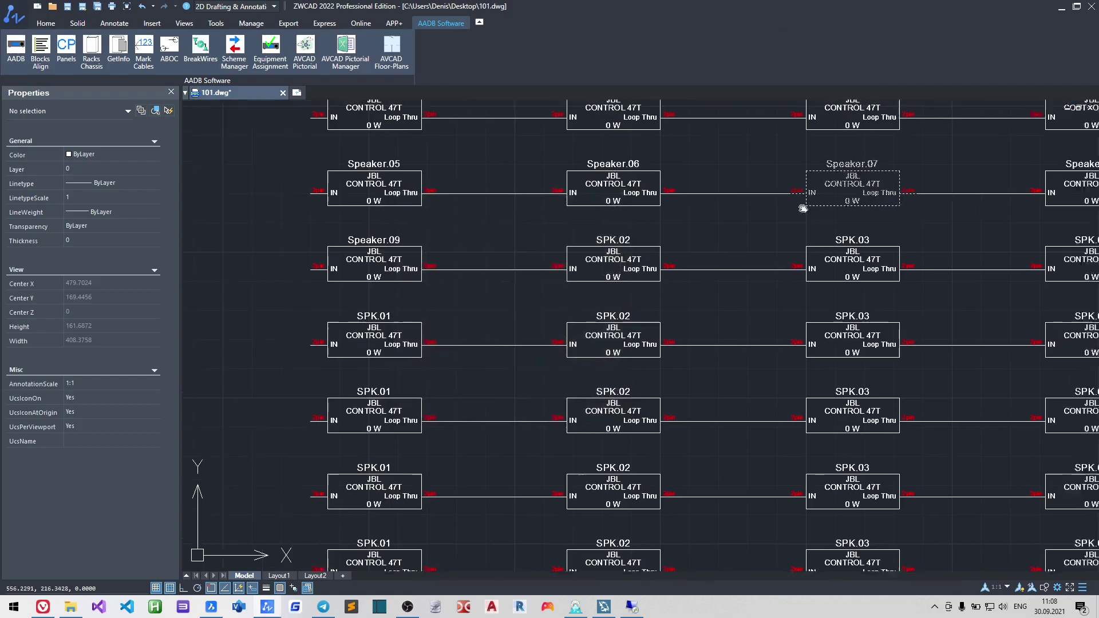
click(686, 303)
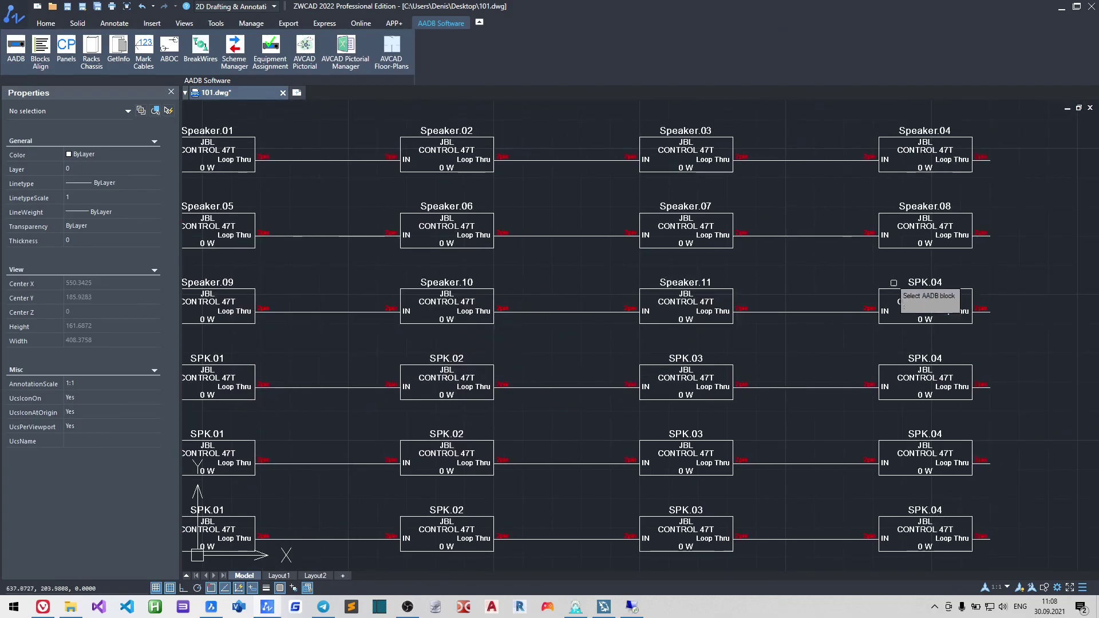
click(925, 303)
Step: Rename the four speakers of the fourth row in order as Speaker.13 to Speaker.16
scroll(879, 163, down, 2)
click(459, 293)
click(604, 293)
click(739, 293)
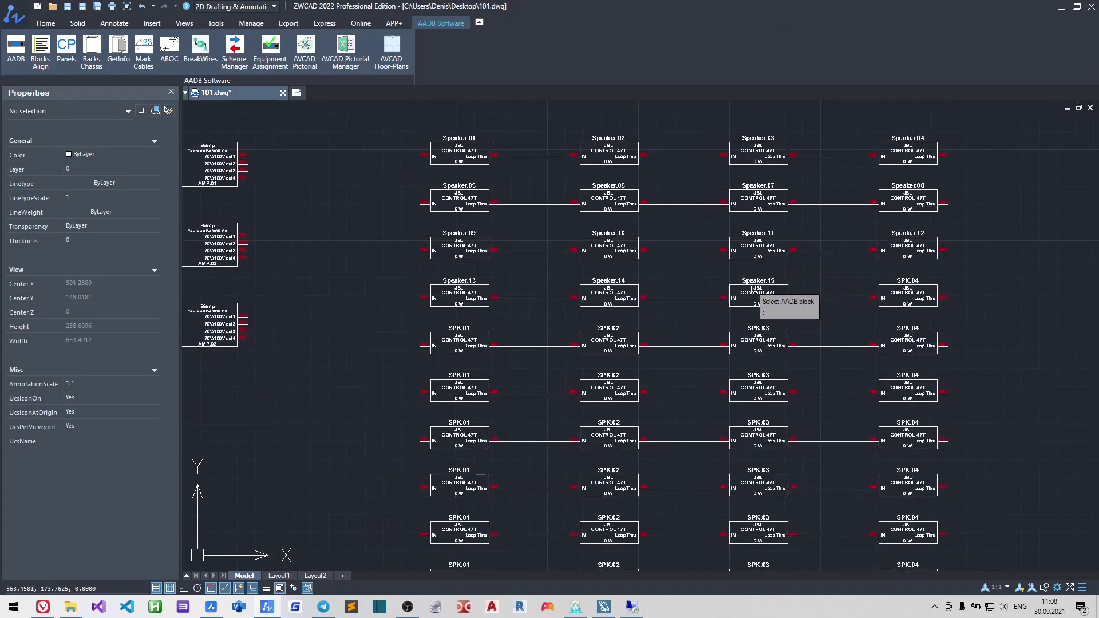
click(892, 293)
Step: Rename the fifth-row and sixth-row speakers in order as Speaker.17 to Speaker.24
click(452, 343)
click(594, 337)
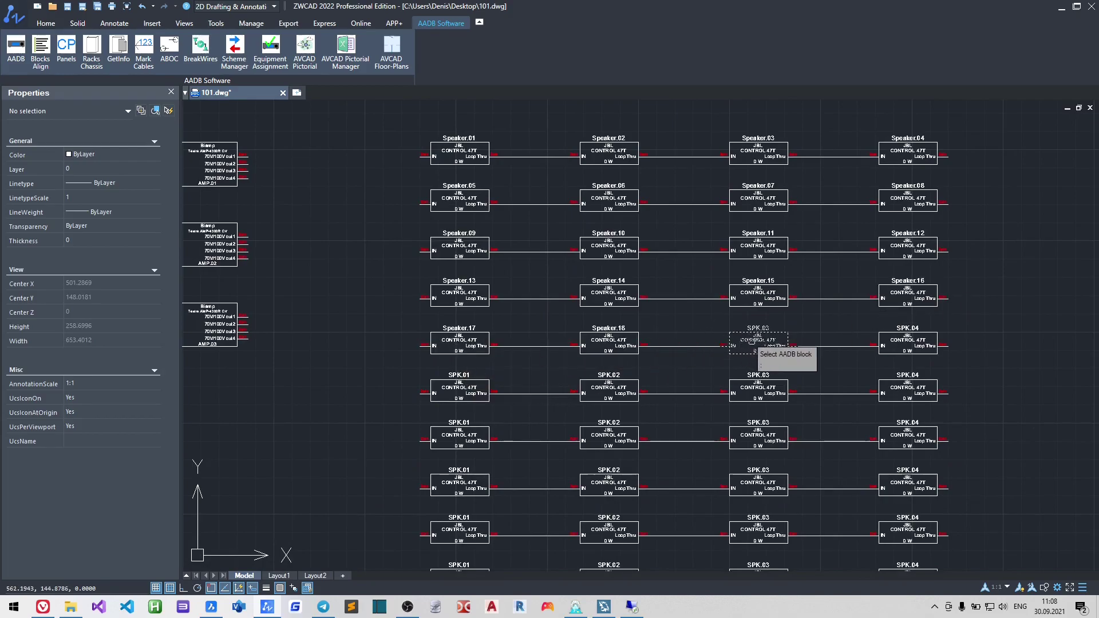
click(730, 342)
click(899, 342)
click(464, 394)
click(606, 389)
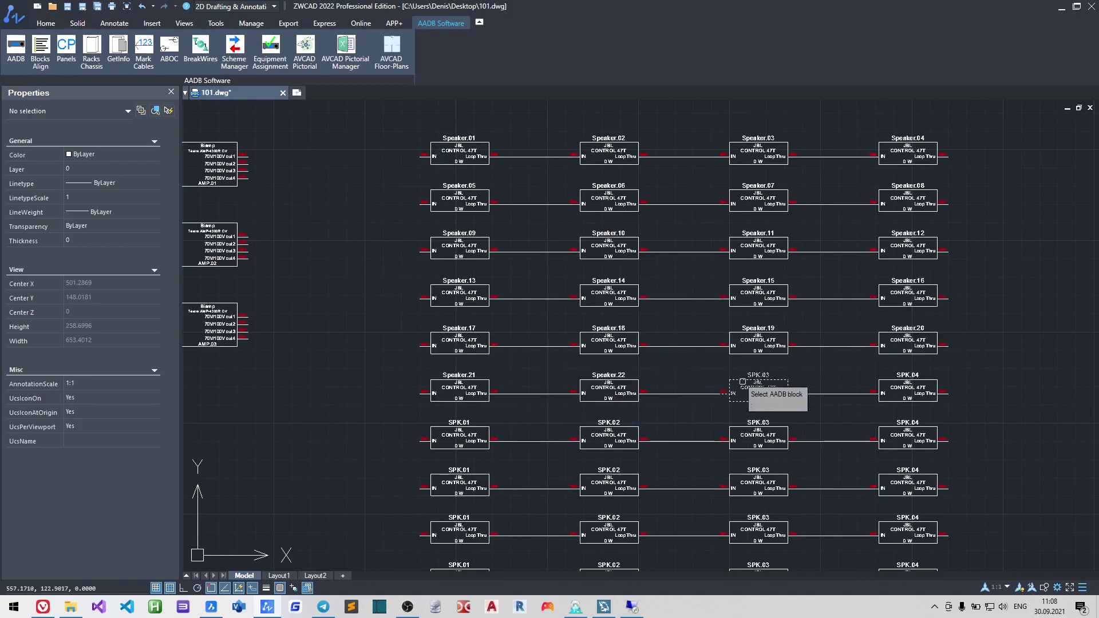
click(732, 386)
click(877, 384)
Step: Continue the numbering through the seventh and eighth rows, naming those speakers Speaker.25 to Speaker.32
click(473, 439)
click(608, 436)
click(758, 436)
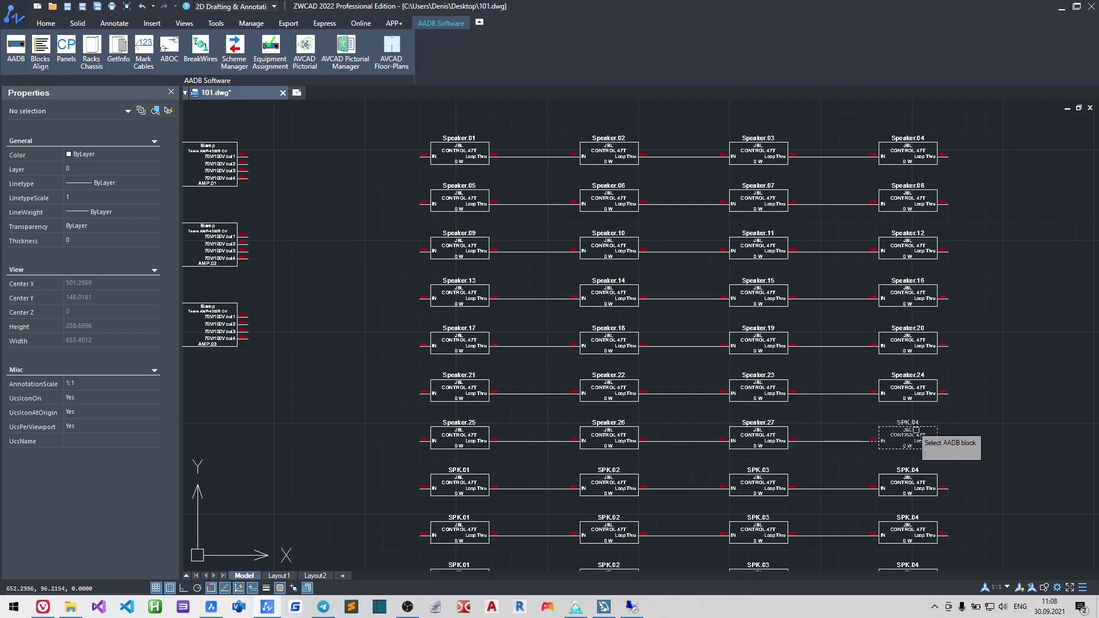
click(907, 436)
middle_drag(908, 436, 892, 322)
click(445, 371)
click(595, 369)
click(735, 371)
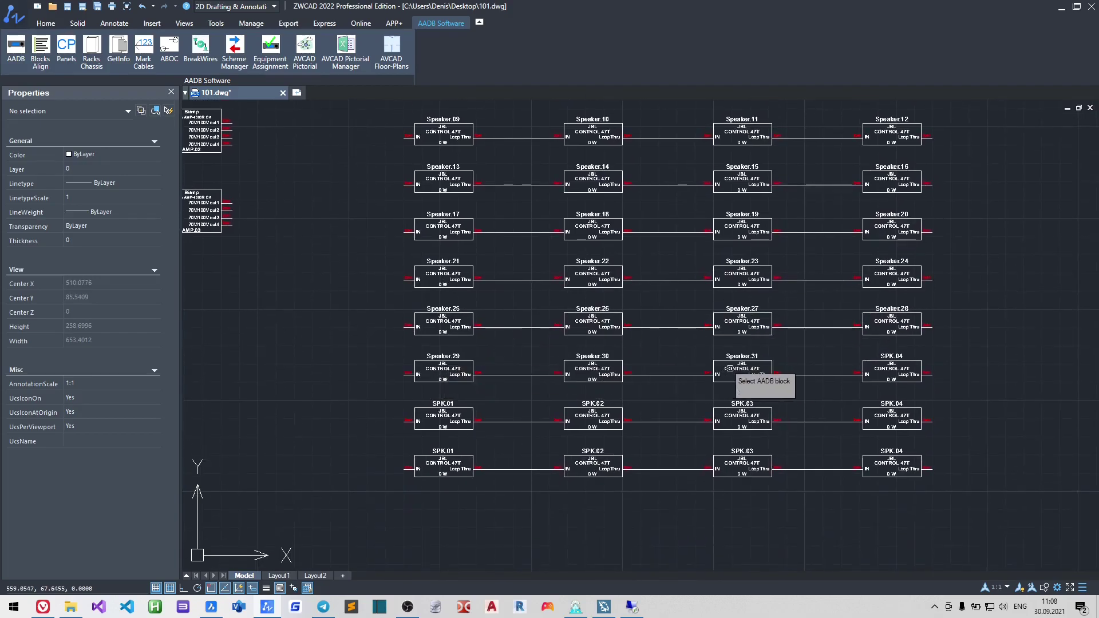
click(893, 371)
Step: Rename the ninth-row and tenth-row speakers as Speaker.33 to Speaker.40, then end the renaming and close AADB
click(484, 417)
click(596, 417)
click(744, 417)
click(893, 418)
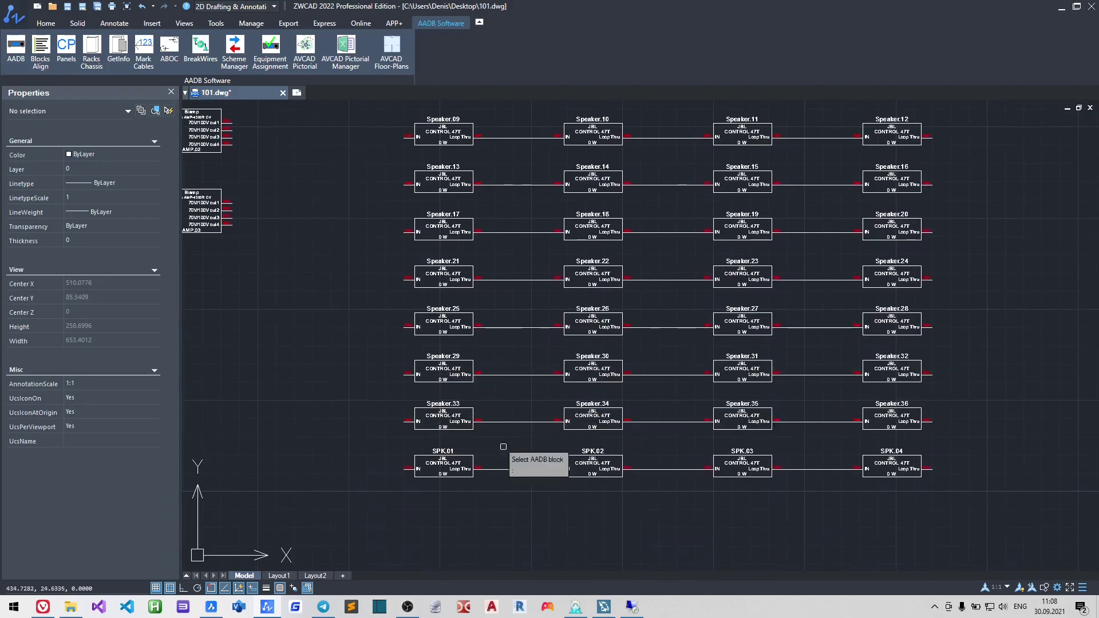
click(447, 465)
click(592, 466)
click(743, 466)
click(893, 466)
key(Escape)
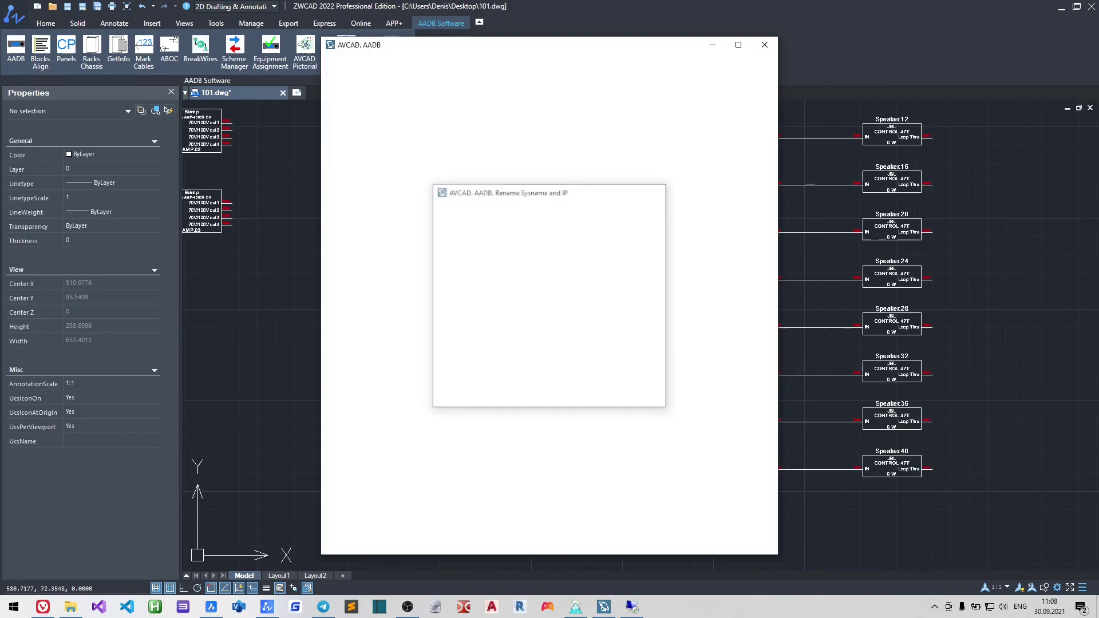
click(765, 47)
Step: Draw an orthogonal polyline from AMP.01 out1 to the Speaker.01 input, rising 36 units above the output before coming back down
middle_drag(564, 157, 745, 365)
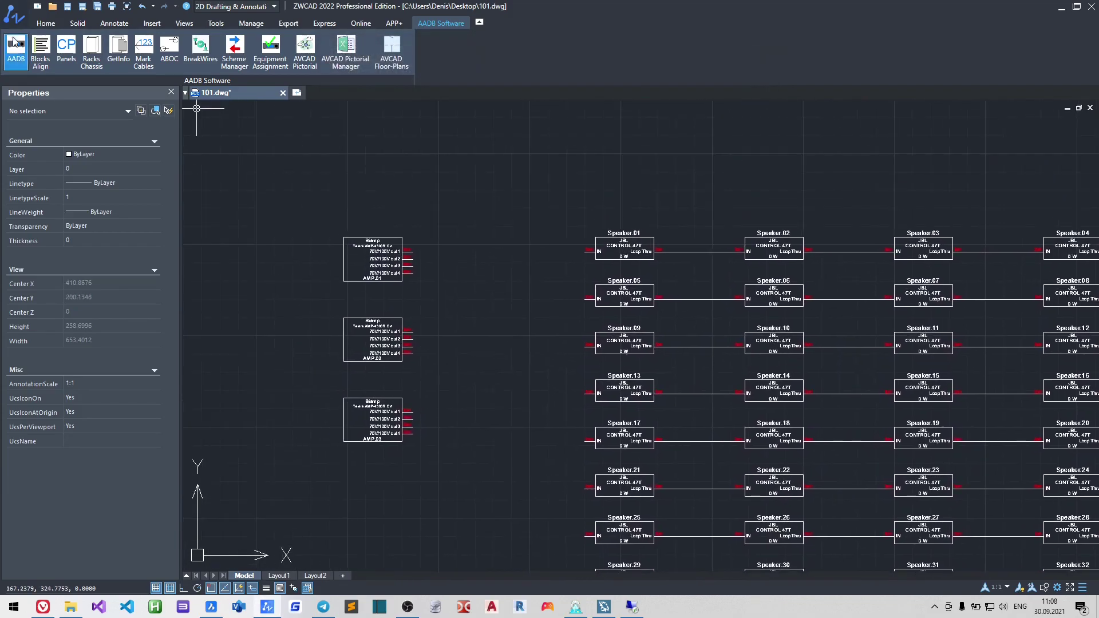
click(46, 25)
scroll(382, 225, up, 2)
key(l)
key(space)
click(430, 267)
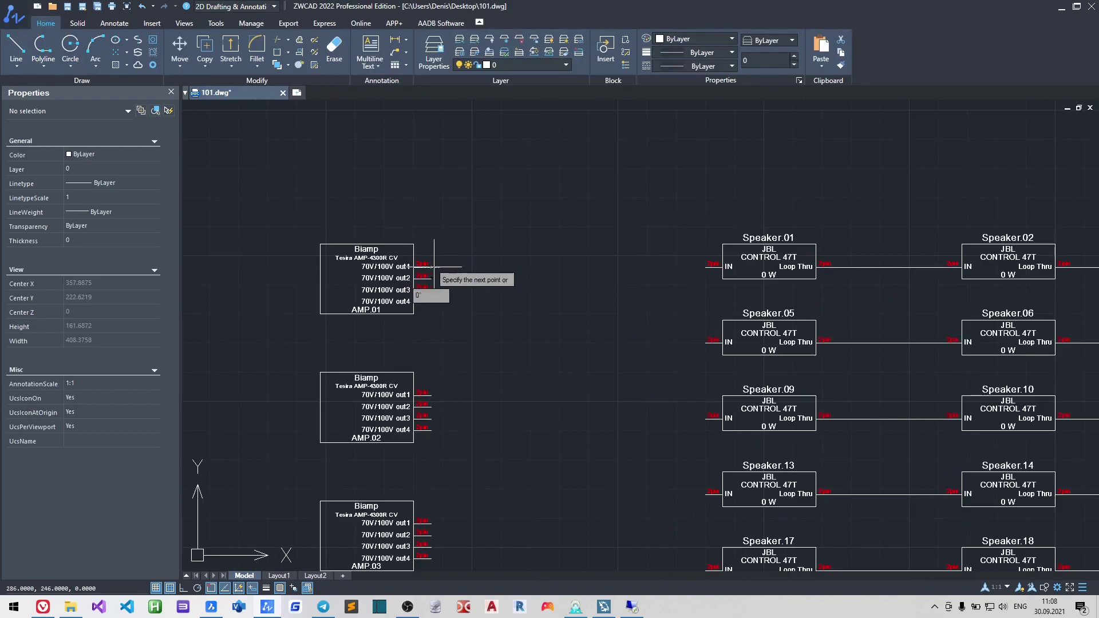
click(494, 266)
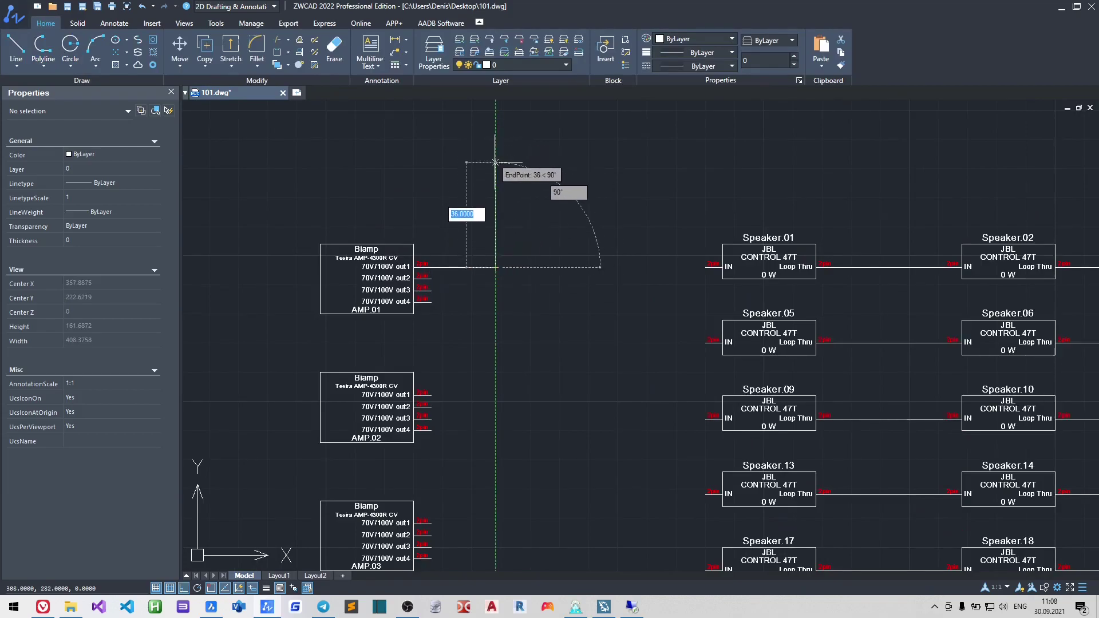
click(495, 163)
click(612, 163)
scroll(613, 252, up, 4)
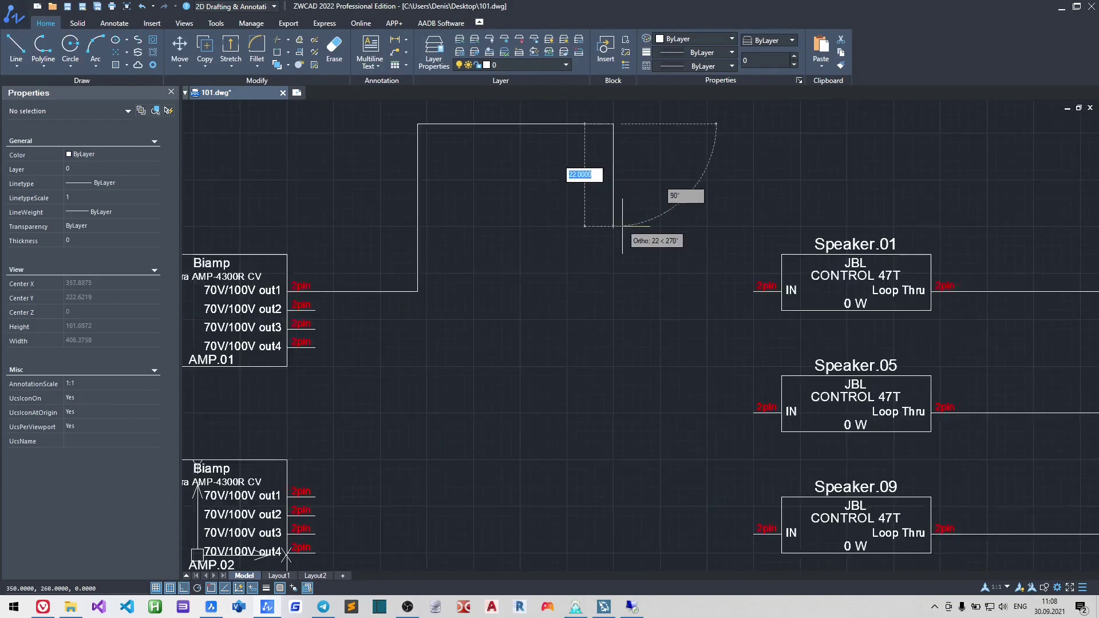
click(603, 329)
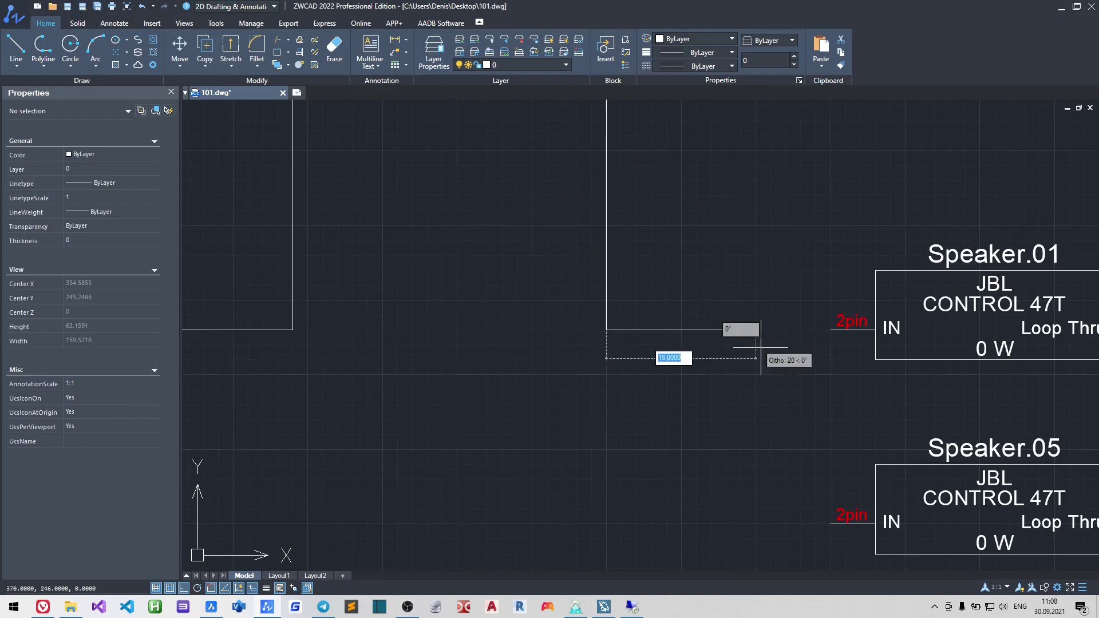
click(830, 330)
key(Escape)
Step: Run ABOC with Select Polyline to cable the three amplifiers' outputs to the first speaker of every row along the drawn route
scroll(716, 292, down, 4)
middle_drag(716, 292, 623, 243)
click(426, 22)
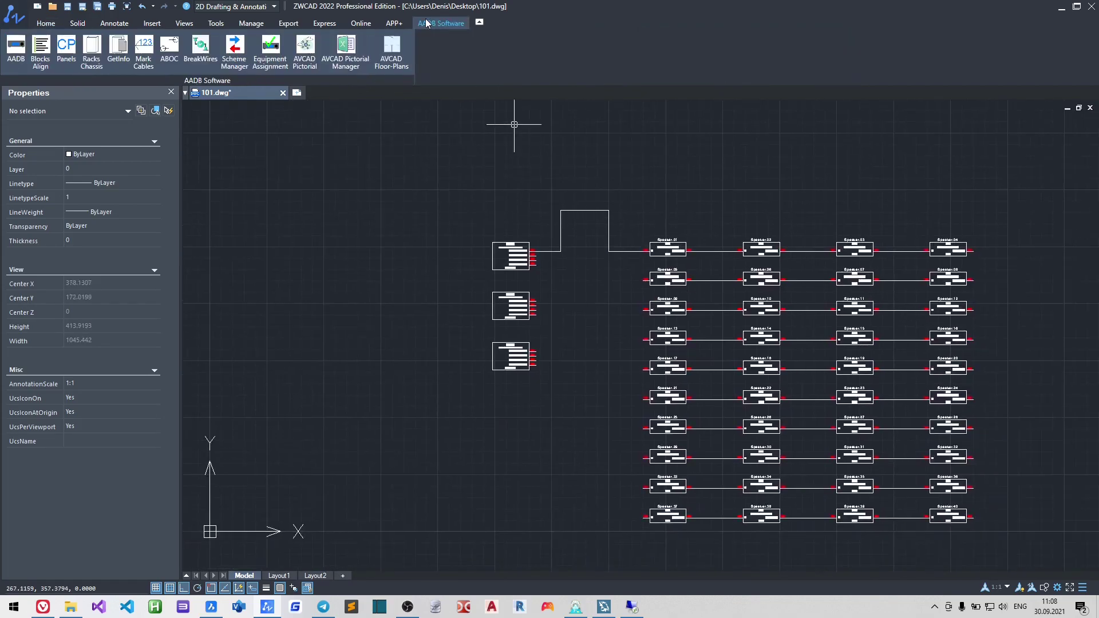
click(175, 42)
click(549, 322)
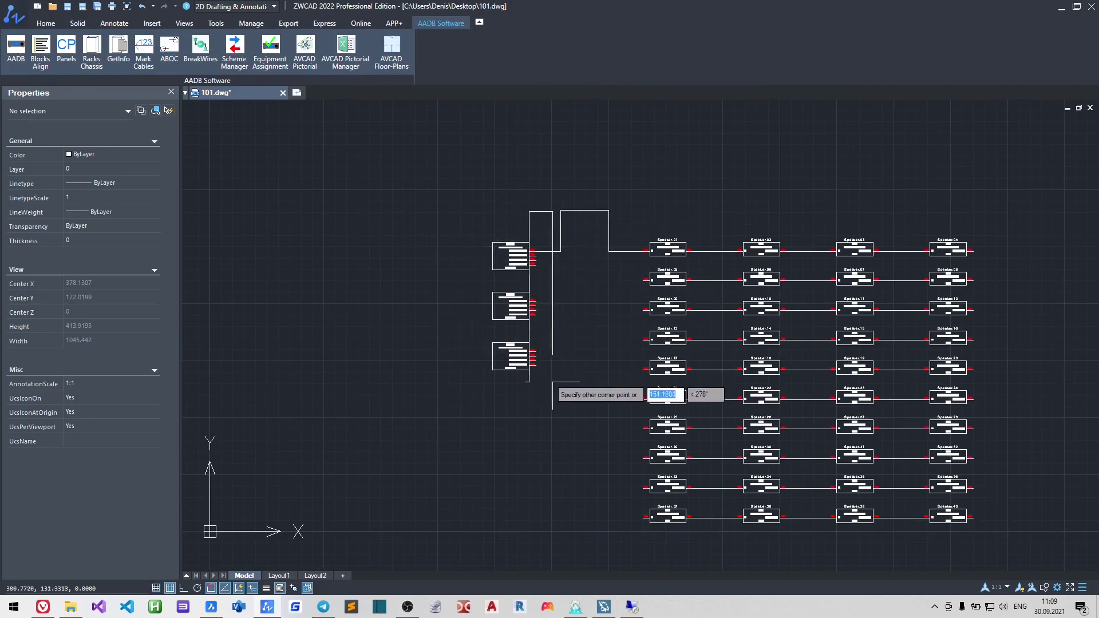
click(631, 223)
click(615, 257)
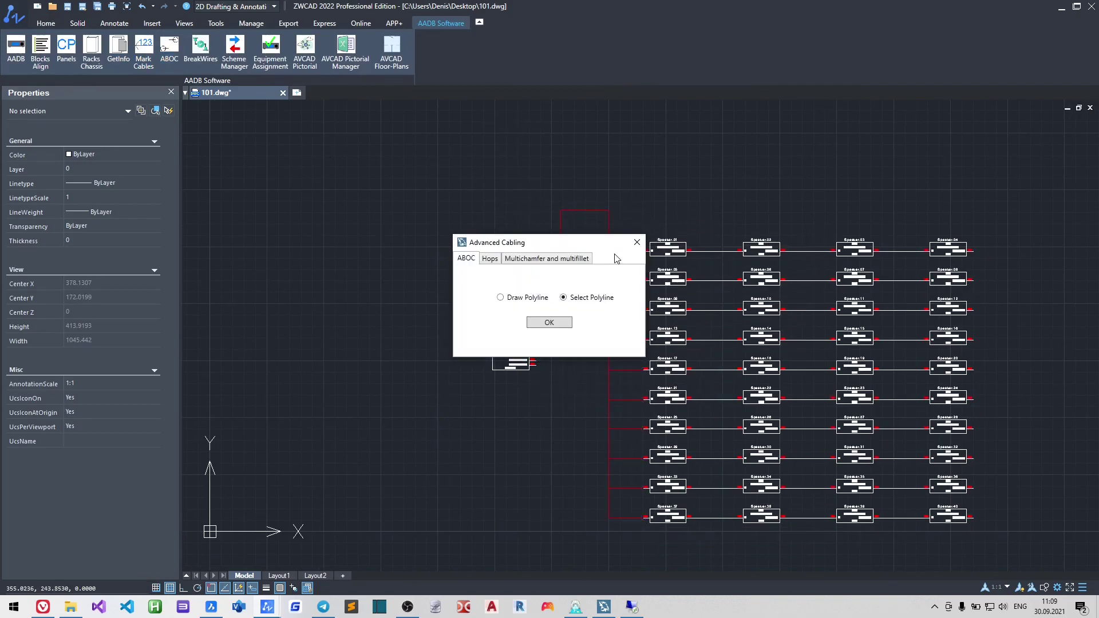
click(636, 244)
Step: Insert a Crestron AV3 block from Control_Systems with only the Network filter, using prefix CS., number 1 and quantity 1
middle_drag(687, 191, 601, 177)
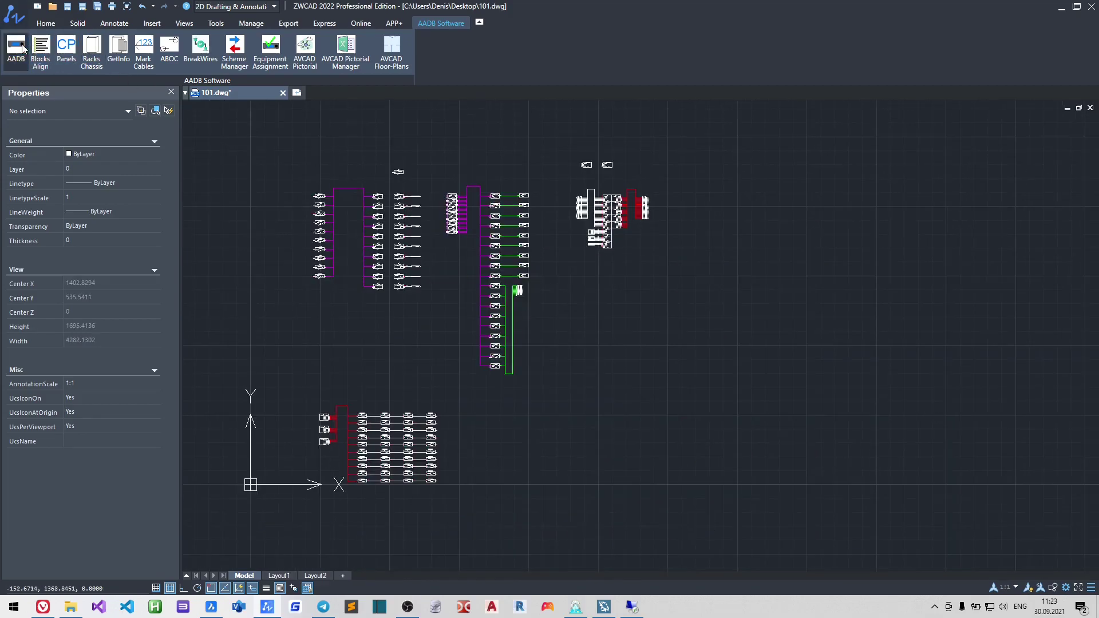
click(17, 47)
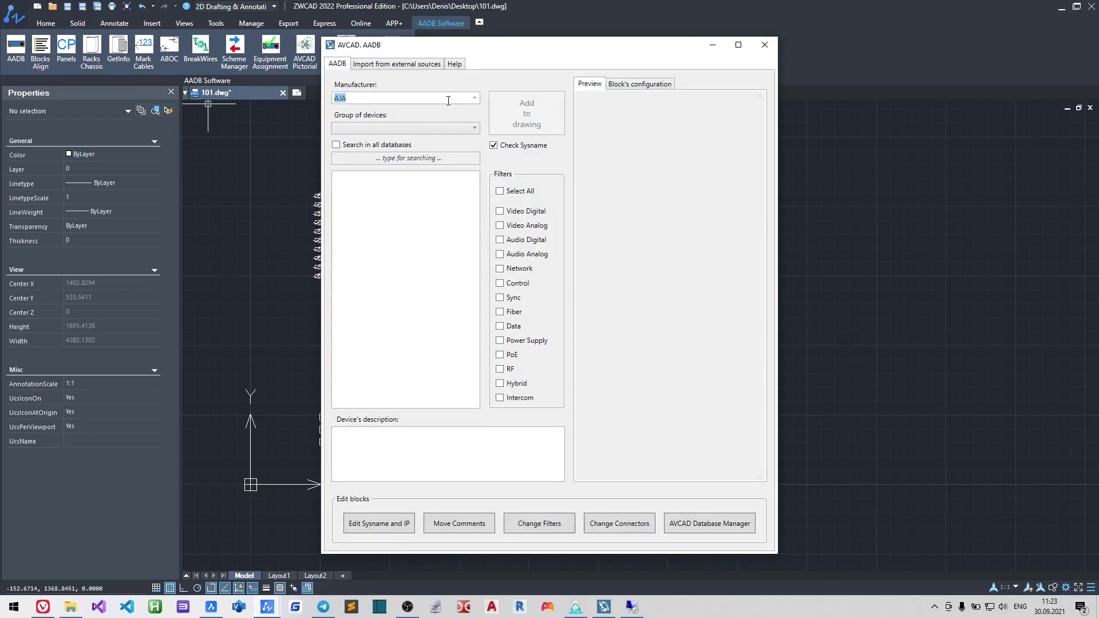
click(438, 111)
click(419, 128)
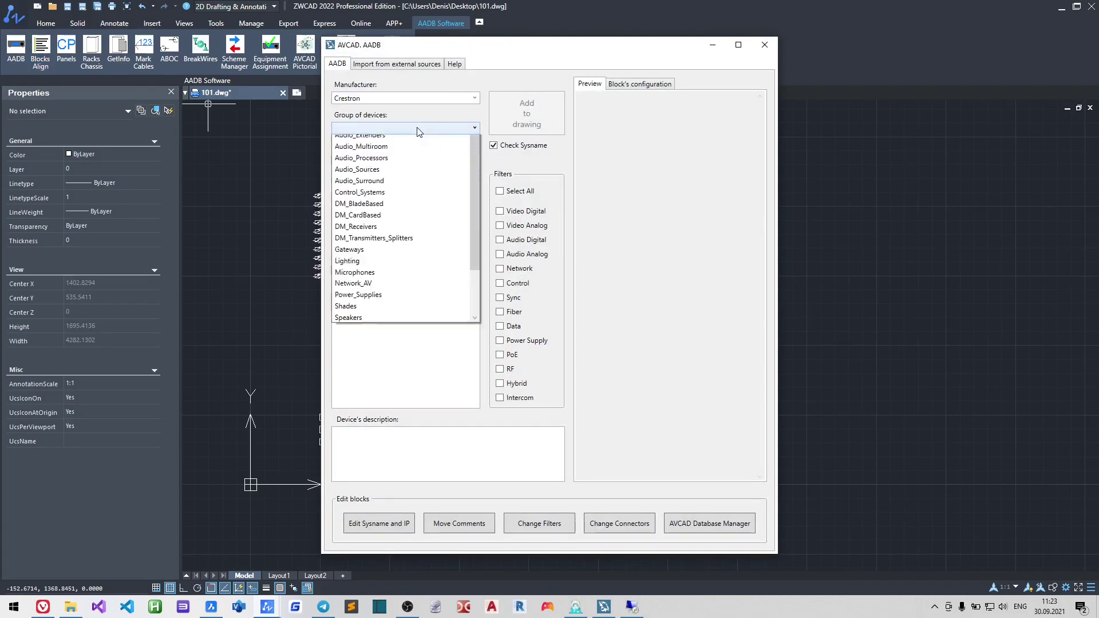
click(392, 212)
click(382, 178)
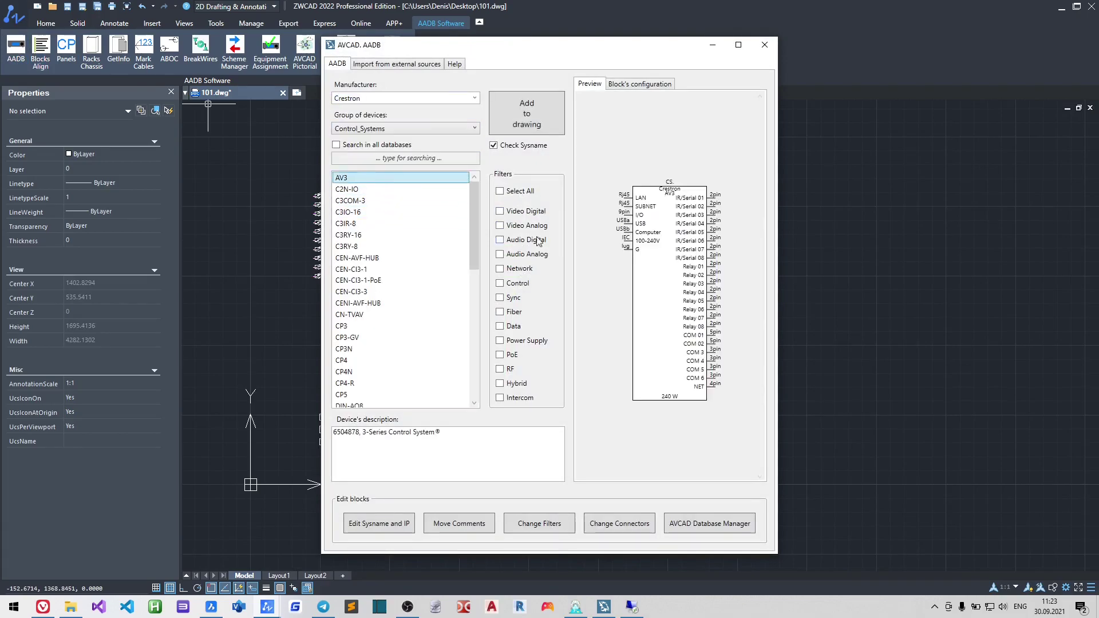
click(526, 114)
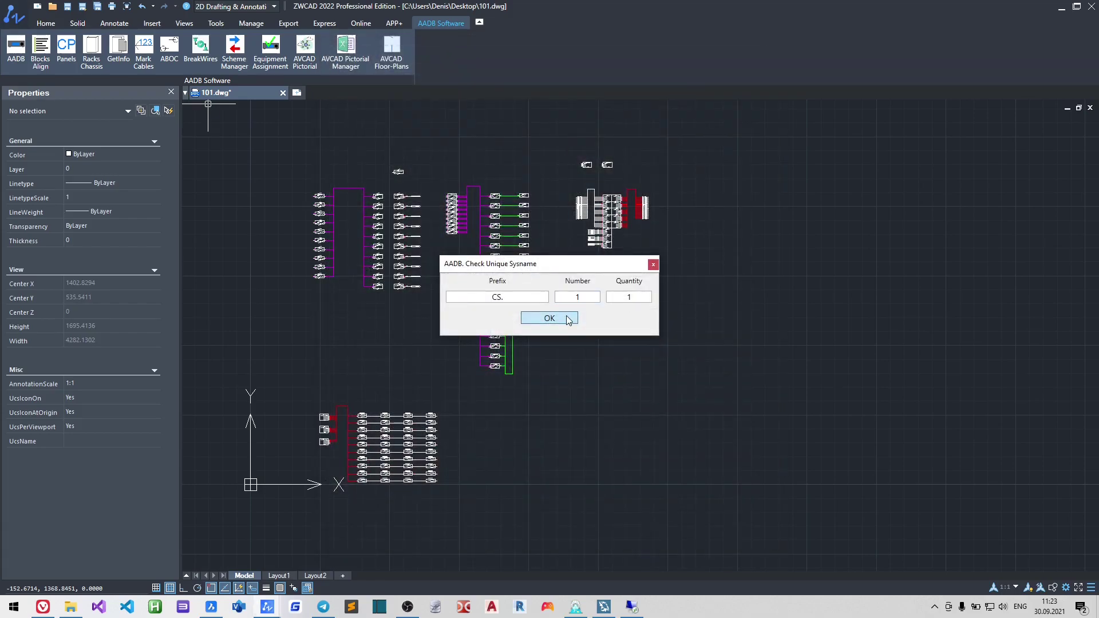
click(548, 318)
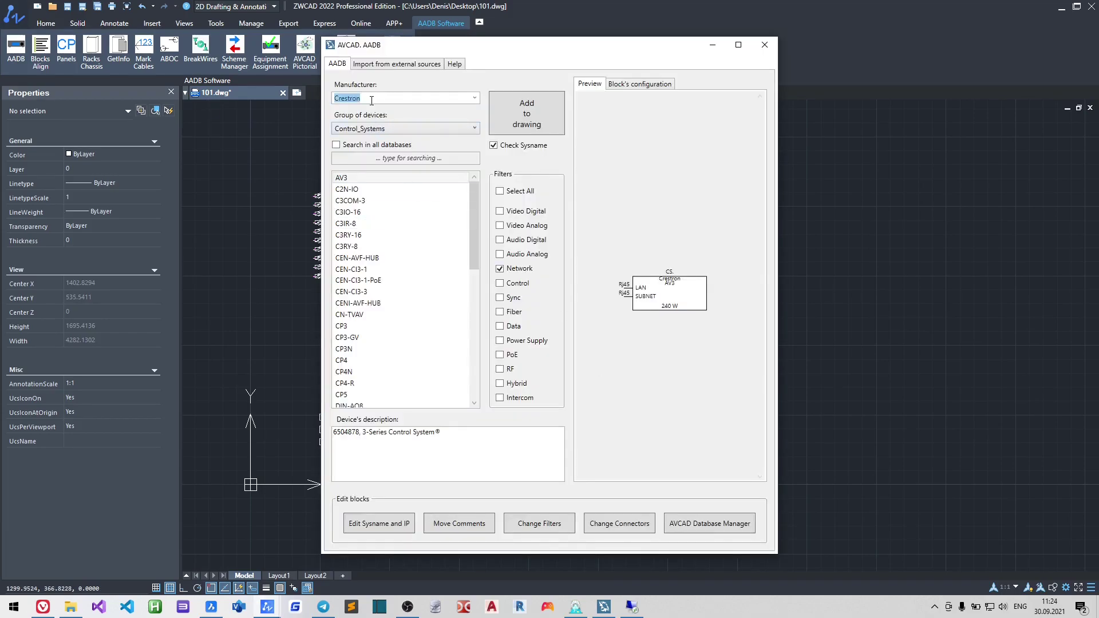
Step: Insert Biamp Tesira DAN-1 from Tesira_Configurable_Audio_DSP with the Network filter and prefix DAN., placing it near the Crestron block
text(Biamp)
click(369, 128)
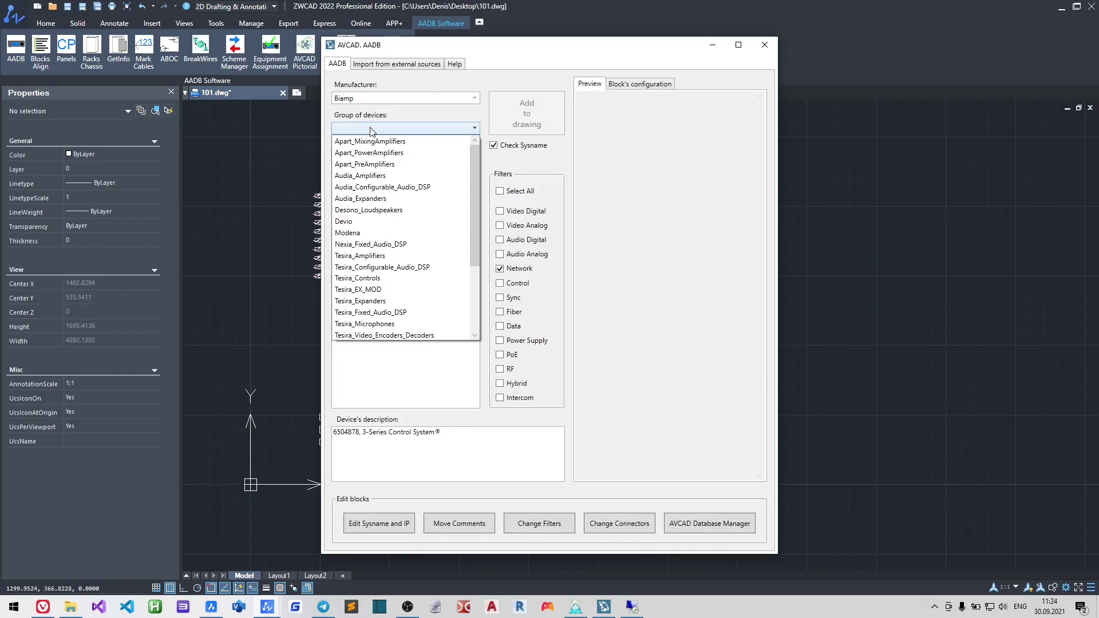
click(389, 266)
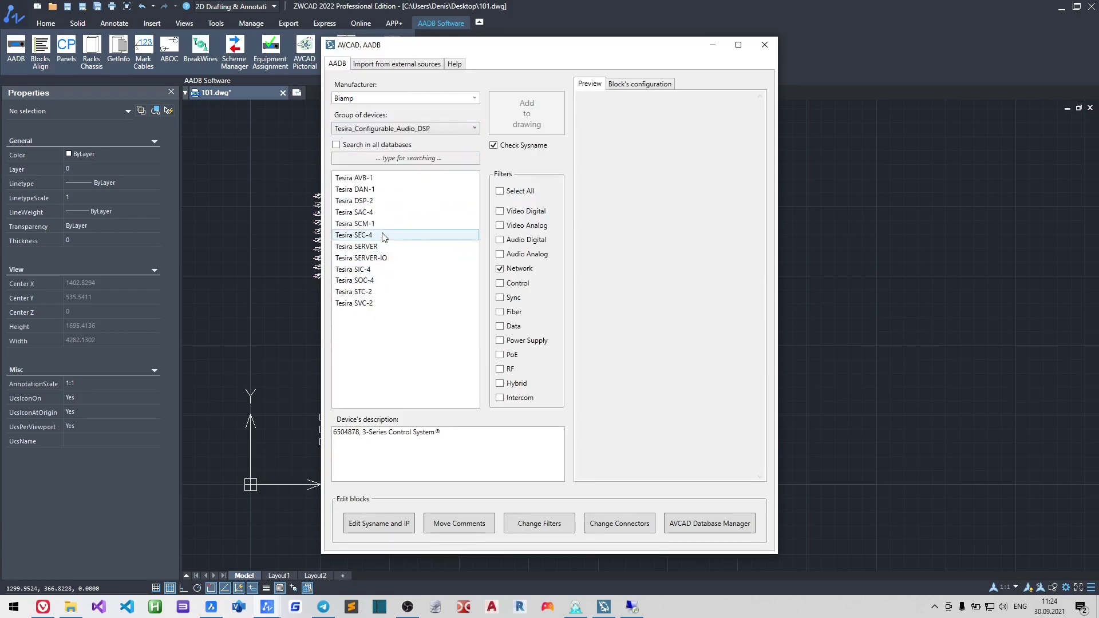
click(375, 190)
click(527, 109)
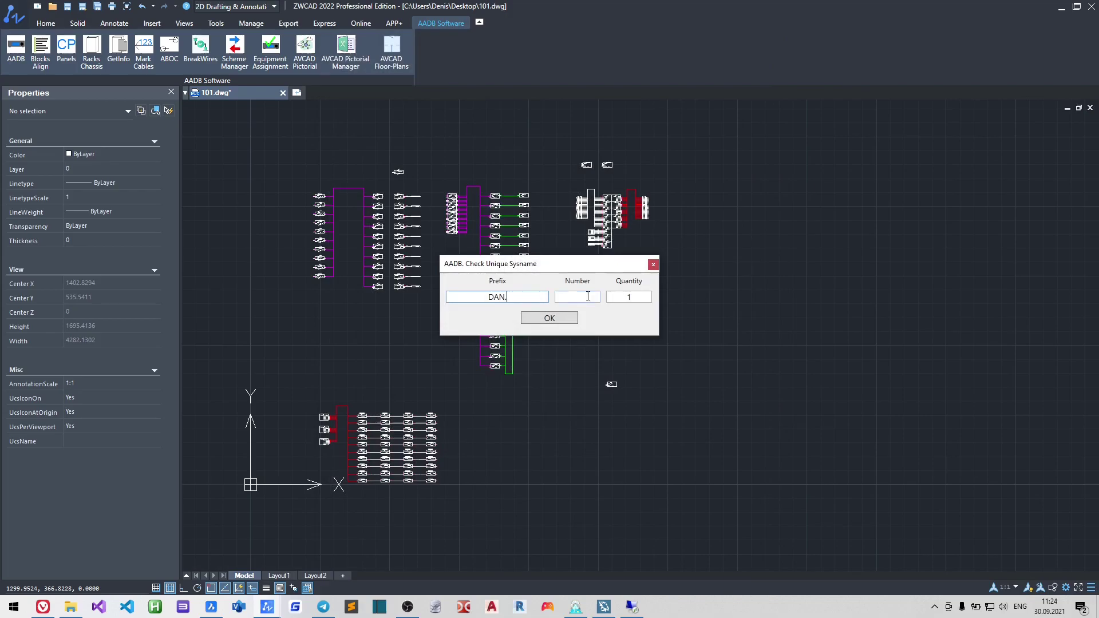
click(548, 318)
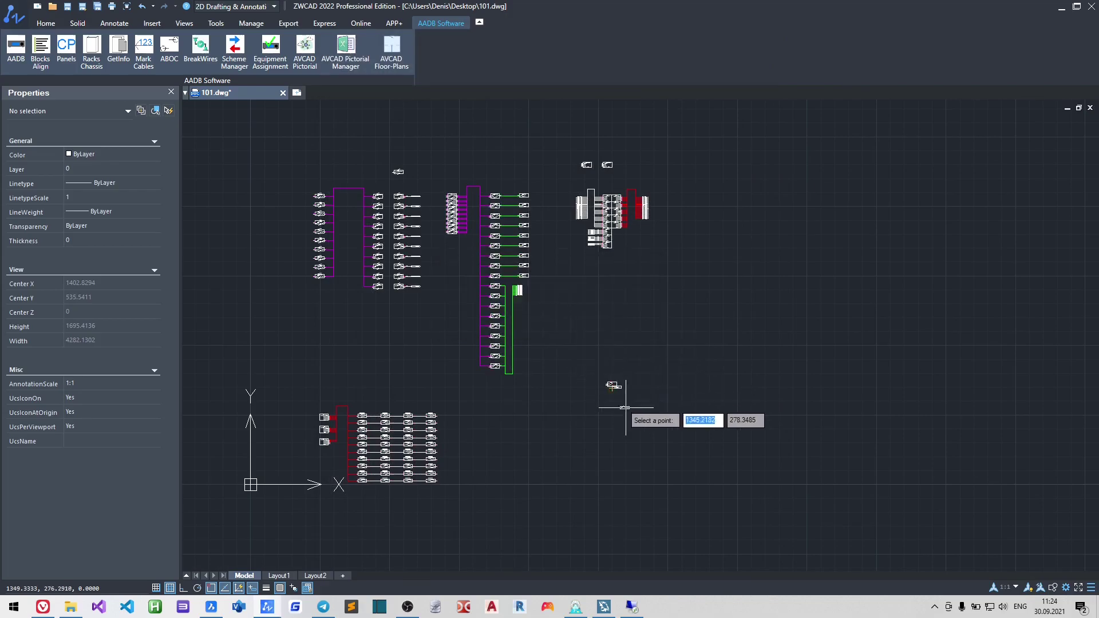
click(628, 389)
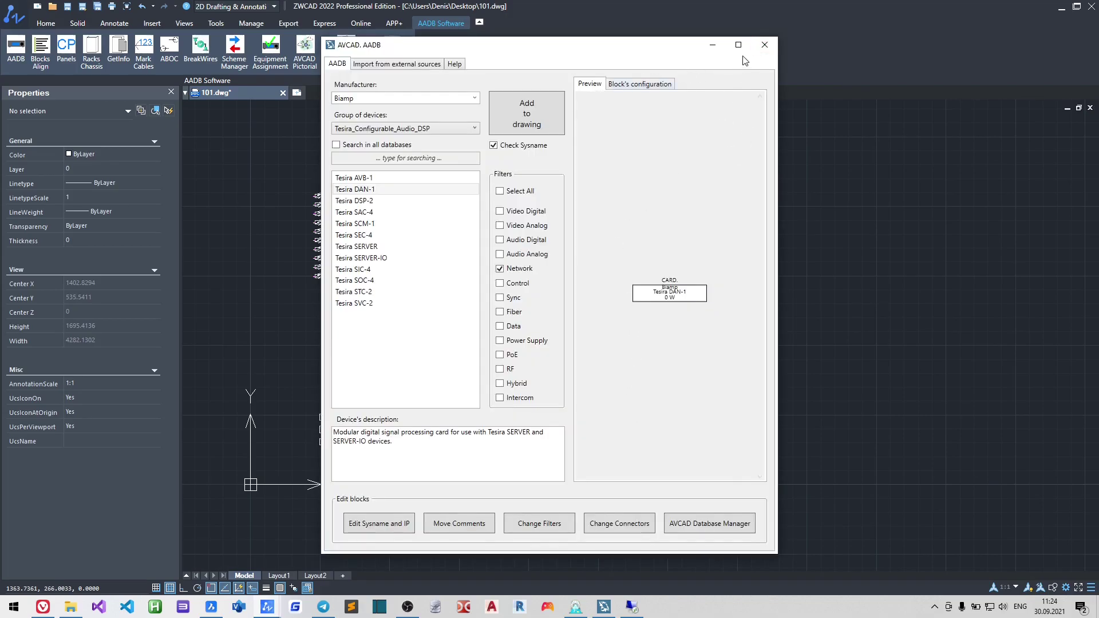
Step: Insert an AlliedTelesis AT-FS970M from Routers with the Network filter and prefix ESW., beside the other network blocks, and close AADB
click(475, 98)
text(all)
click(421, 114)
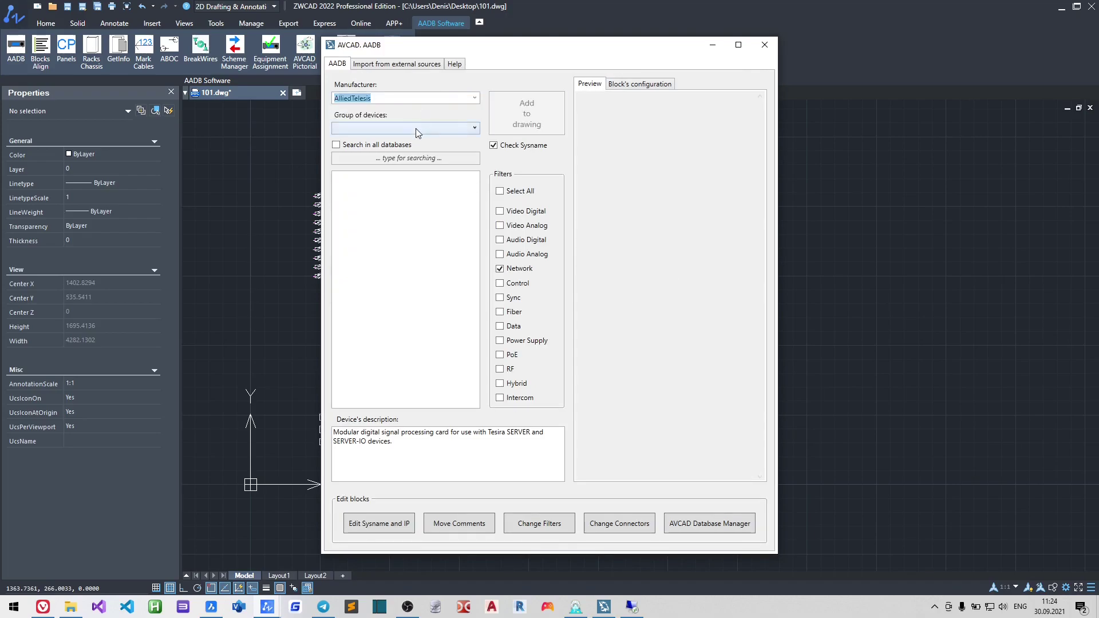
click(416, 129)
click(401, 151)
click(381, 182)
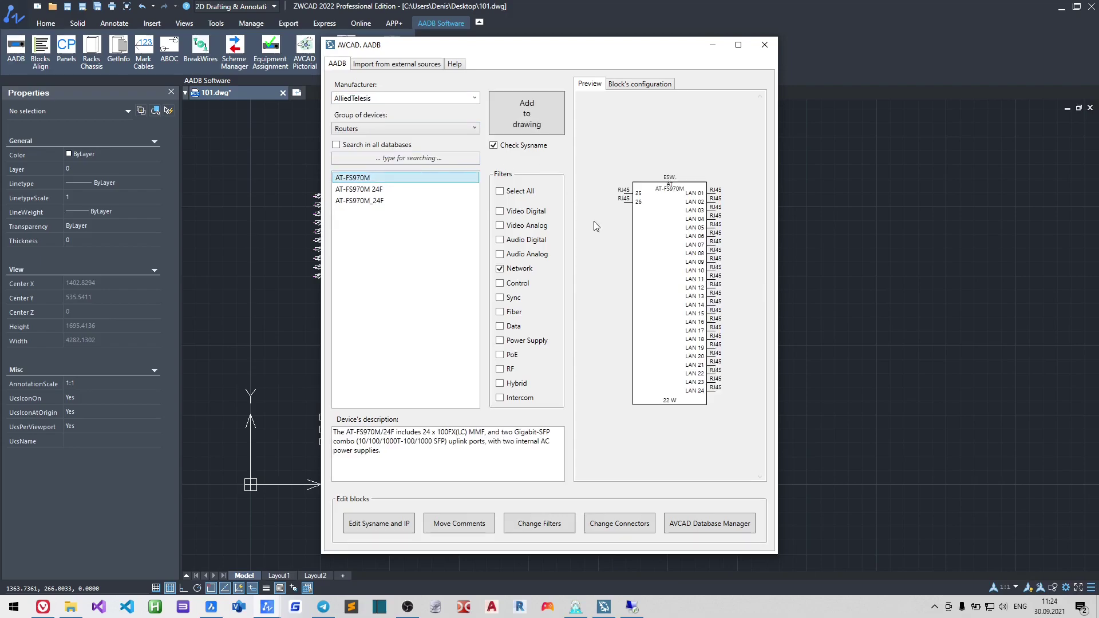
click(527, 126)
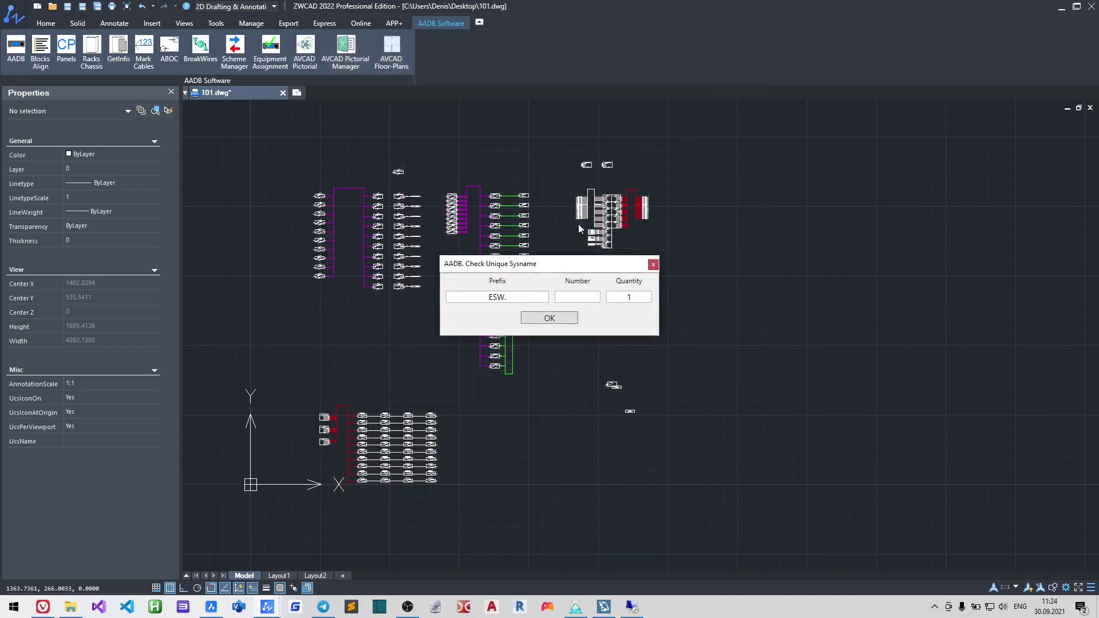
click(564, 317)
click(578, 390)
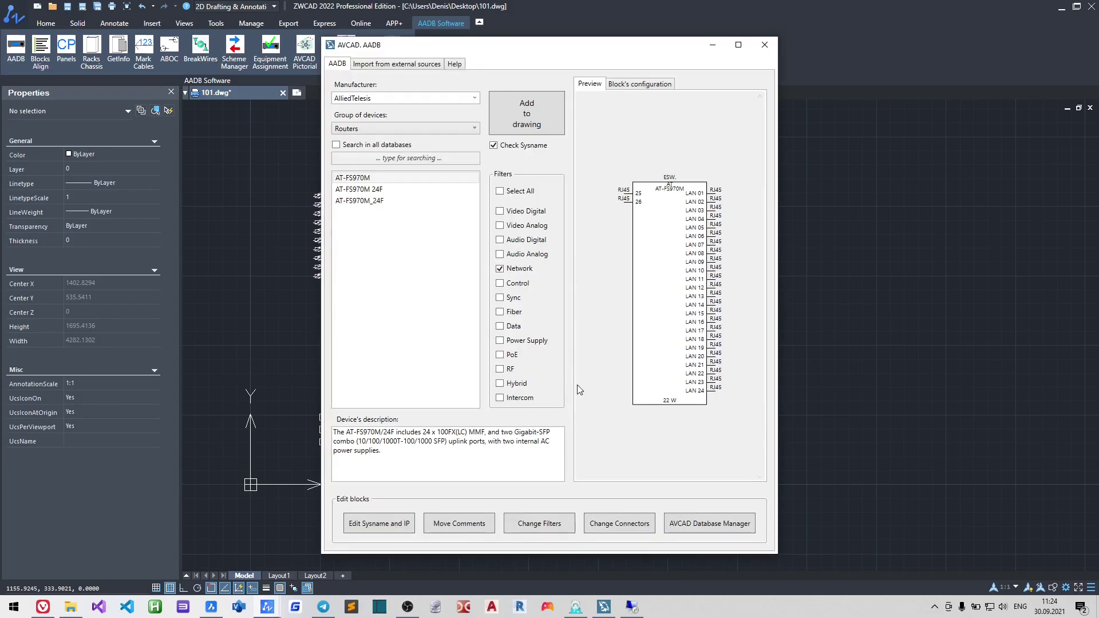
click(764, 46)
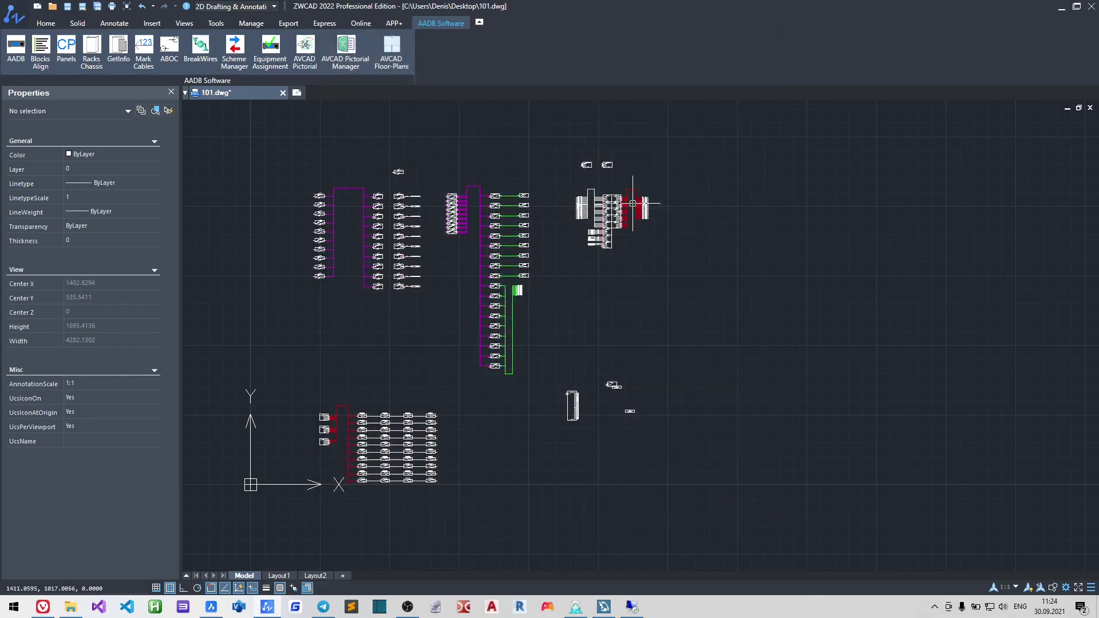
Step: Use AADB block editing on the standalone block above the magenta-wired group and place its new version near the DAN. block
click(21, 49)
click(508, 452)
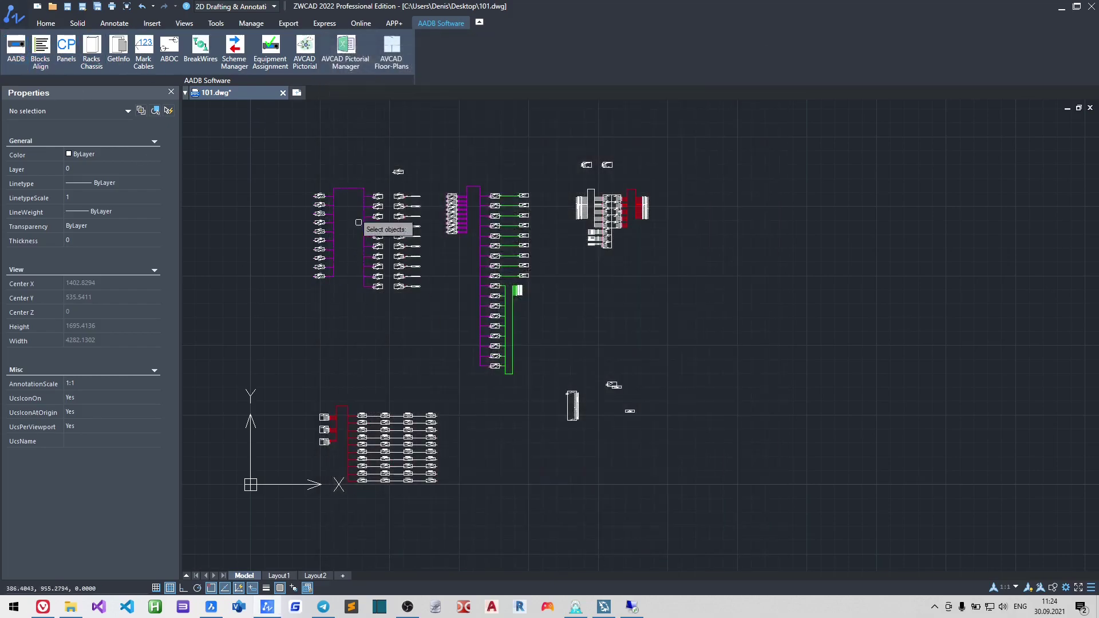
click(398, 172)
click(550, 439)
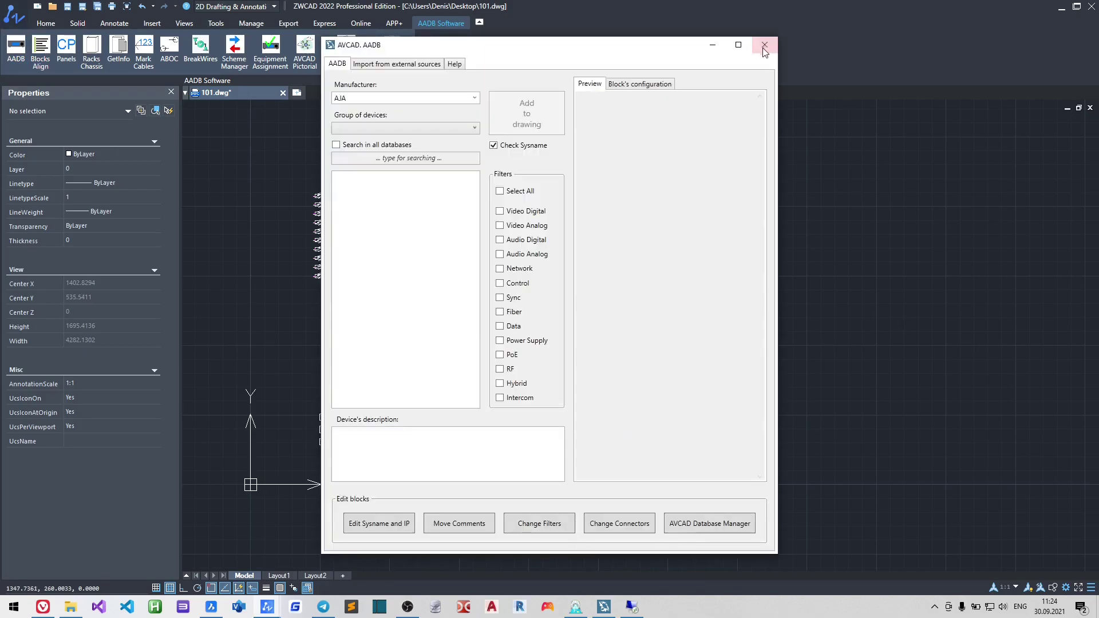
click(765, 43)
Step: Vertically align the two Crestron and two Tesira DAN-1 blocks in one column with a spacing of 20
scroll(651, 385, up, 5)
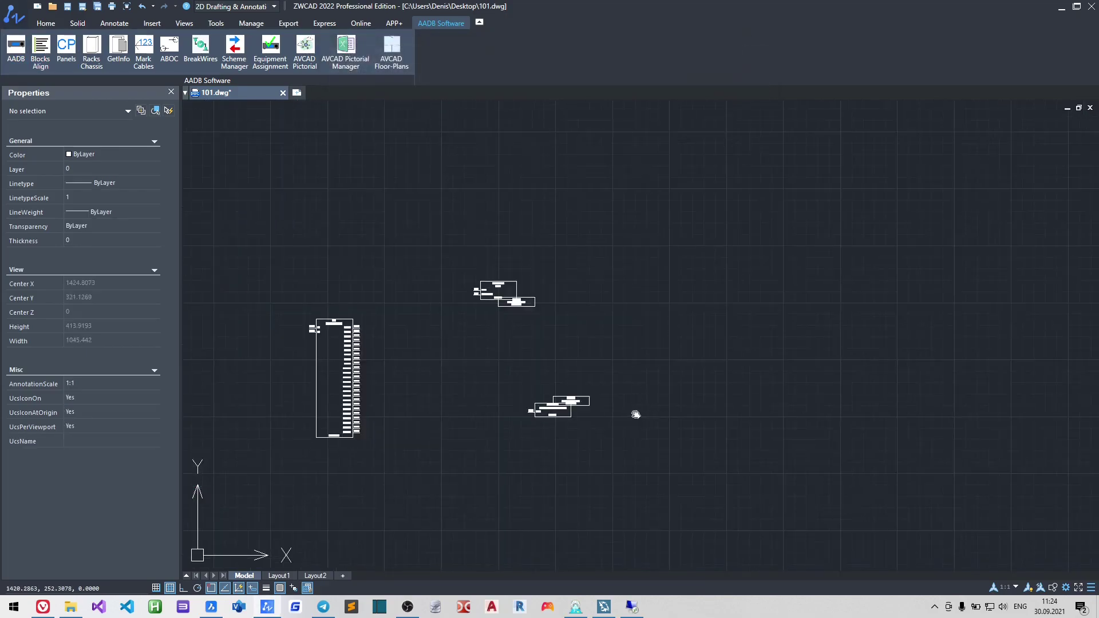
click(46, 56)
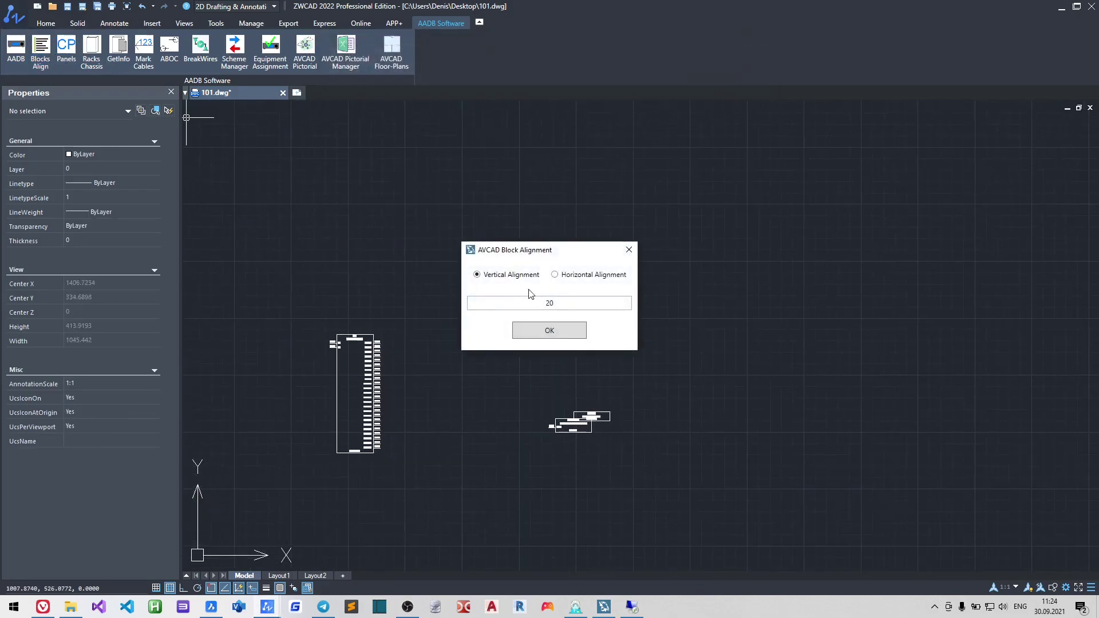
click(550, 331)
click(639, 457)
click(548, 314)
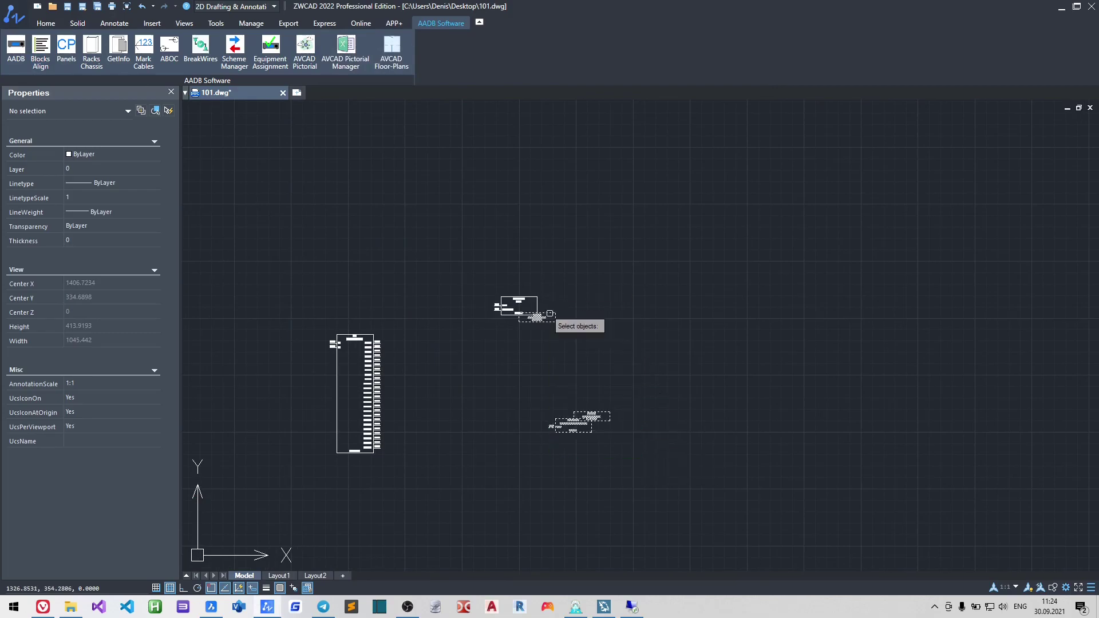
key(Return)
Step: Move the AT-FS970M block by the end of its LAN1 connector onto a nearby grid snap point
click(390, 481)
click(335, 310)
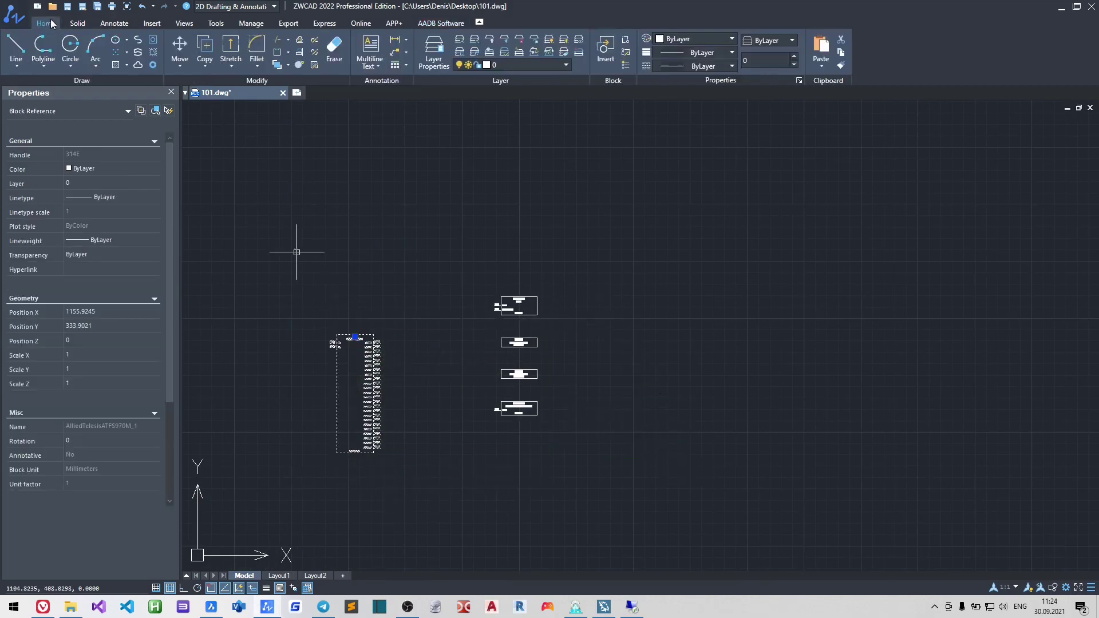
scroll(393, 343, up, 3)
scroll(322, 356, up, 5)
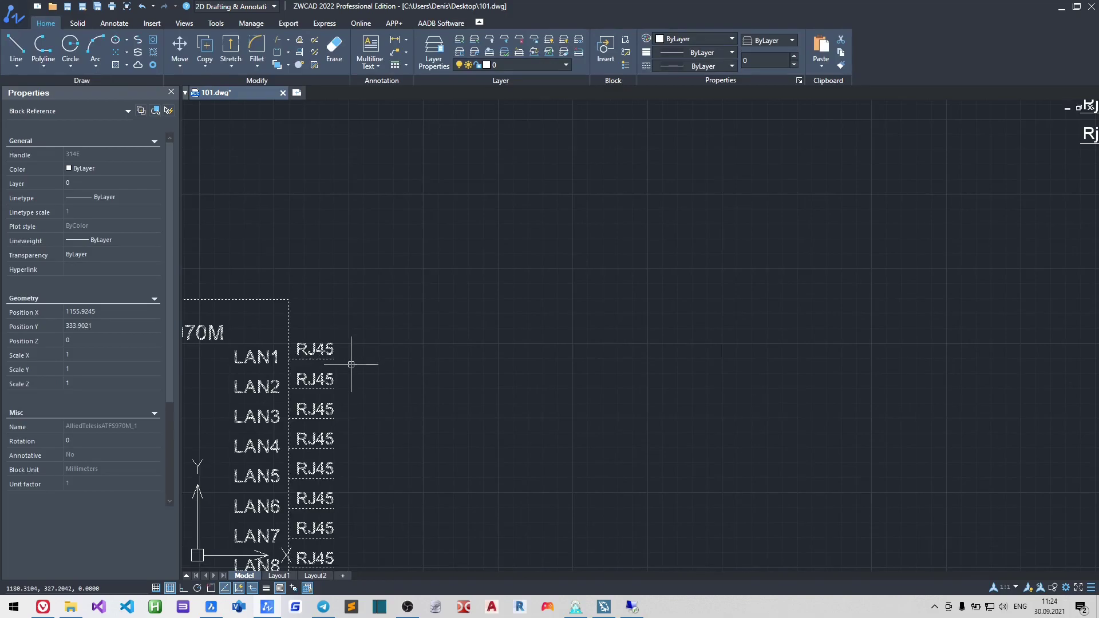
click(180, 48)
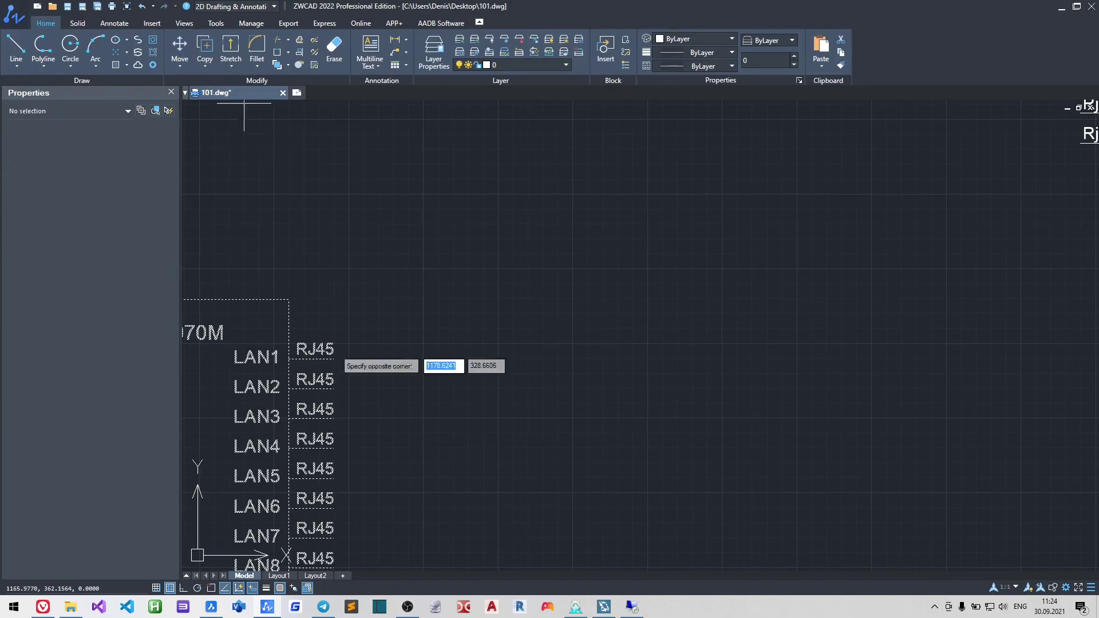
key(F3)
click(334, 359)
scroll(404, 223, down, 1)
middle_drag(408, 213, 378, 292)
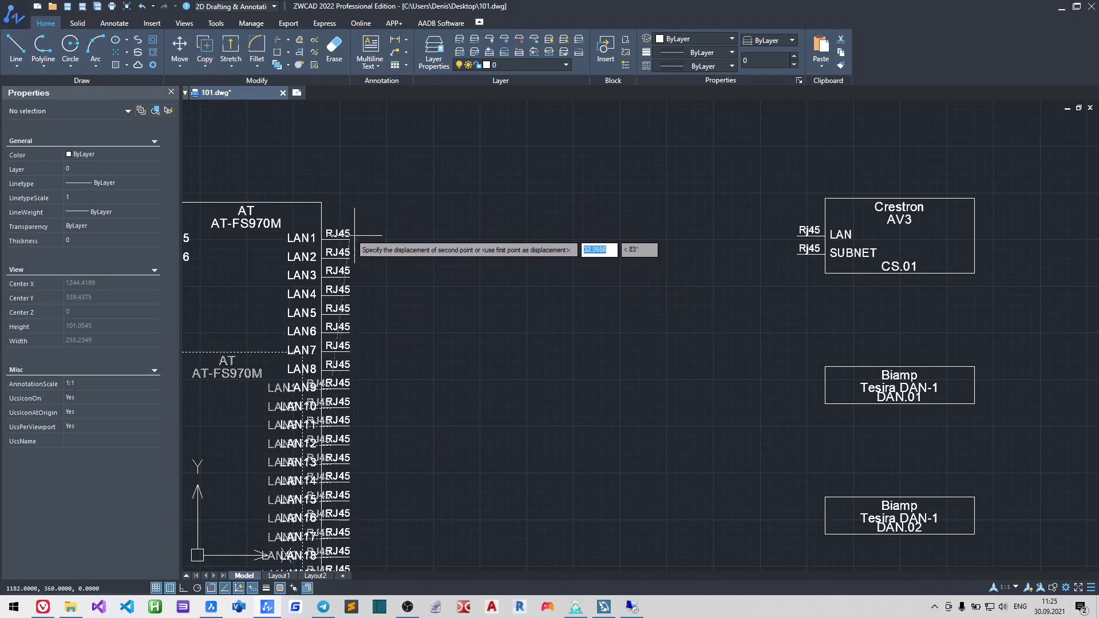
click(358, 230)
Step: Move the column of four device blocks by the AV3's LAN connector end onto the grid, level with the switch's LAN1 port
scroll(434, 253, down, 4)
click(738, 466)
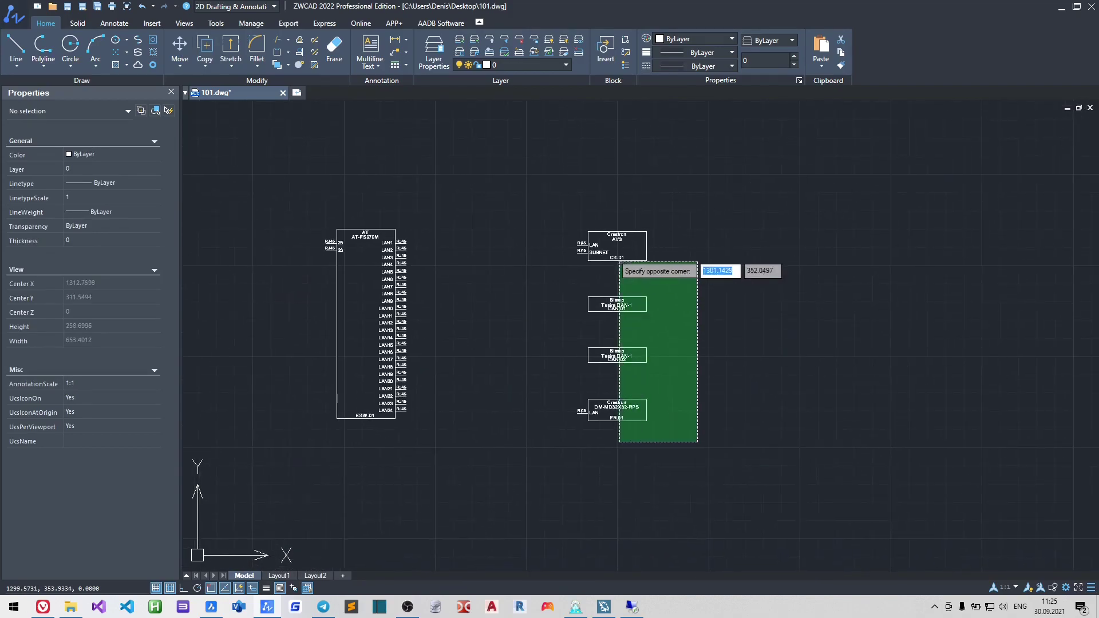
click(612, 252)
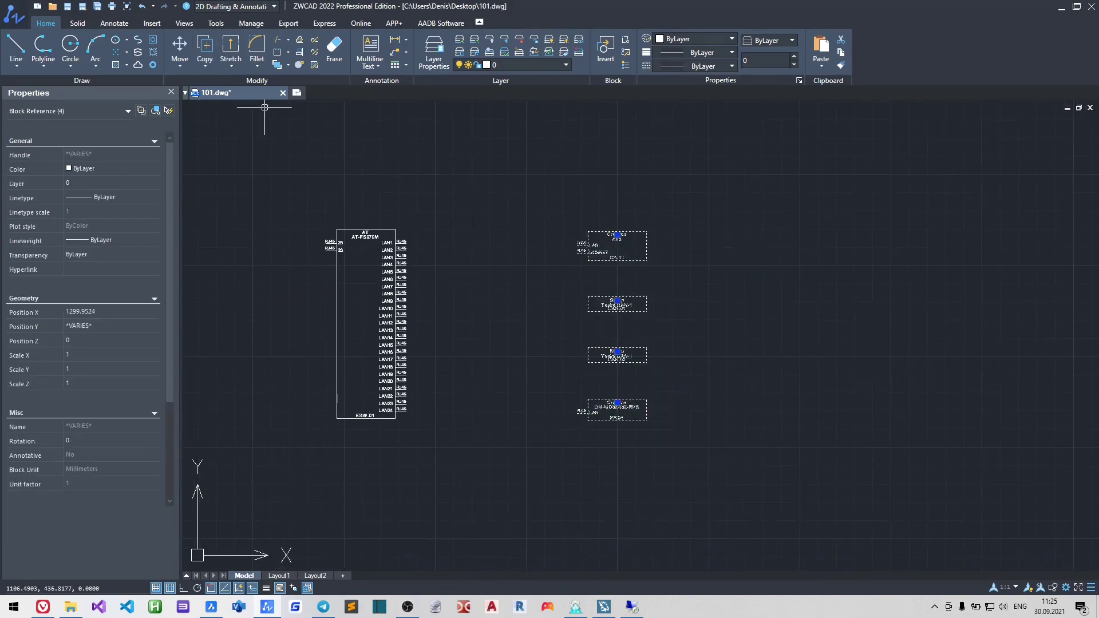
click(180, 46)
scroll(550, 229, up, 5)
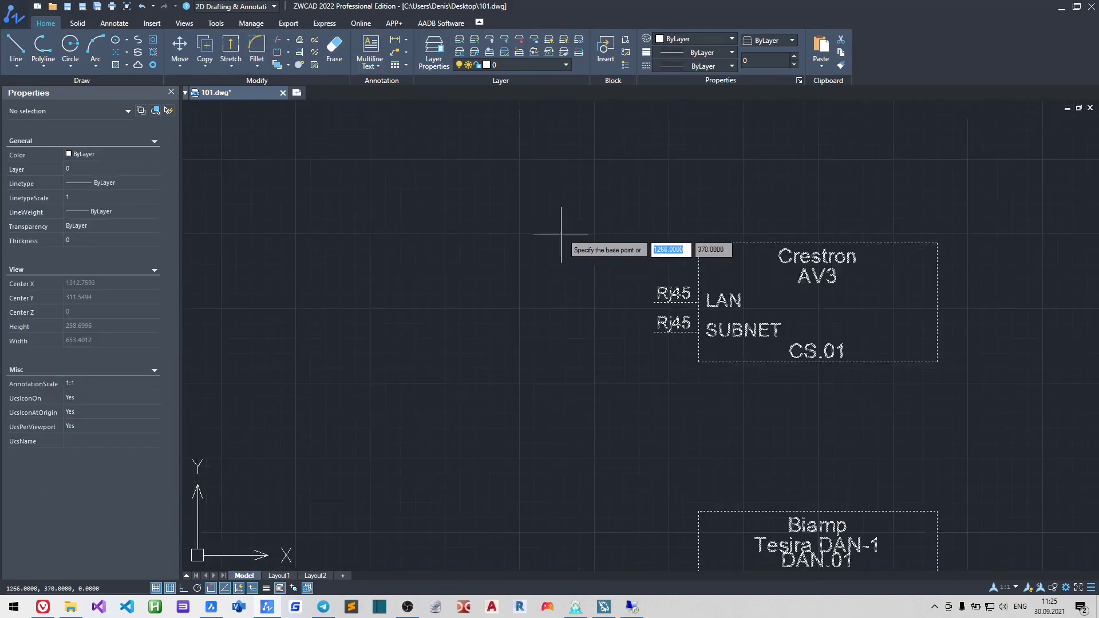
click(654, 304)
scroll(608, 285, down, 4)
scroll(608, 285, up, 4)
middle_drag(669, 321, 934, 288)
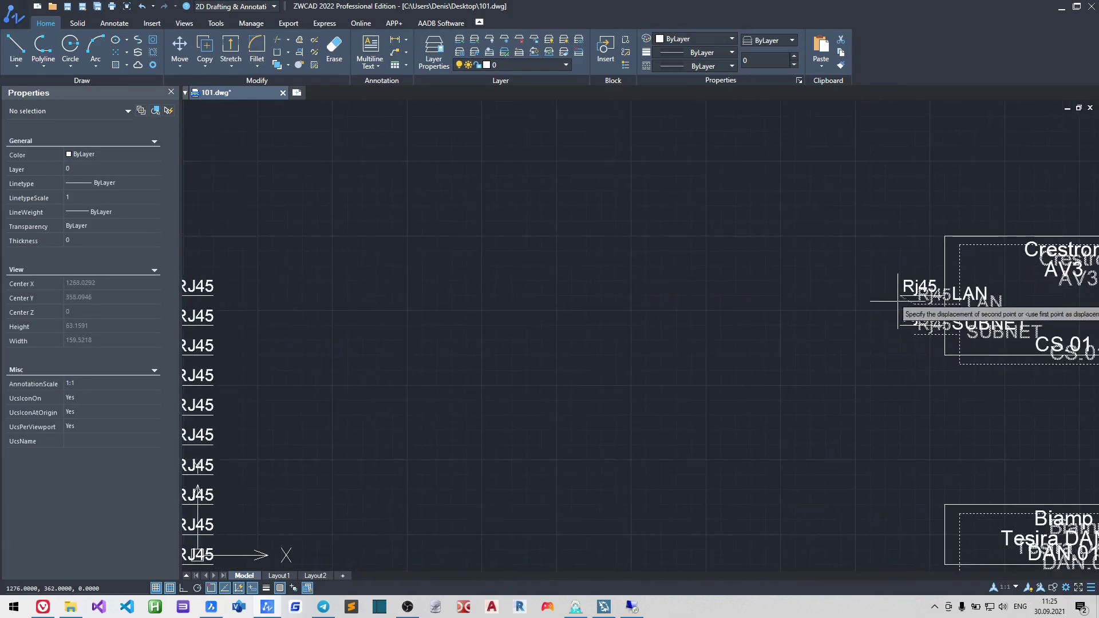
click(903, 298)
scroll(908, 307, down, 6)
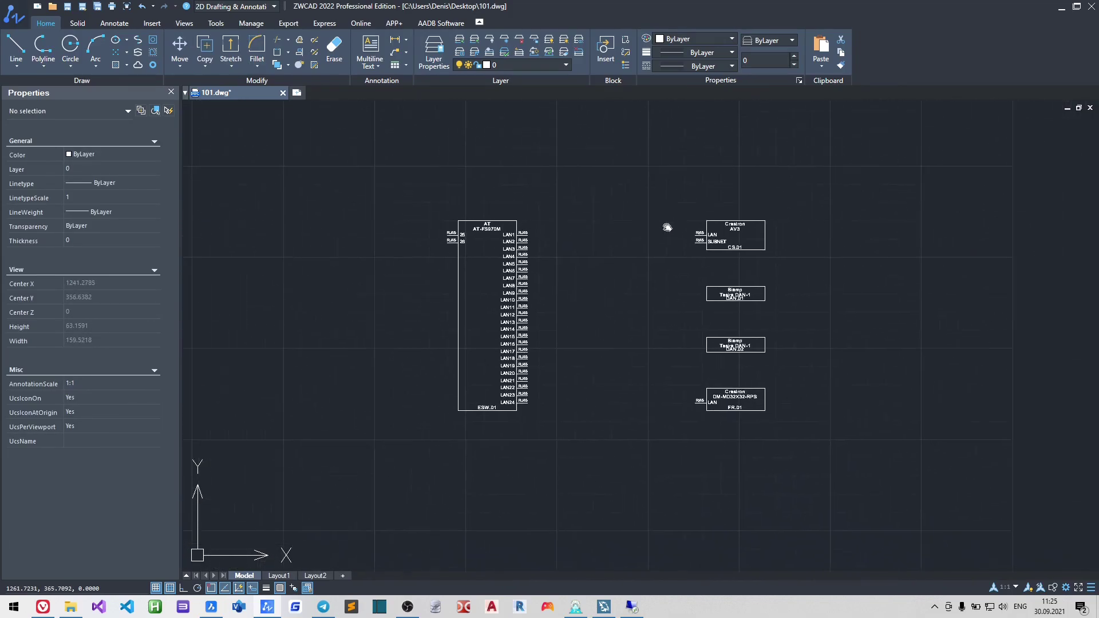
Step: Create patch panel PP.04 with start number 1, connector type RJ45 and quantity 20, placing it below the FR.01 block
click(437, 23)
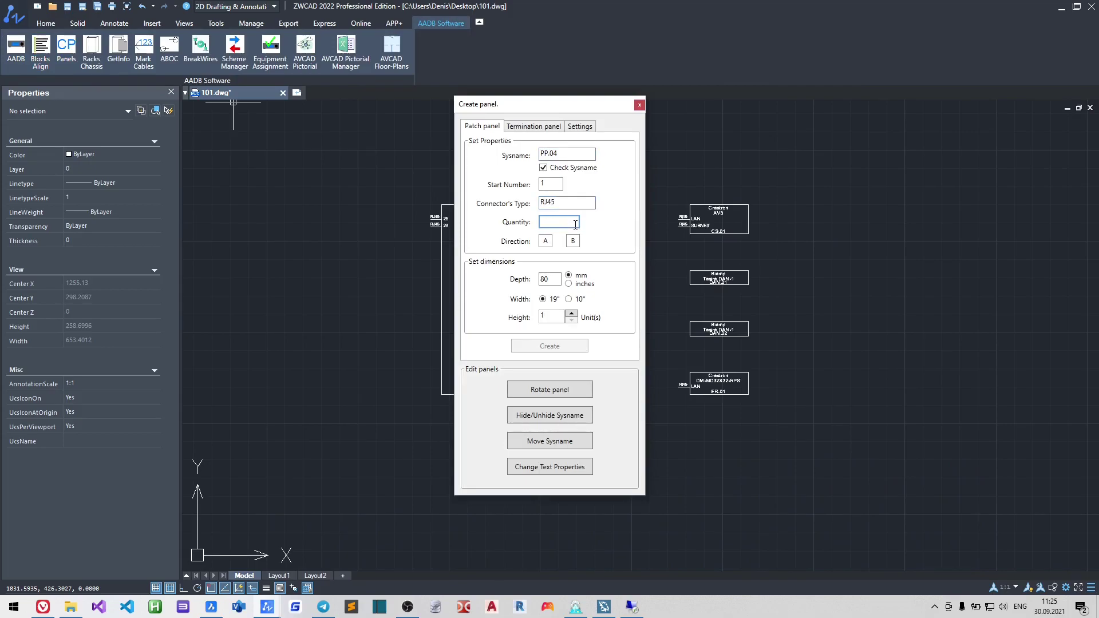
click(549, 346)
scroll(664, 389, up, 5)
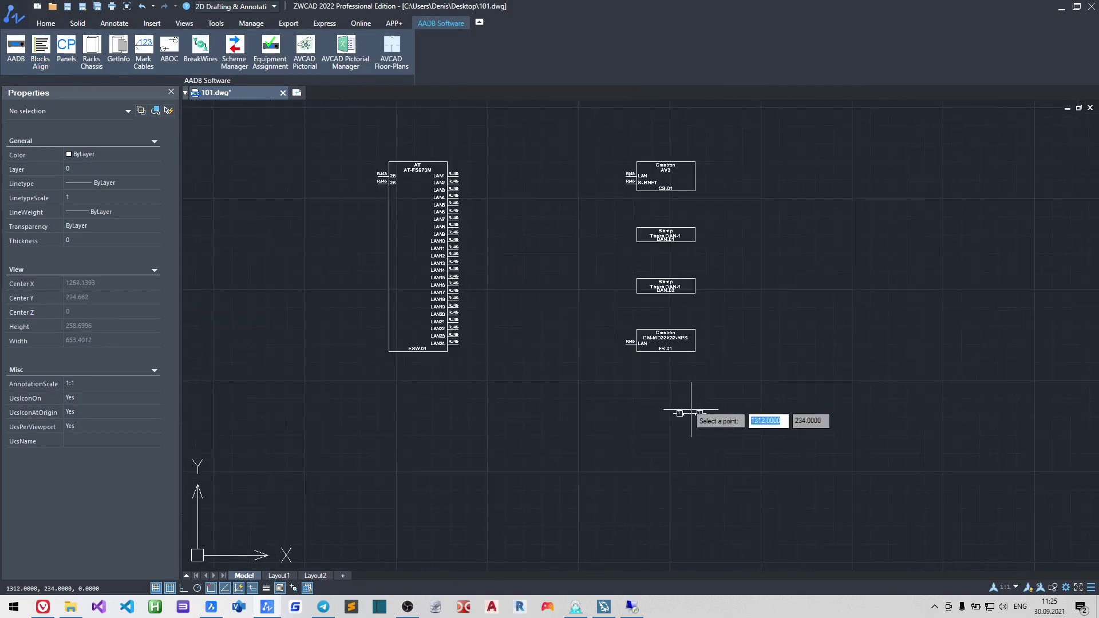
click(595, 346)
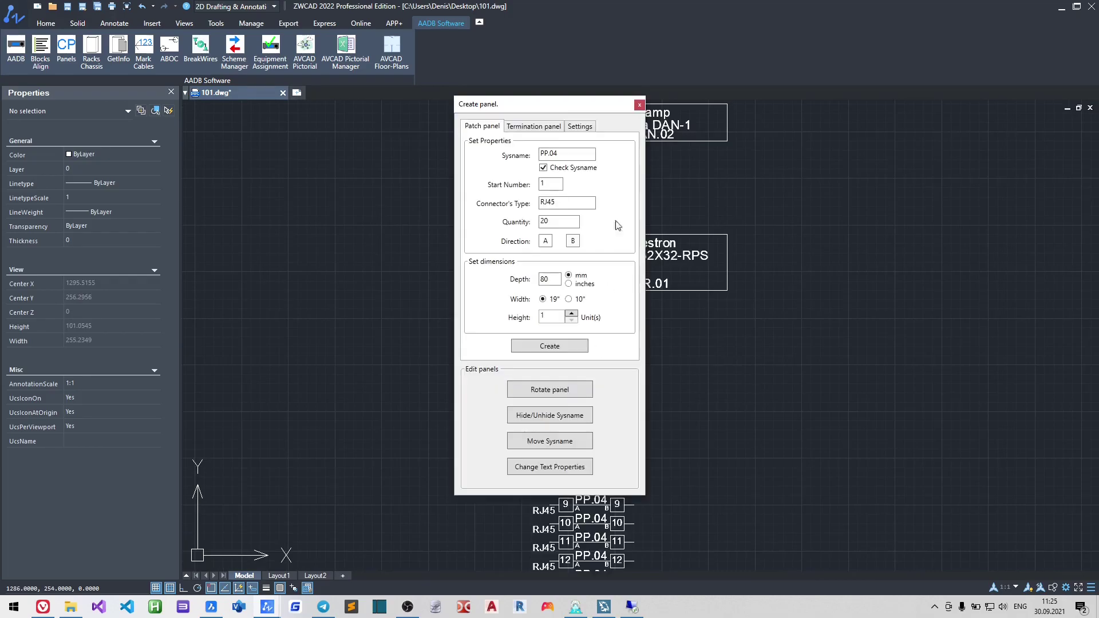
click(638, 104)
Step: Rotate patch panel PP.04 so its RJ45 labels face away from the switch, and close the panel tool
scroll(497, 176, down, 1)
mouse_move(497, 177)
middle_down()
mouse_move(553, 302)
mouse_move(539, 184)
middle_up()
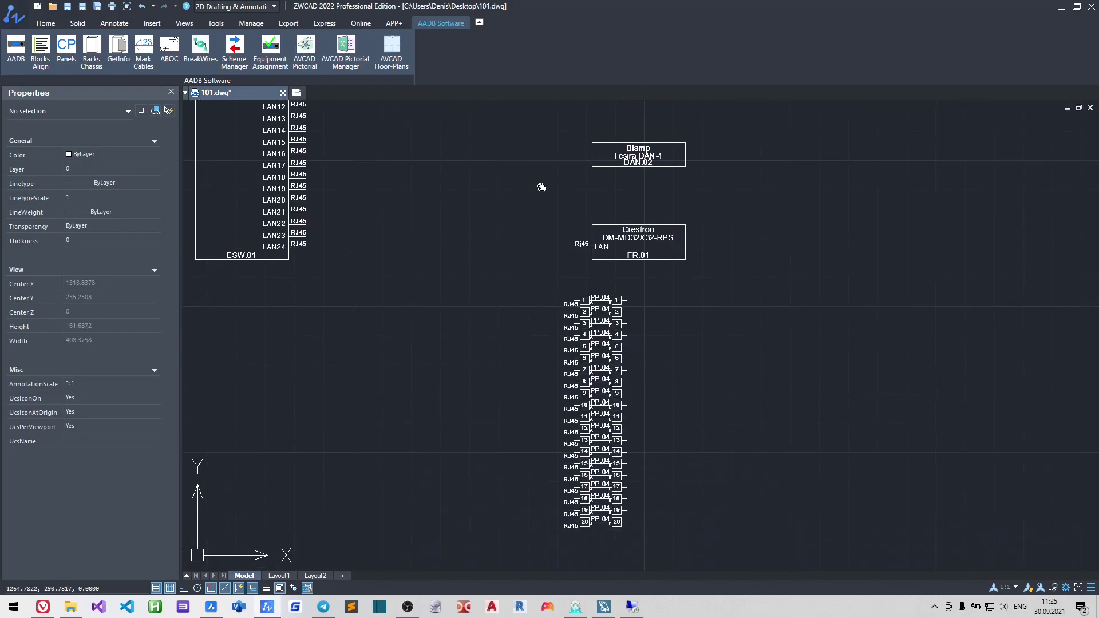
scroll(539, 183, down, 2)
click(79, 56)
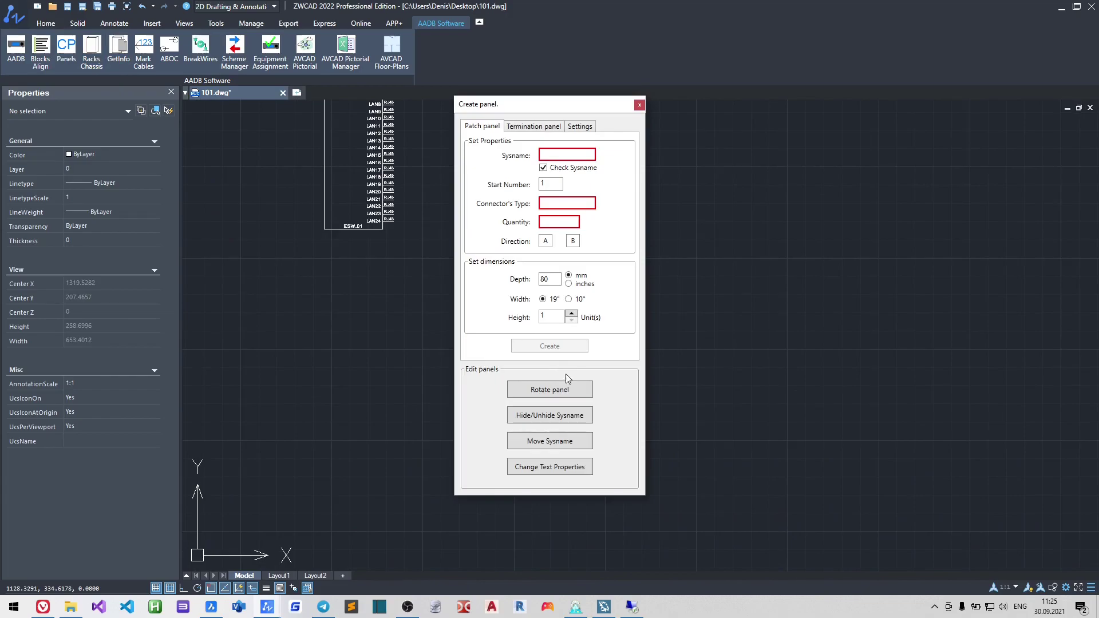
click(562, 389)
click(601, 335)
click(639, 105)
Step: Draw a polyline from the switch's LAN1 connector to the Crestron AV3's LAN connector, with a raised rectangular loop midway
click(46, 23)
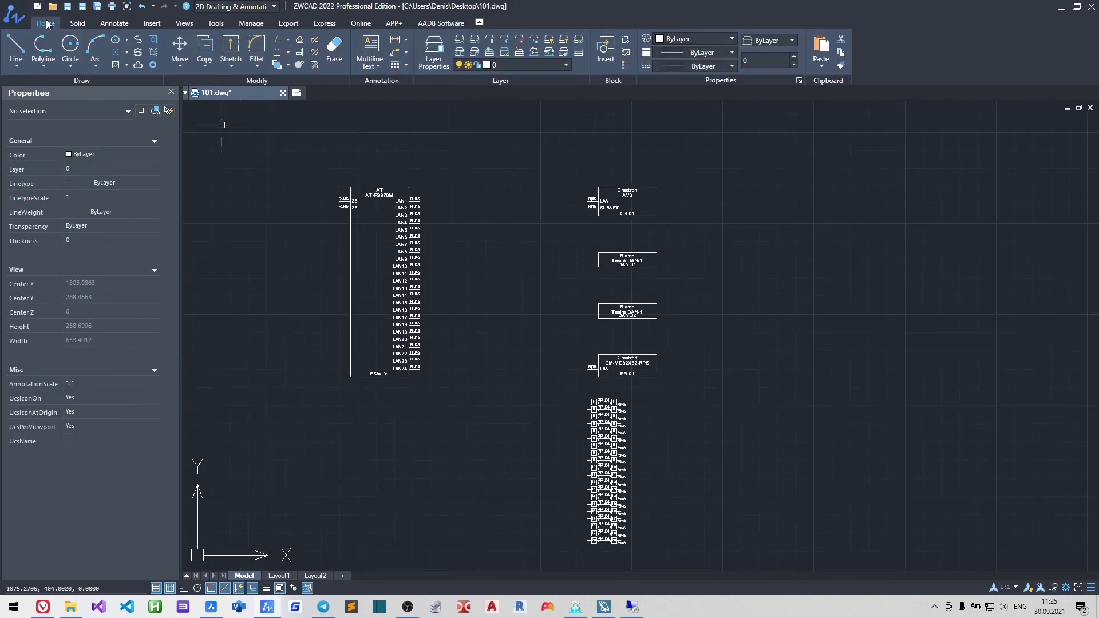
click(48, 53)
scroll(394, 156, up, 4)
click(462, 271)
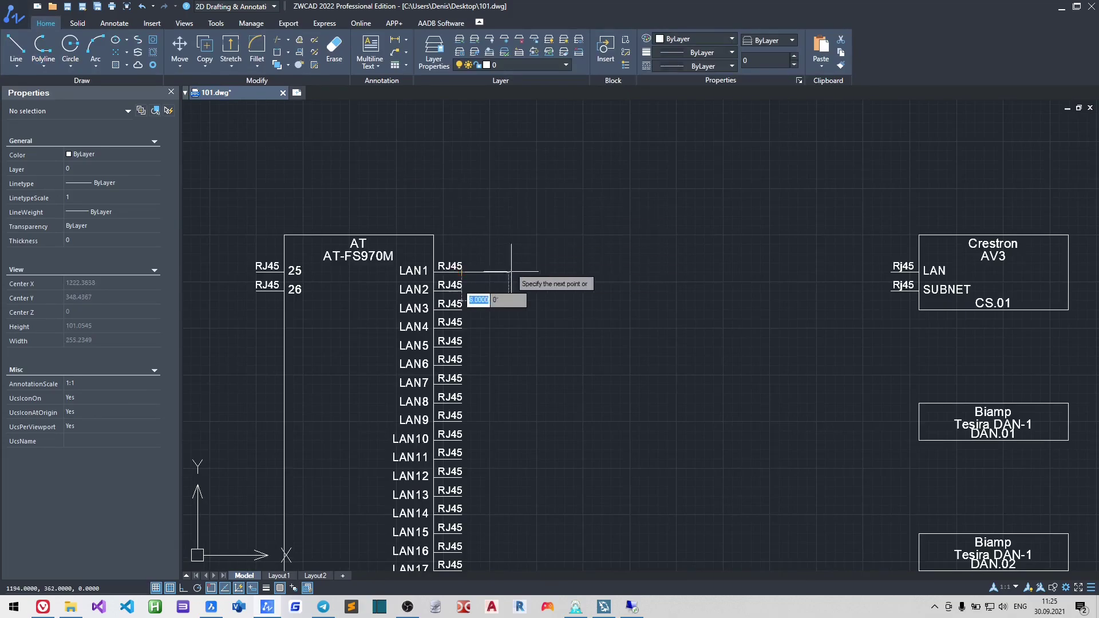
click(564, 271)
click(564, 159)
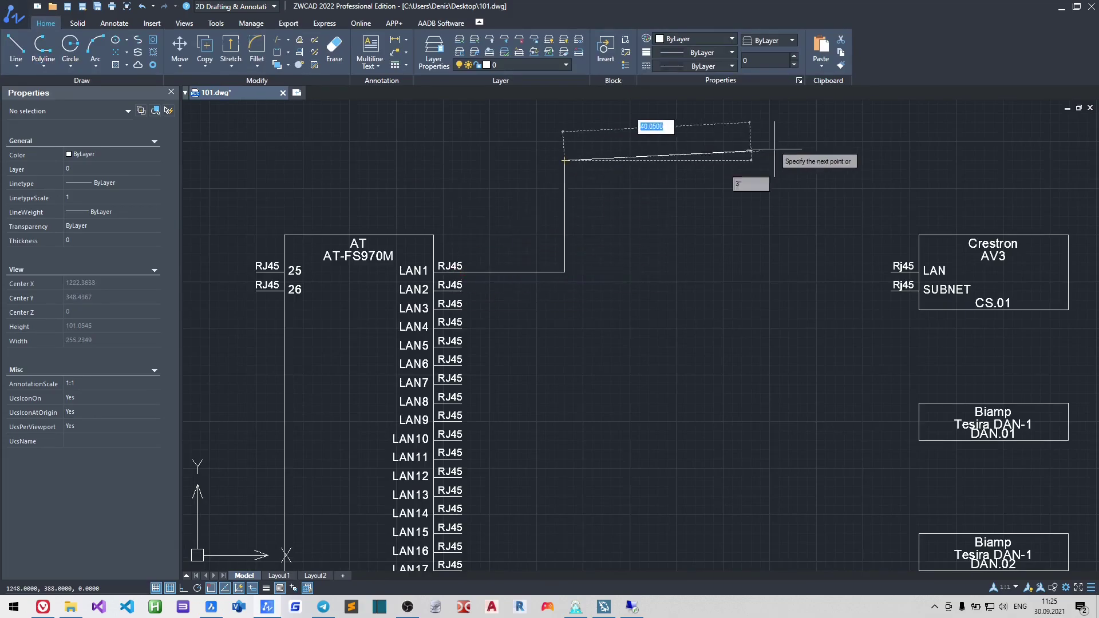
click(760, 160)
click(760, 271)
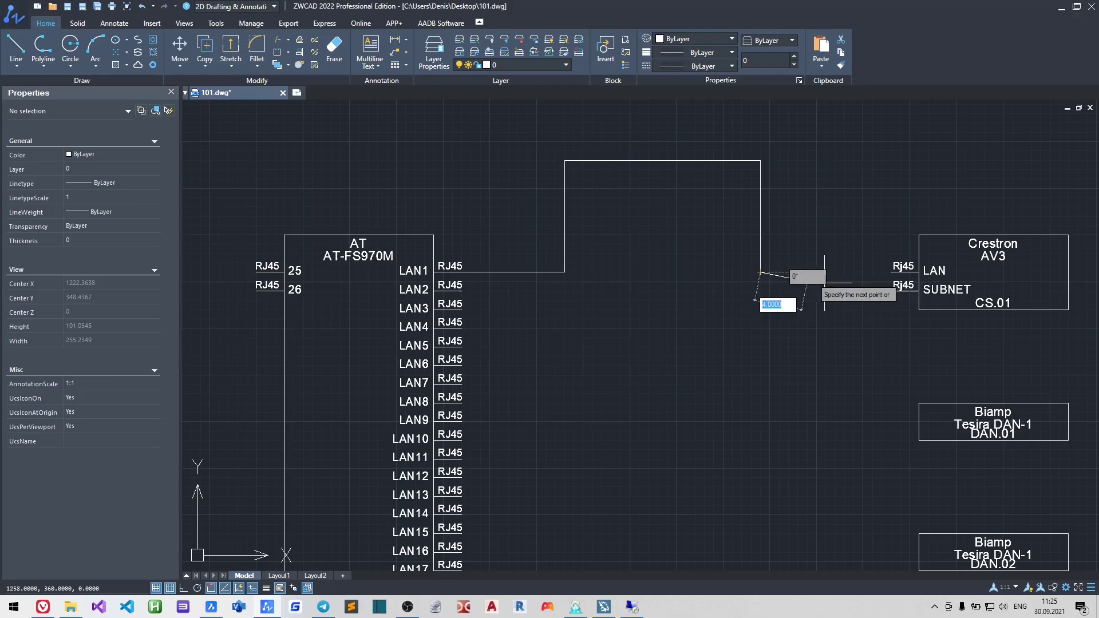
click(891, 272)
key(Escape)
Step: Try to change the filters of blocks DAN.01 and DAN.02, placing the new versions beside the originals
scroll(783, 238, down, 2)
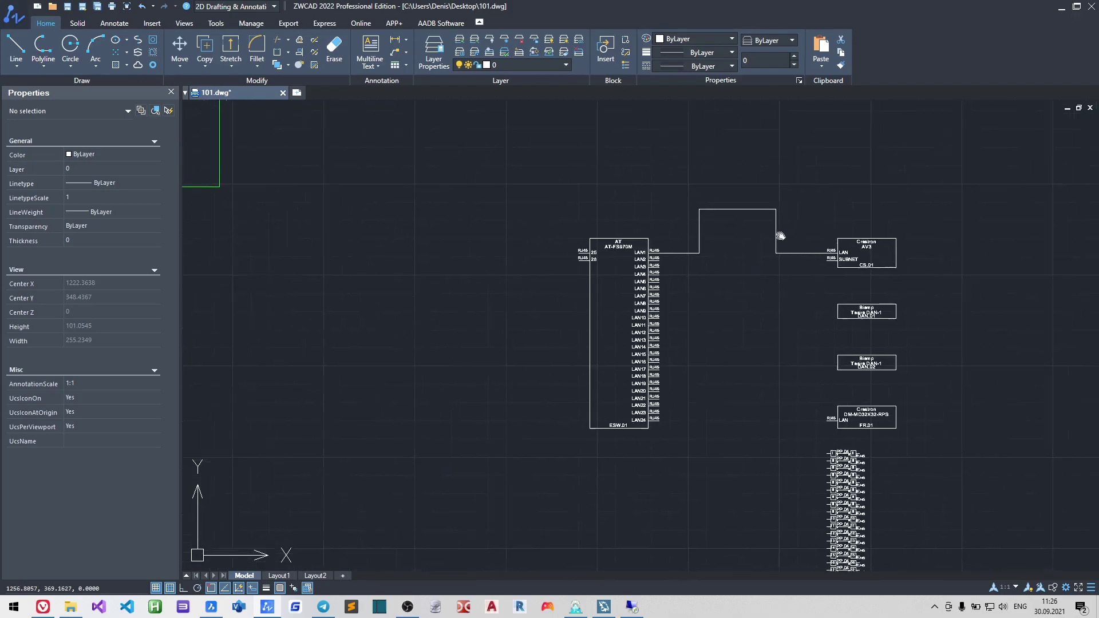
mouse_move(783, 238)
middle_down()
mouse_move(668, 193)
mouse_move(495, 195)
middle_up()
scroll(636, 208, up, 1)
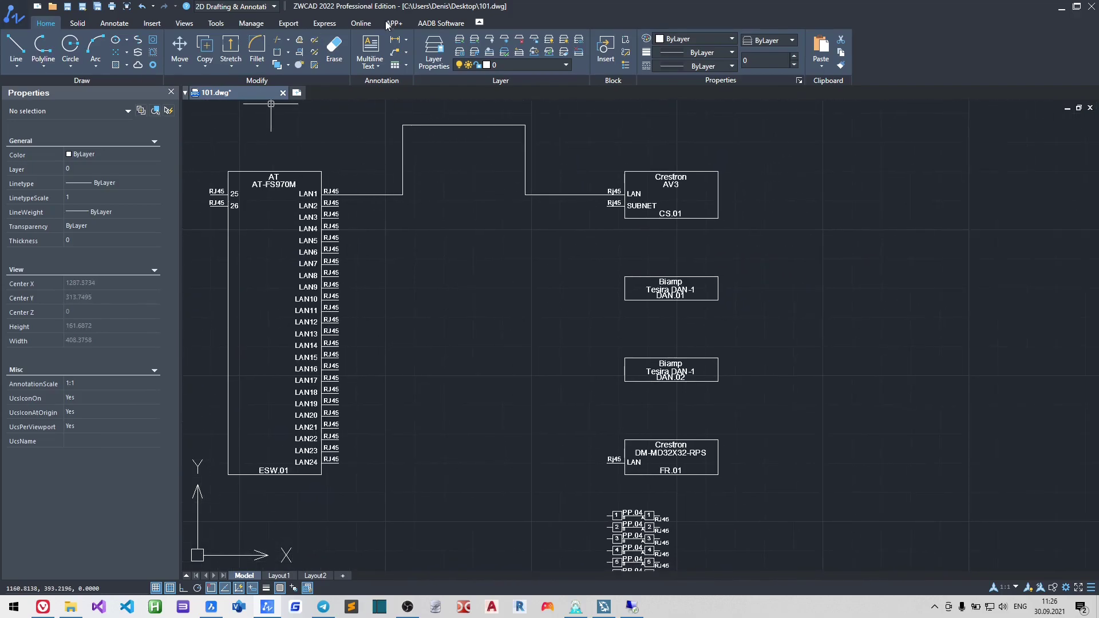
click(439, 24)
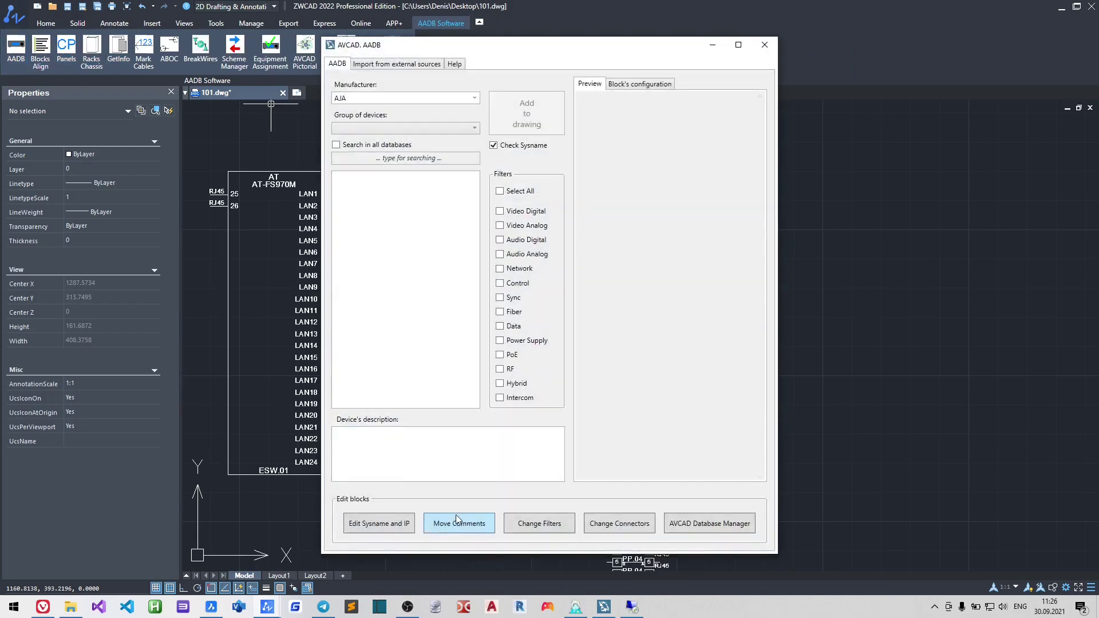
click(533, 519)
click(759, 380)
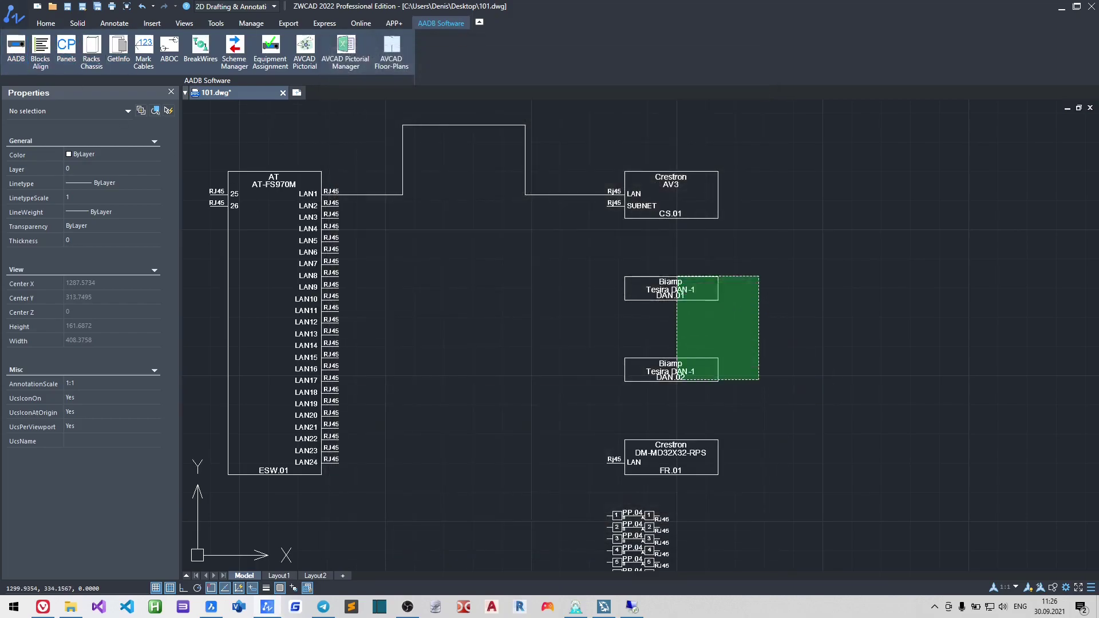
click(676, 277)
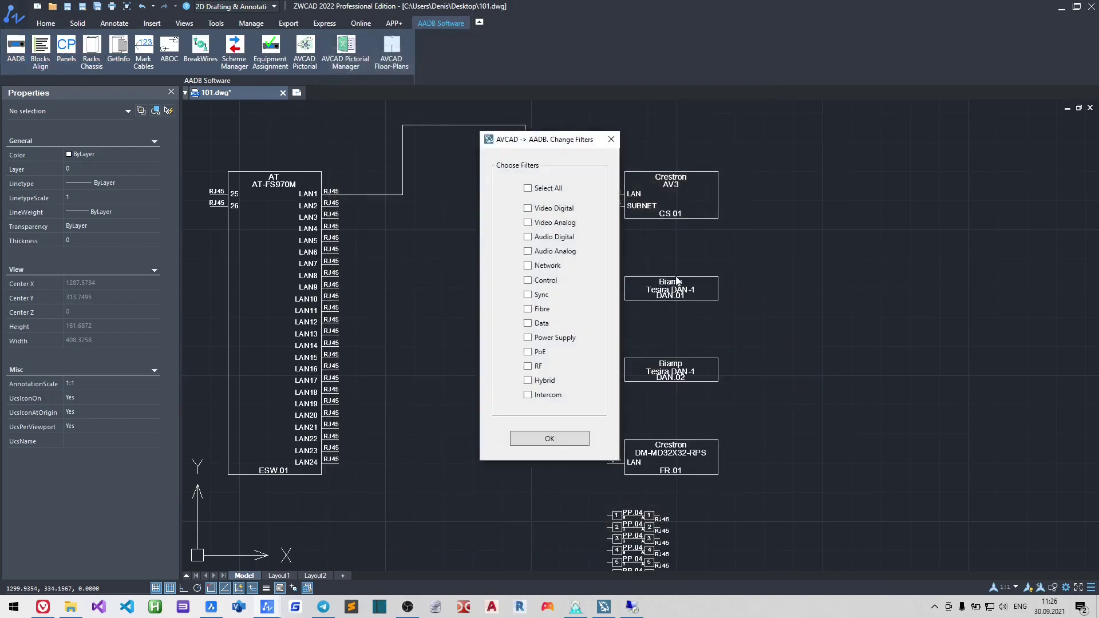
click(559, 447)
click(793, 282)
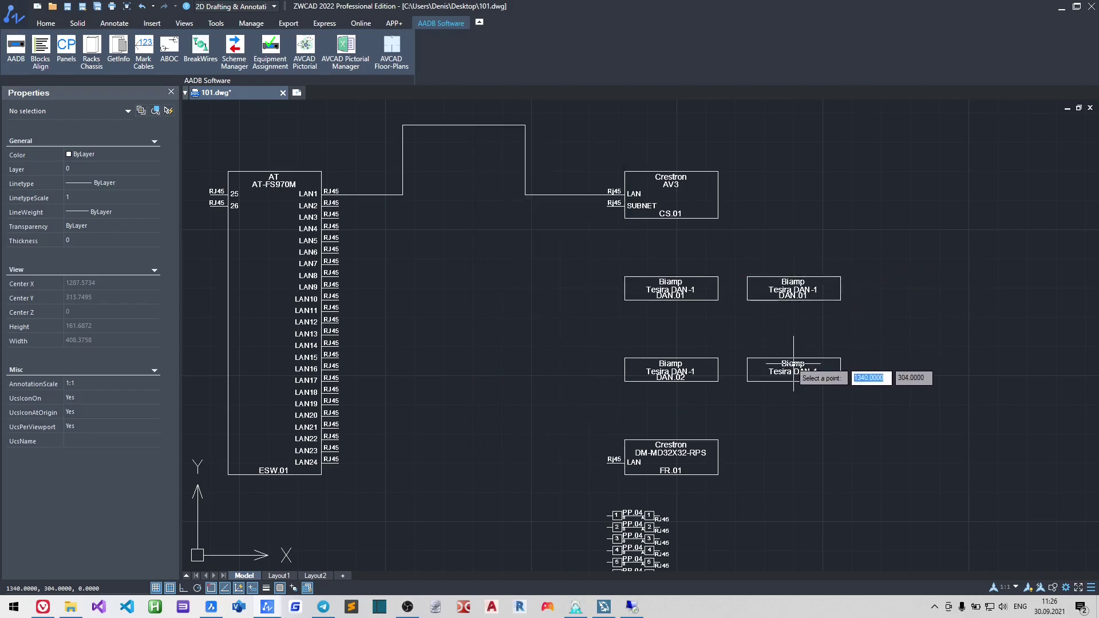
click(793, 371)
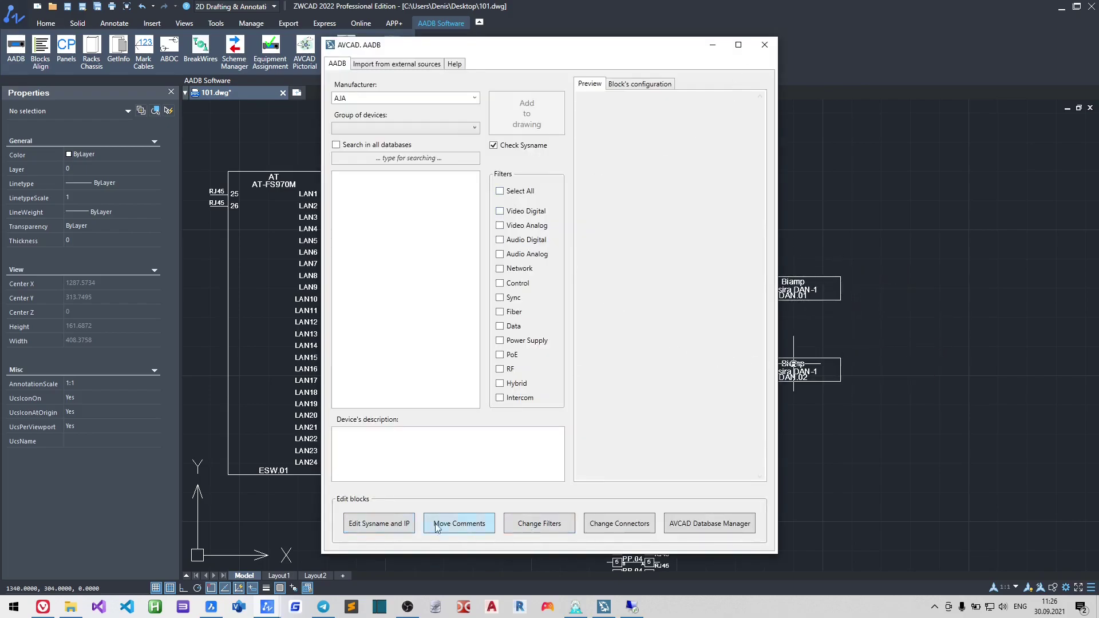
Step: Change the filters of the copied DAN.01 and DAN.02 blocks to include Dante Pri and Dante Sec, placing the new versions farther out
click(539, 524)
click(881, 399)
click(826, 301)
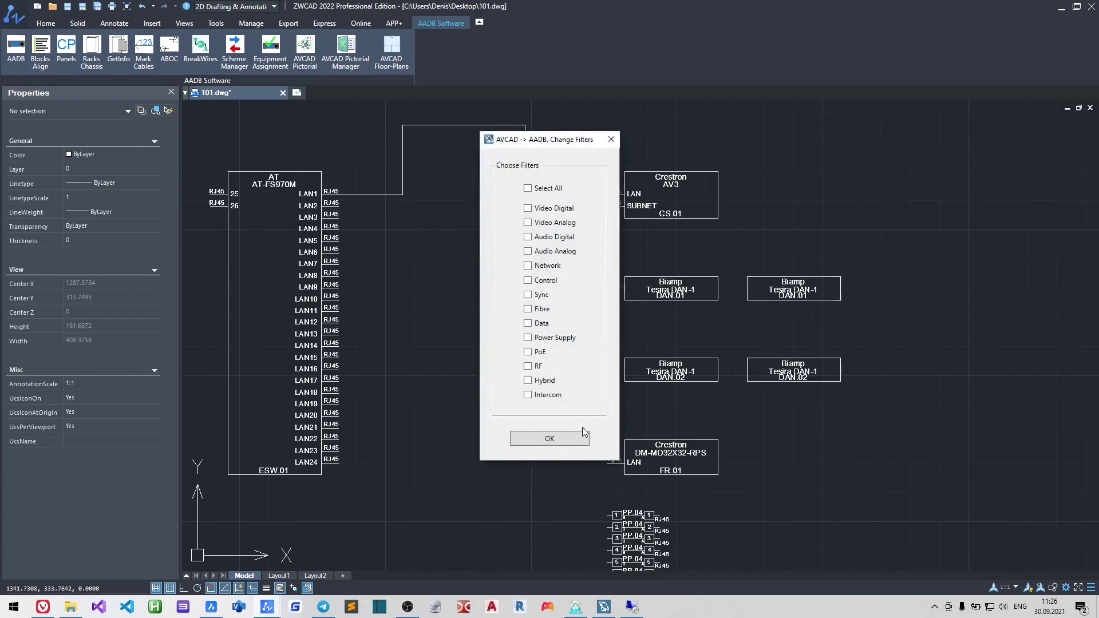
click(580, 435)
click(933, 271)
click(933, 346)
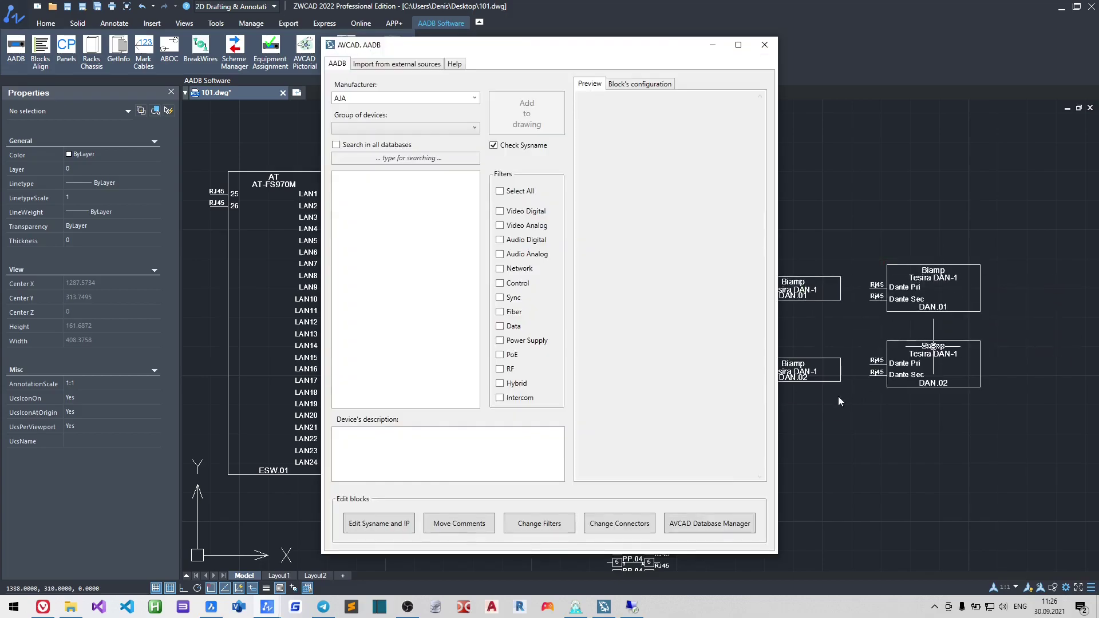
Step: Close AADB and delete the four Tesira DAN-1 blocks that have no connectors
click(764, 47)
click(832, 389)
click(622, 250)
key(Delete)
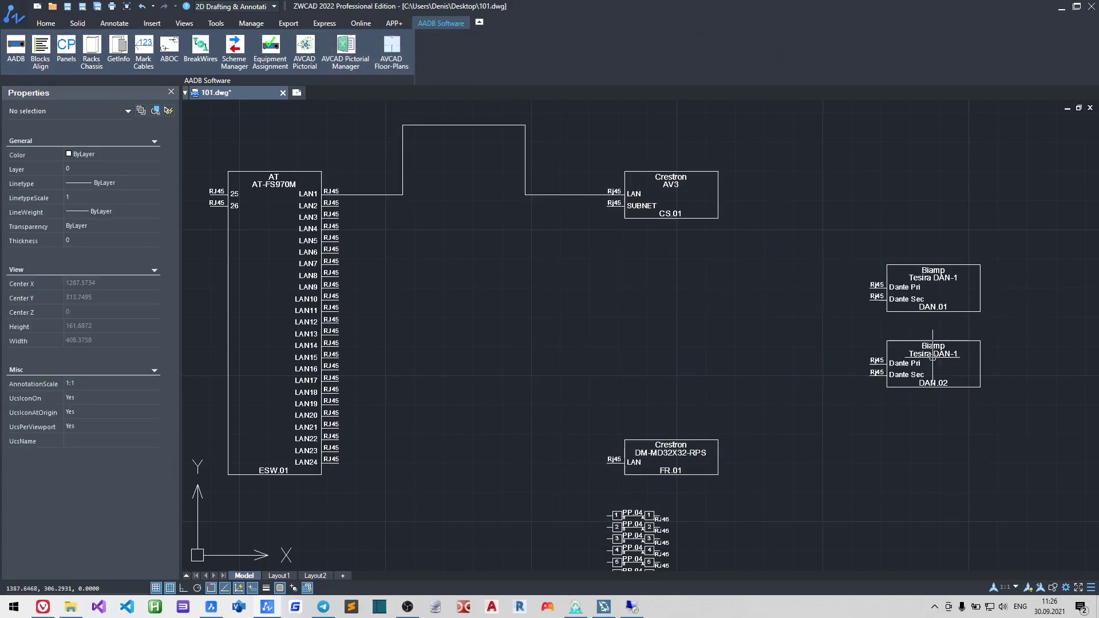
Step: Move the new DAN.01 and DAN.02 blocks into the device column between the Crestron AV3 and FR.01 blocks
click(1007, 395)
click(896, 262)
click(46, 24)
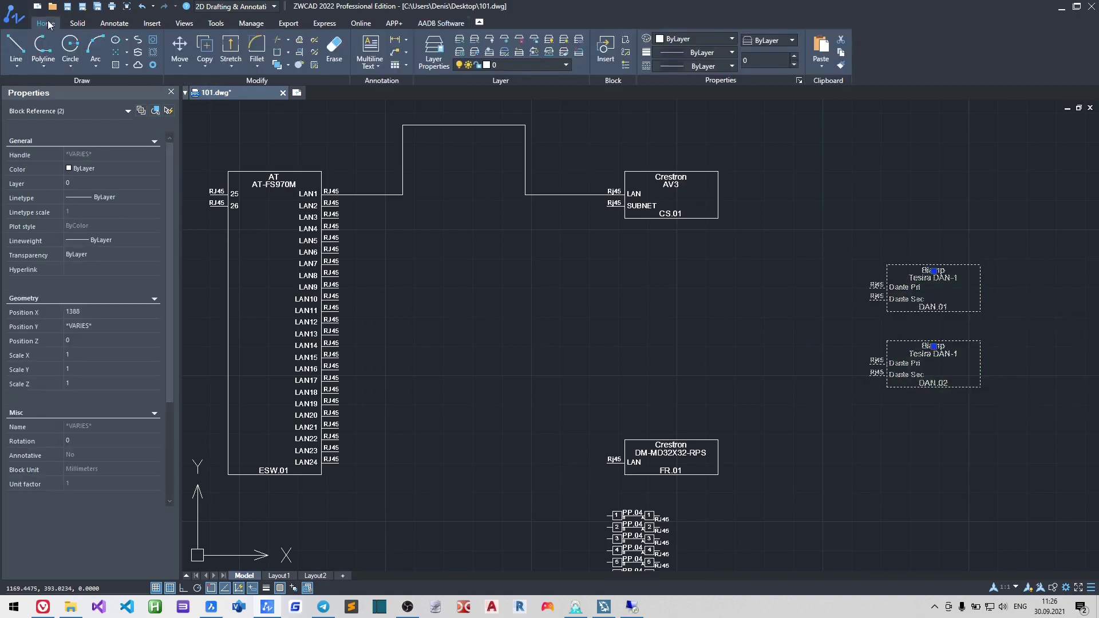
click(175, 49)
click(870, 286)
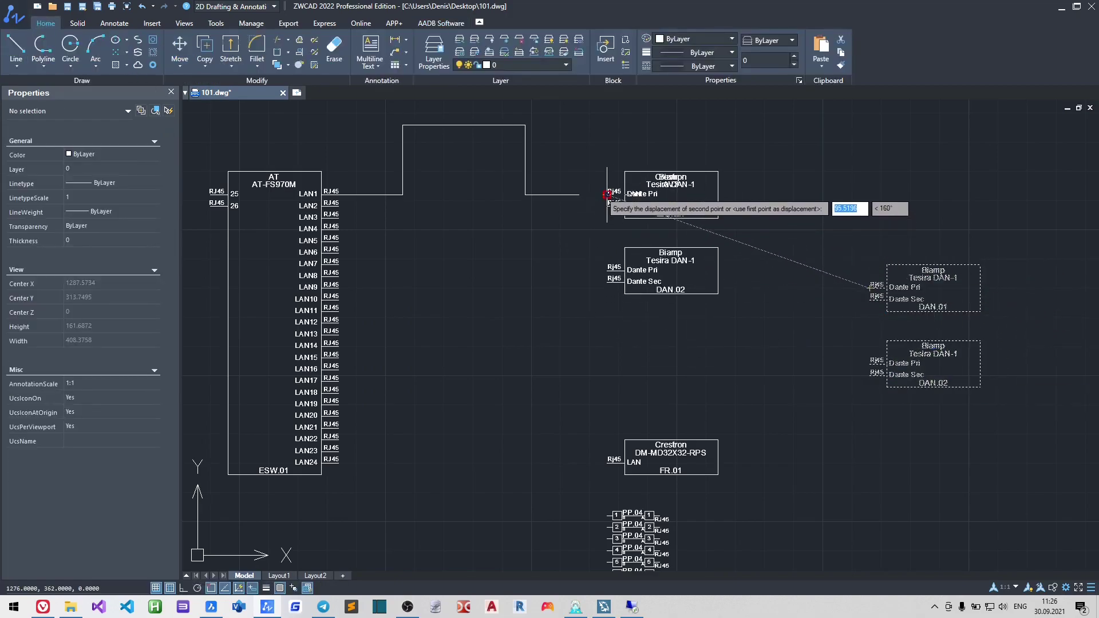
click(613, 295)
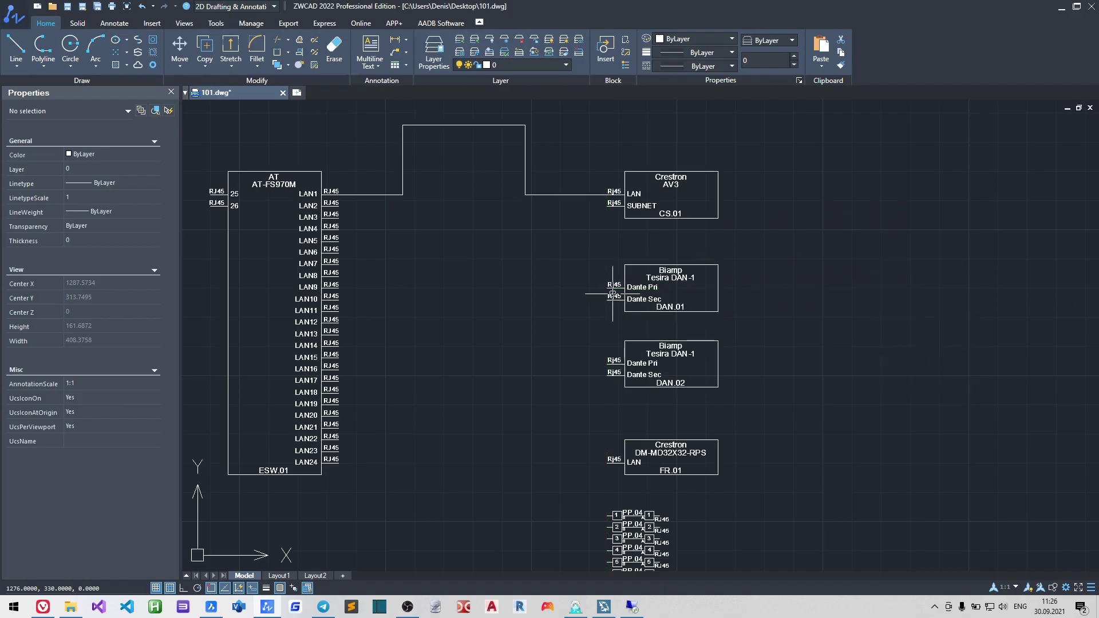
scroll(830, 319, down, 2)
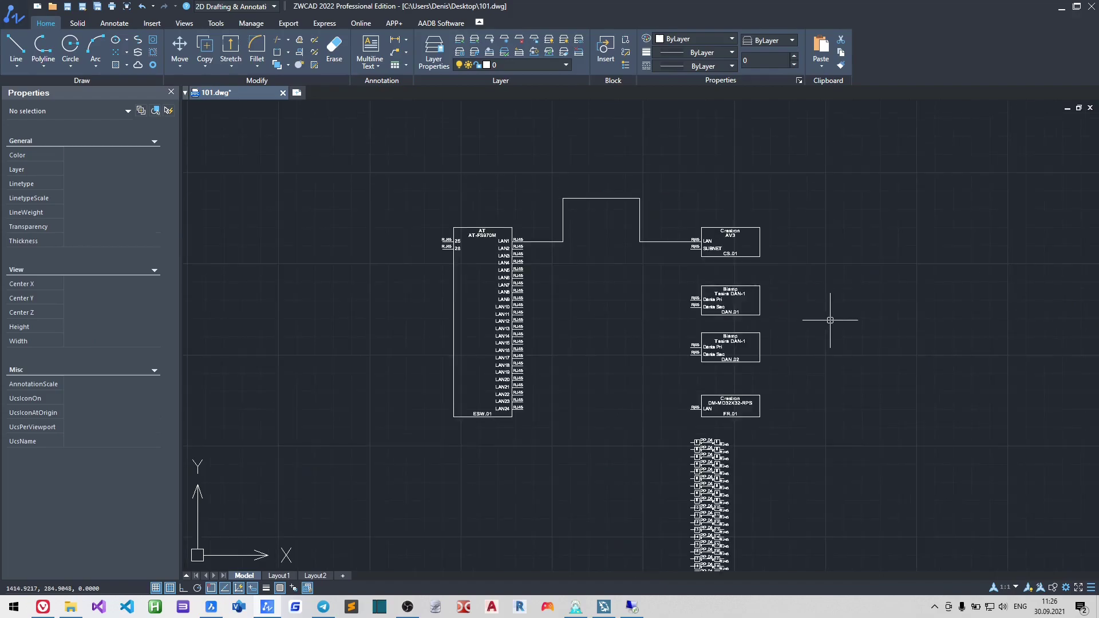
Step: Start the ABOC cabling command and choose the LAN1 to LAN24 connectors of the AT-FS970M switch as the first side
click(432, 23)
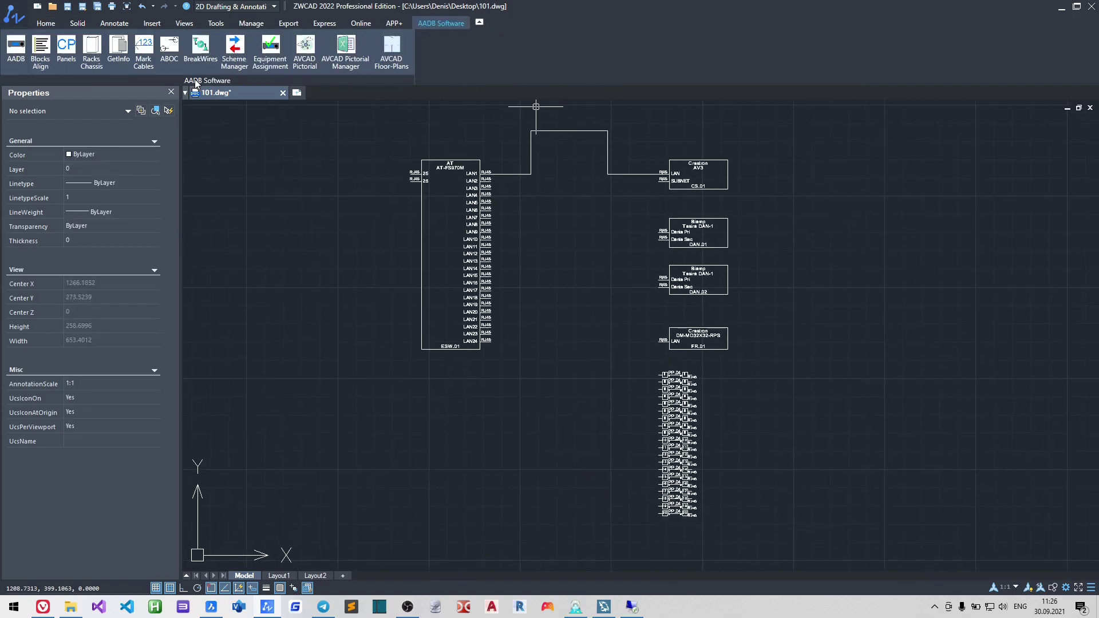
click(174, 48)
click(568, 322)
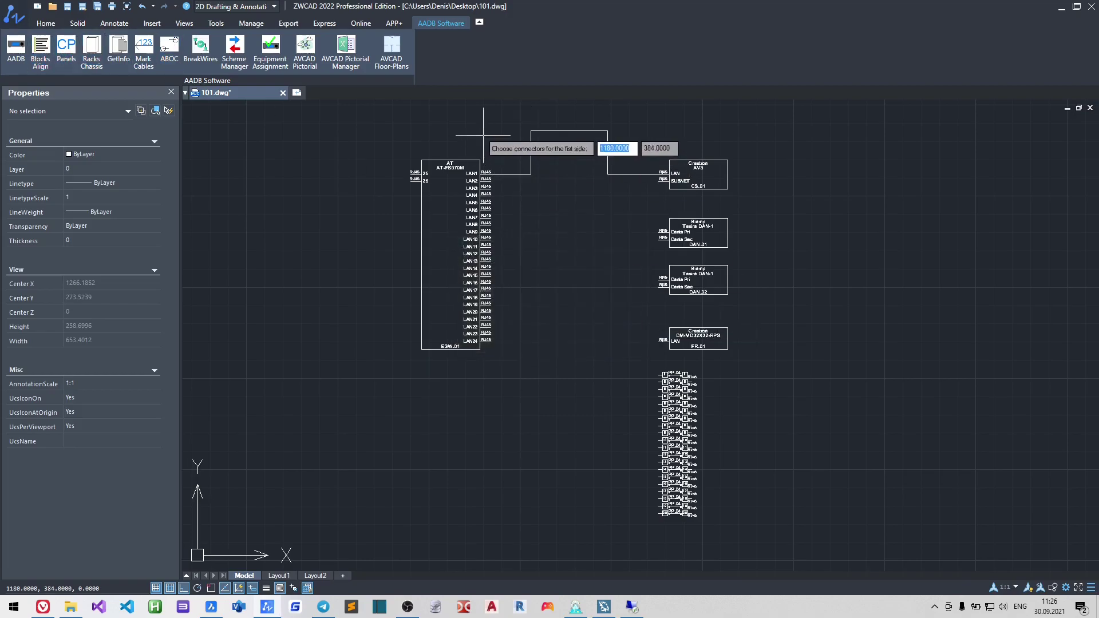
click(483, 134)
click(512, 363)
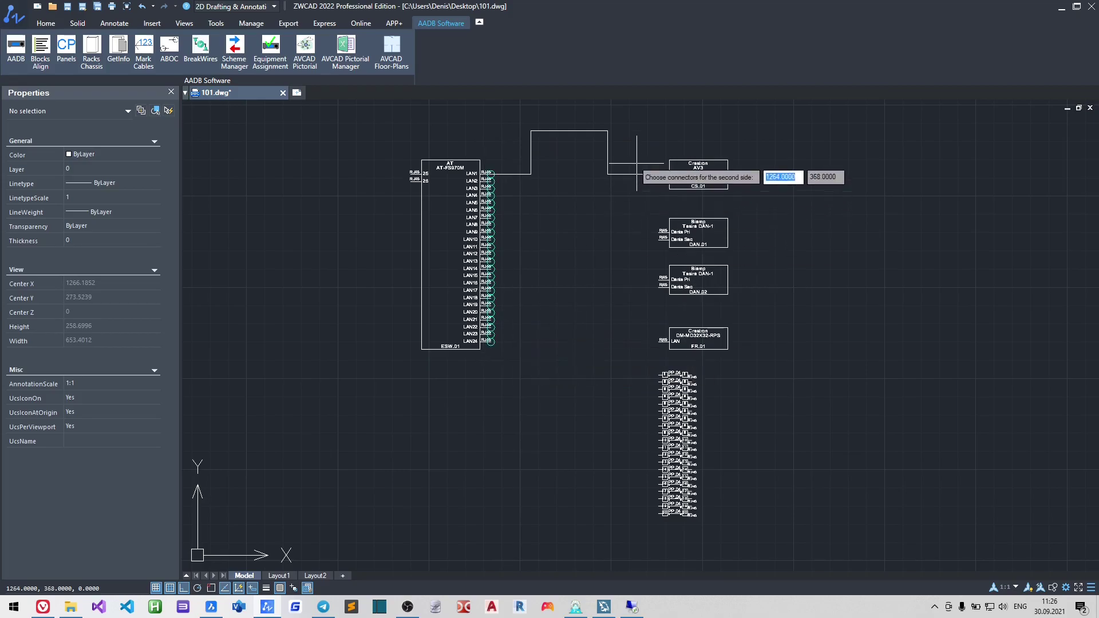
Step: Choose the Crestron AV3 LAN connector and the Dante Pri connectors of DAN.01 and DAN.02 for the second side
click(644, 144)
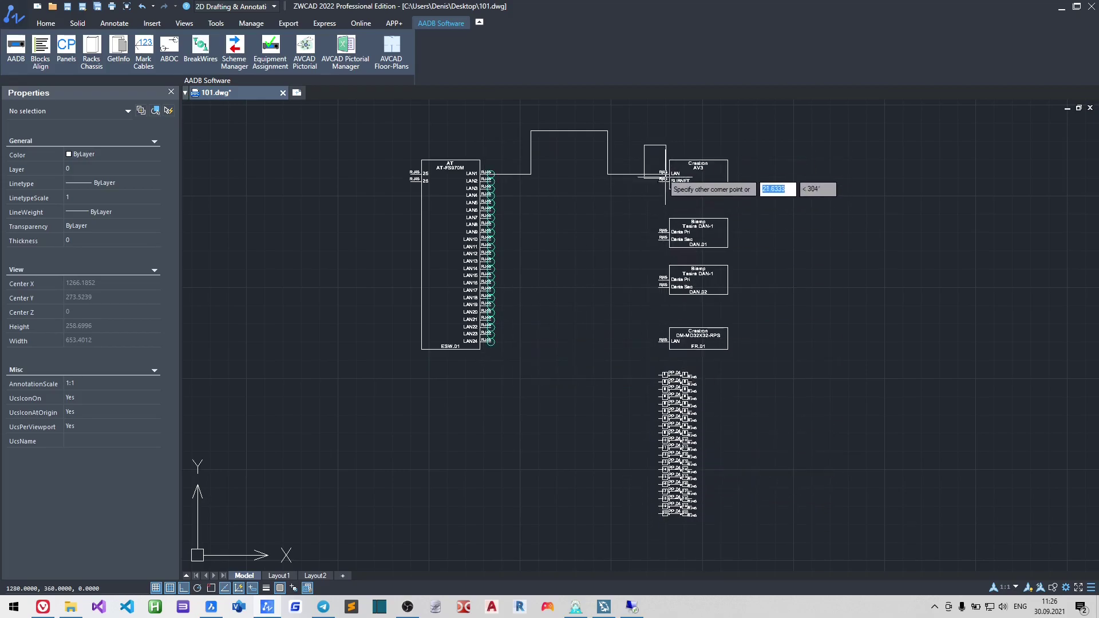
click(673, 182)
scroll(711, 246, down, 2)
middle_drag(704, 249, 684, 177)
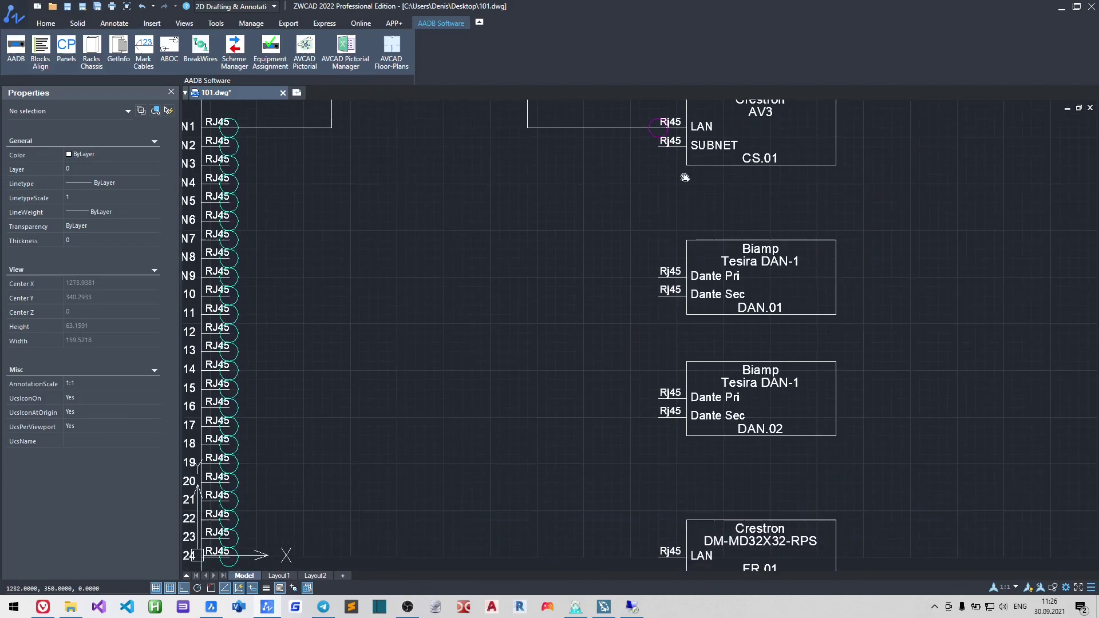
scroll(665, 265, up, 4)
click(624, 269)
click(670, 317)
scroll(645, 285, down, 4)
middle_drag(642, 268, 624, 137)
scroll(646, 290, up, 2)
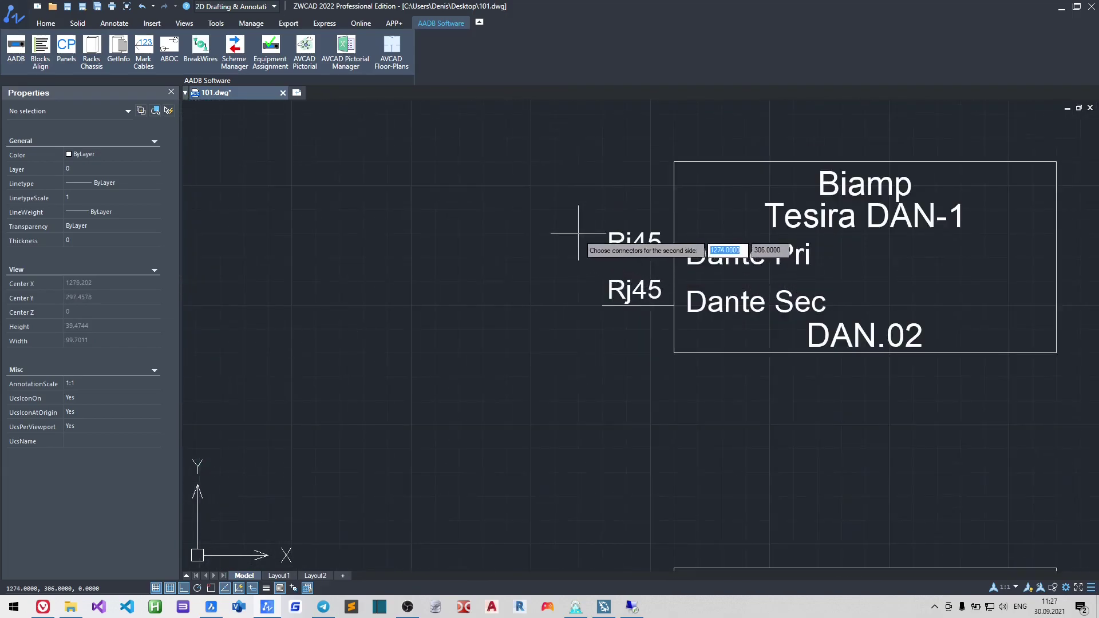
click(577, 236)
click(626, 269)
Step: Add the FR.01 LAN connector and the B-side connectors of the PP.04 patch panel to the second side and finish the selection
scroll(641, 273, down, 3)
middle_drag(638, 259, 640, 149)
scroll(627, 269, up, 2)
click(631, 211)
click(663, 270)
scroll(660, 283, down, 2)
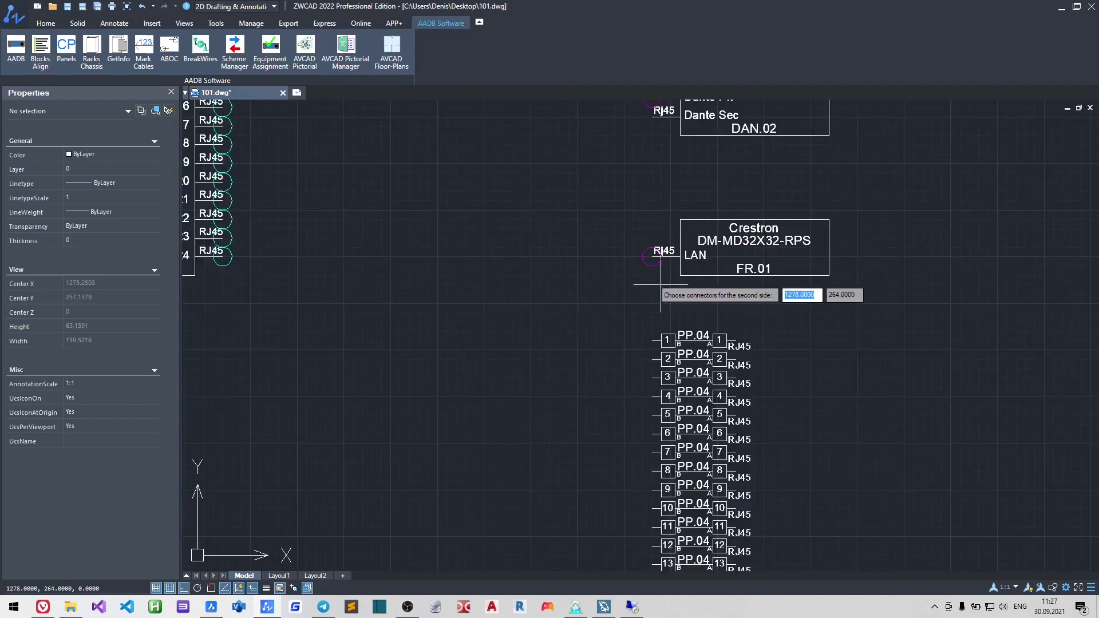
middle_drag(659, 284, 656, 154)
click(643, 170)
click(667, 416)
key(Return)
scroll(608, 247, down, 1)
scroll(609, 246, down, 4)
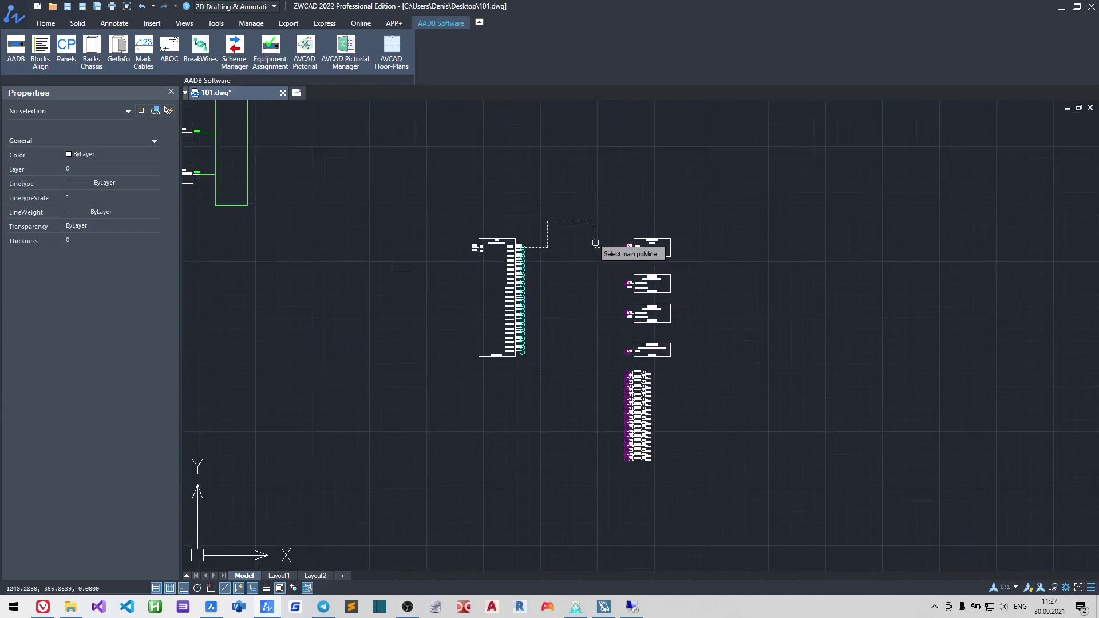